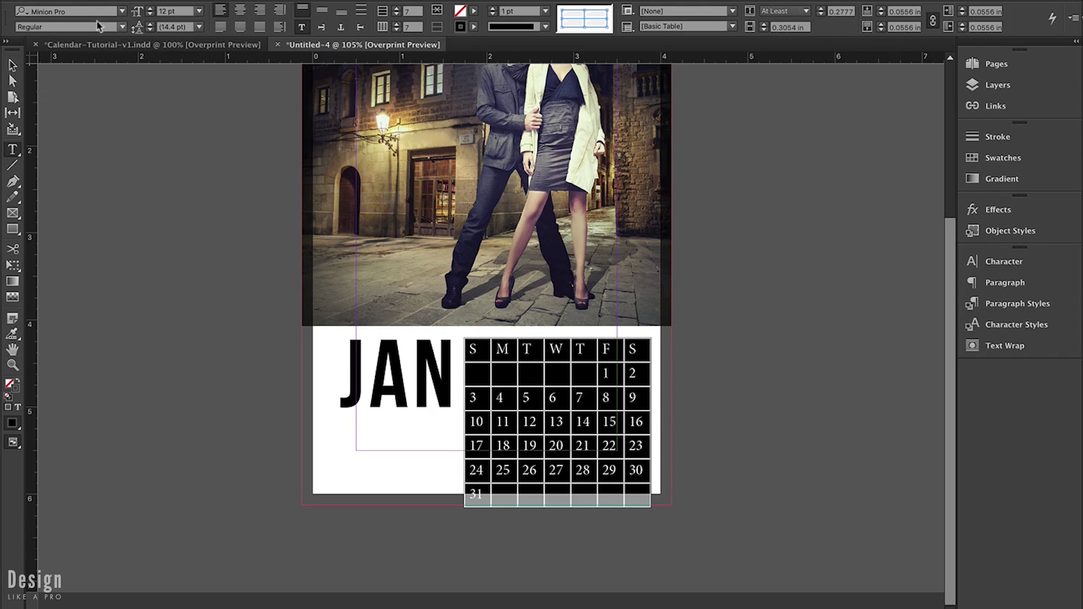
Step: Set the font of the January date table to Museo Sans Rounded
click(90, 15)
text(Museo Sans Rounded)
key(Return)
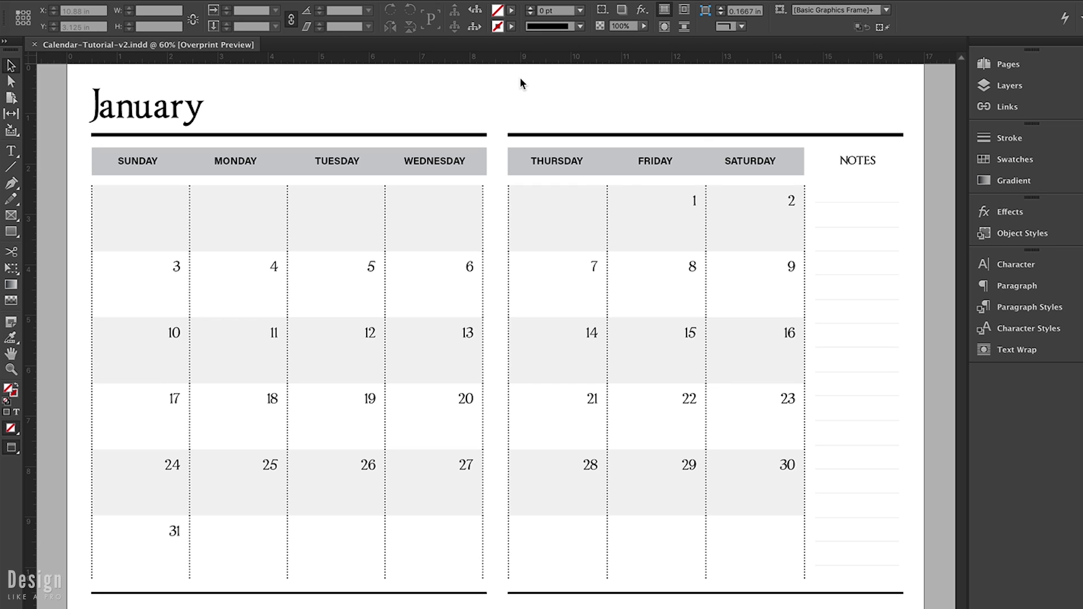
Step: Start a new print document and set its page width to 17 in
click(126, 0)
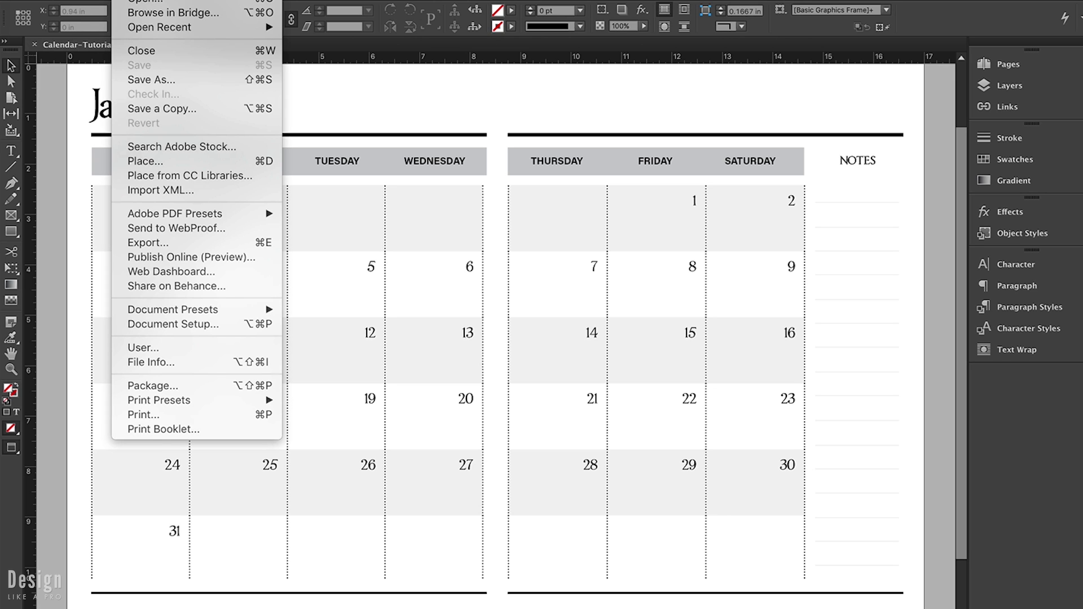
mouse_move(139, 0)
click(316, 0)
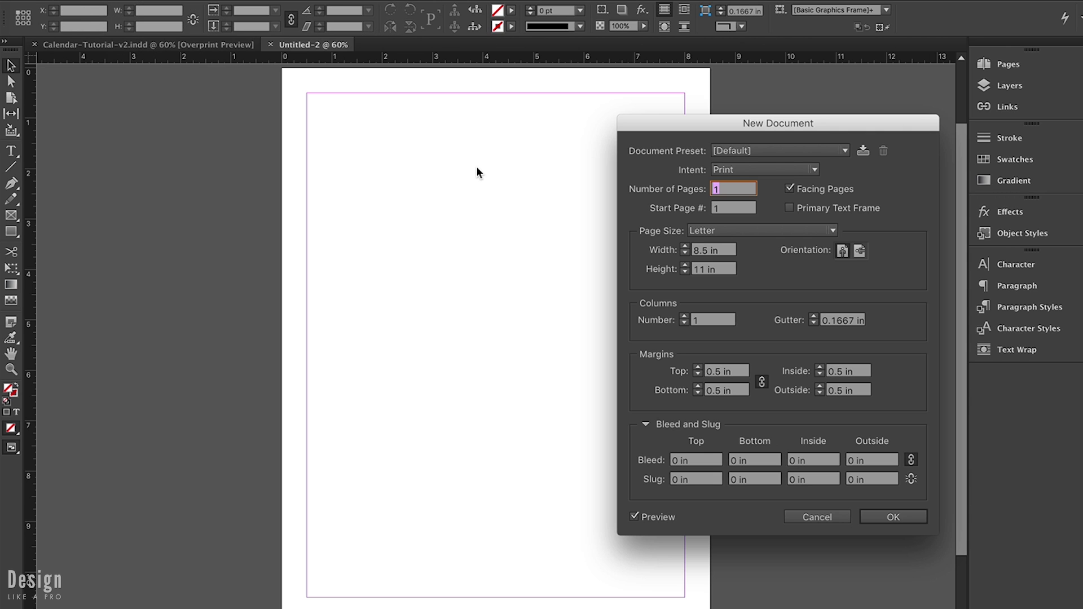
drag(637, 117, 575, 94)
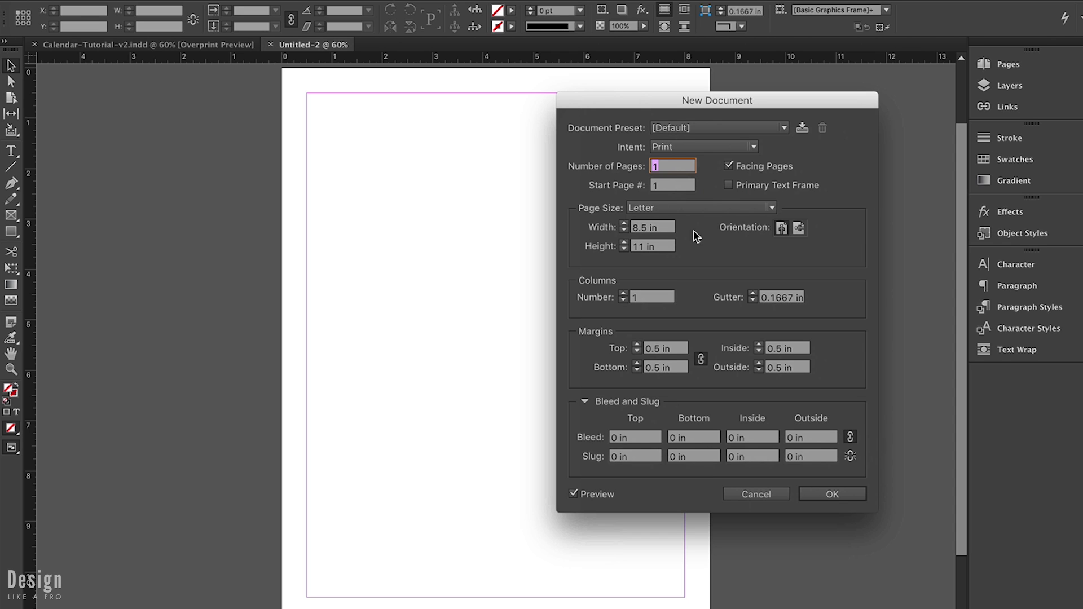
drag(674, 229, 623, 244)
text(17)
key(Tab)
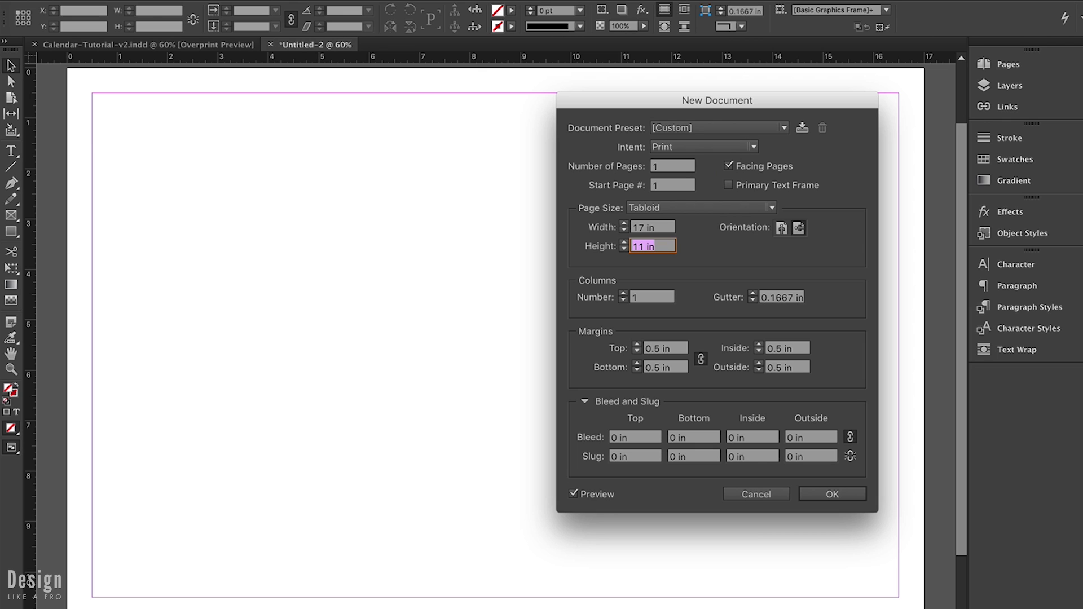
Step: Choose the Tabloid page size, turn off facing pages and create the document
click(673, 208)
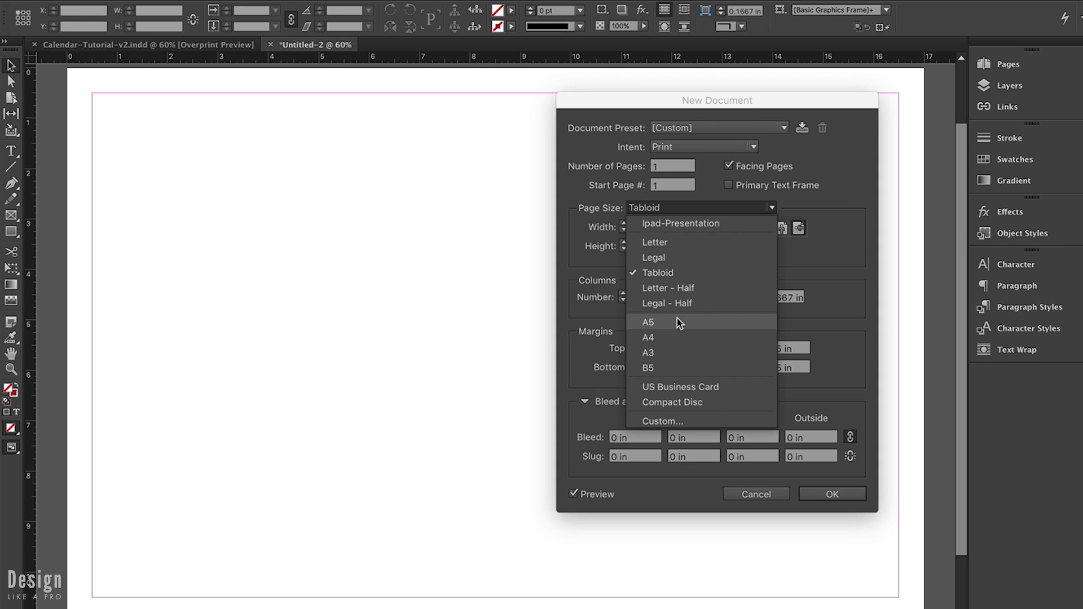
click(679, 275)
click(663, 228)
key(Tab)
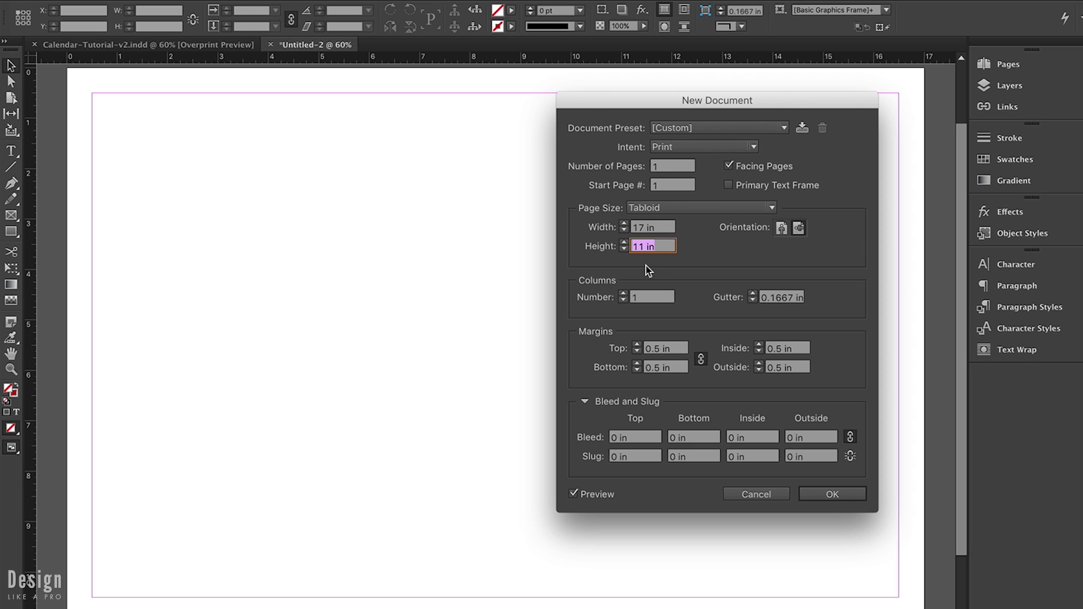
click(666, 226)
click(649, 437)
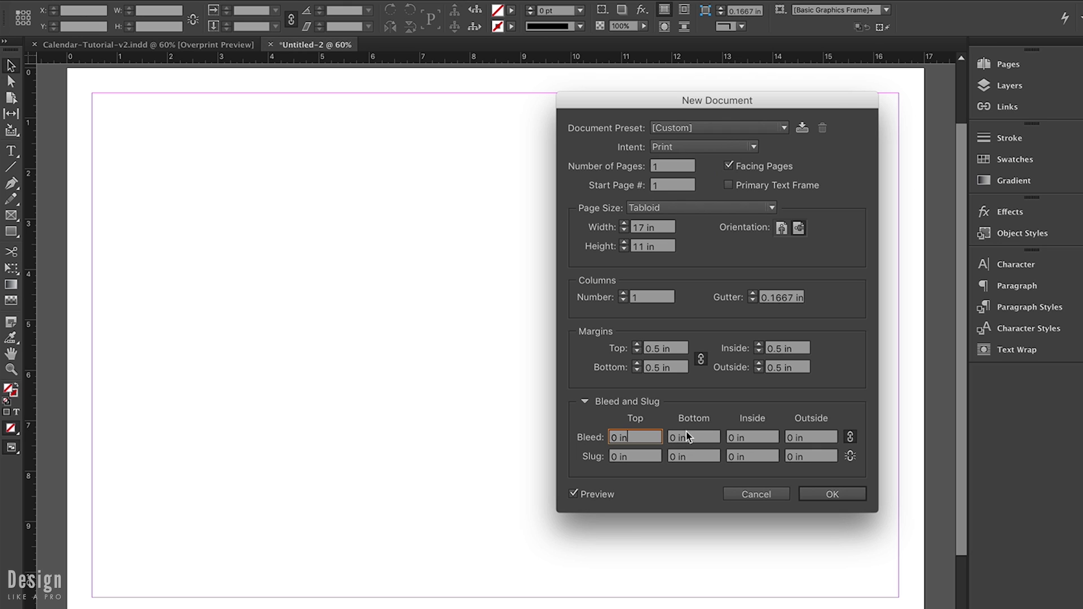
click(729, 166)
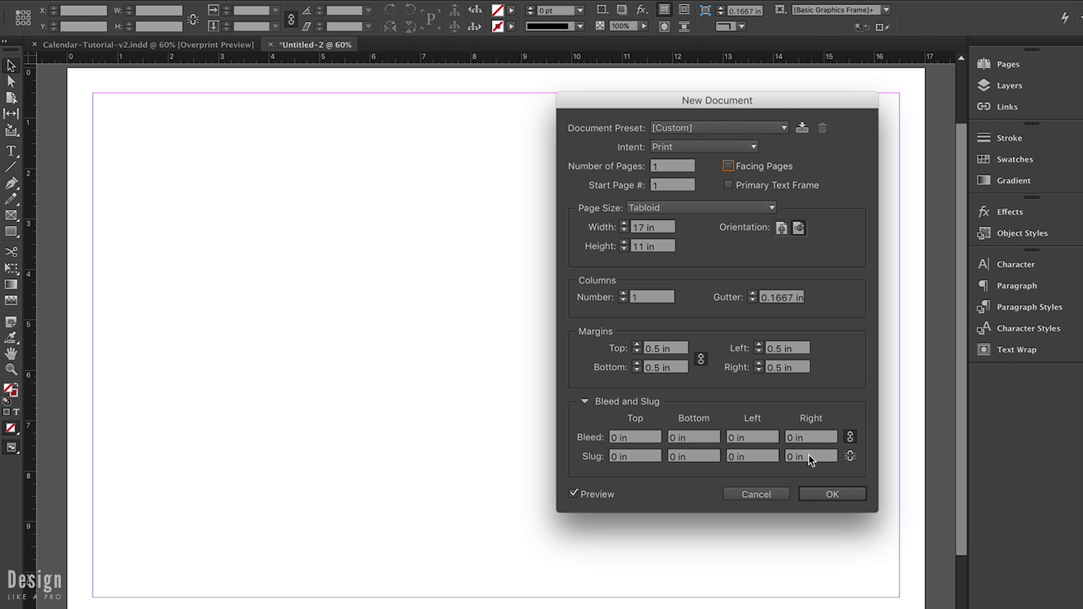
click(814, 494)
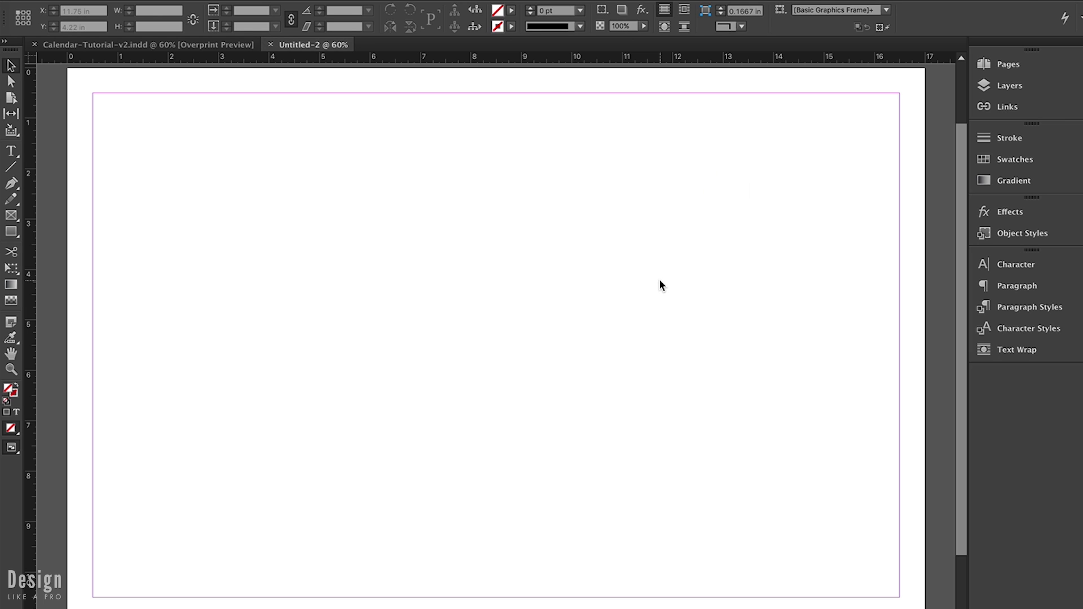
Step: Place a vertical guide at 8.5 in and flank it with vertical guides at about 8.32 in and 8.7 in
drag(29, 198, 513, 184)
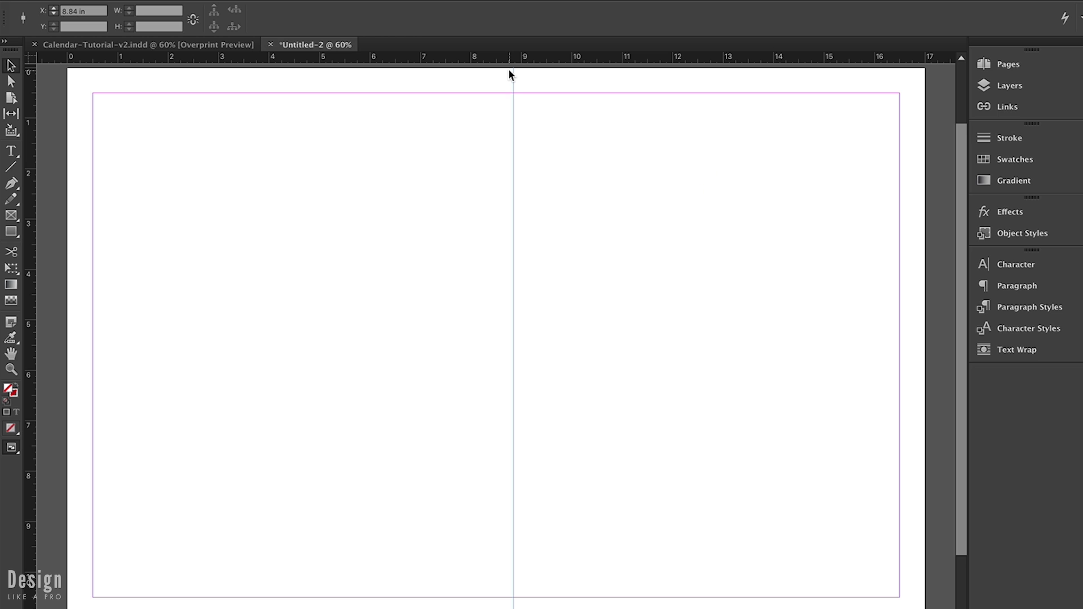
triple_click(83, 11)
text(8.5)
key(Return)
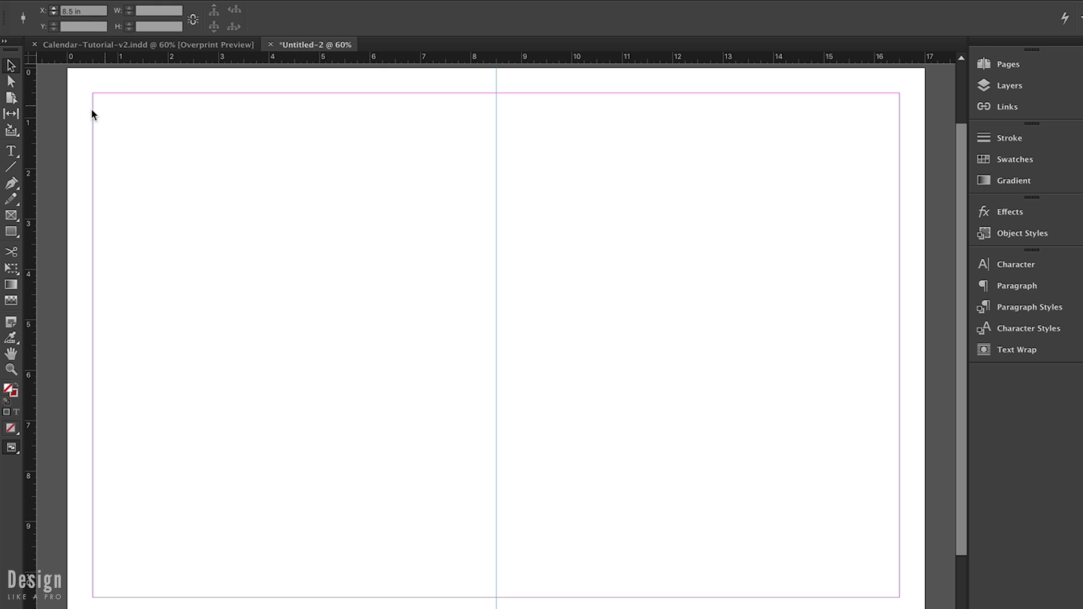
drag(33, 119, 465, 104)
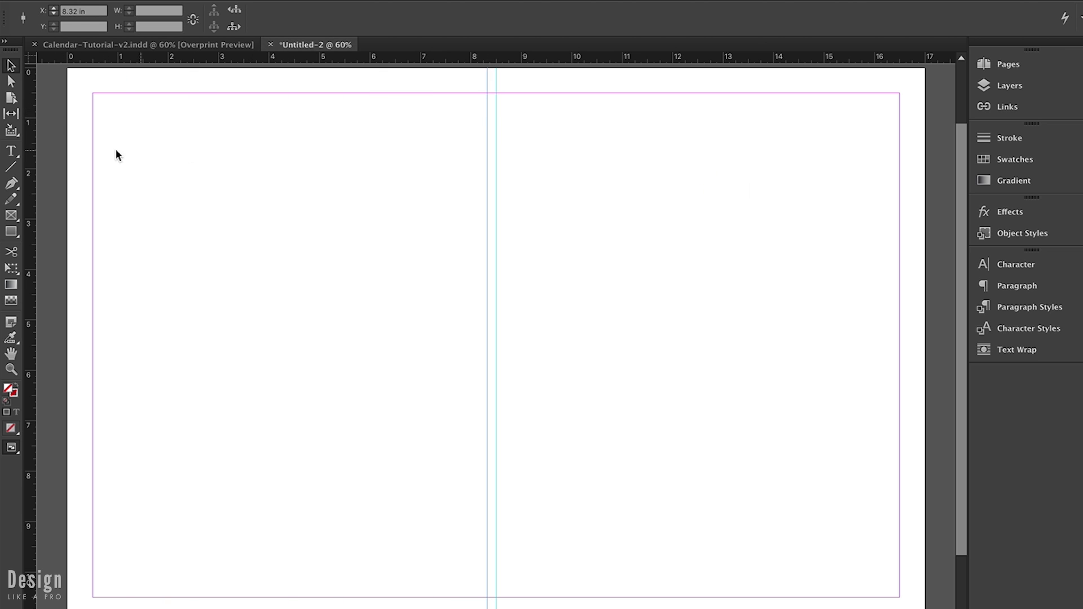
drag(35, 157, 484, 135)
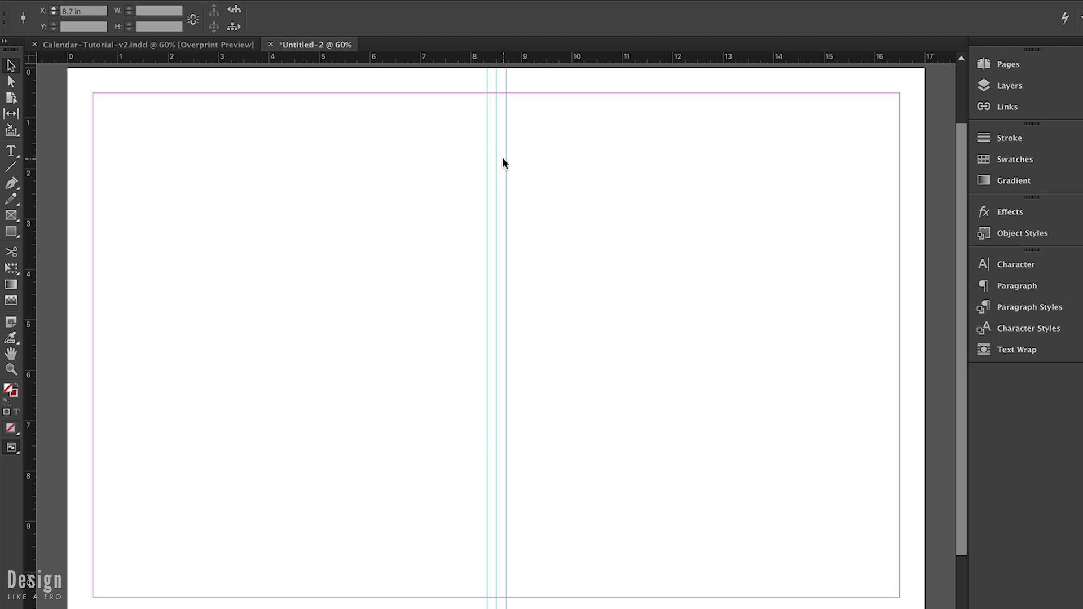
Step: Create a text frame in the upper part of the left page half containing "January"
key(t)
drag(141, 126, 431, 236)
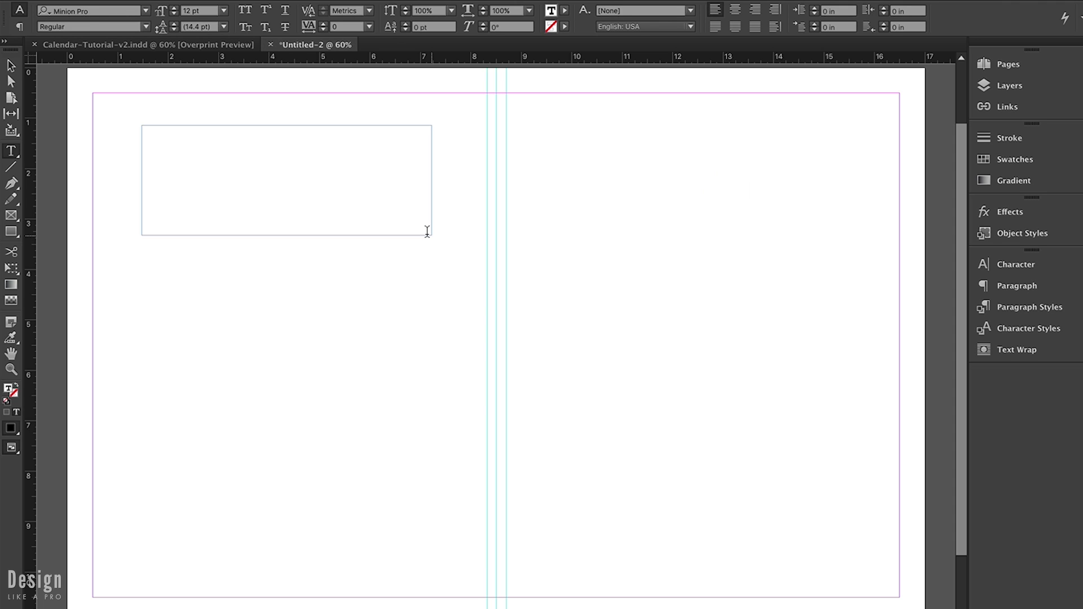
text(January)
key(super+a)
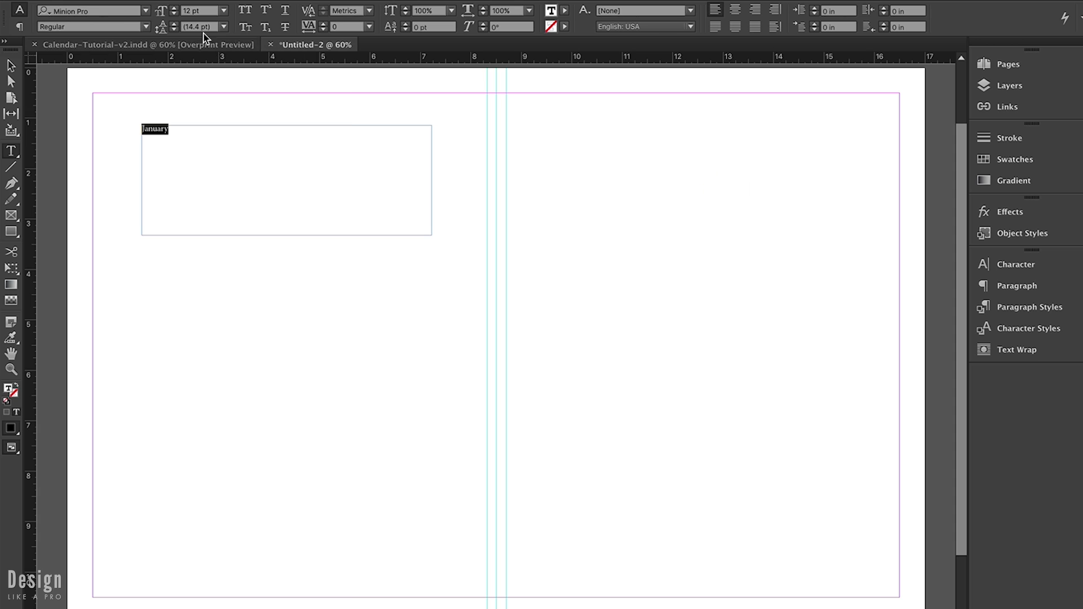
Step: Format "January" in 50 pt Imperator, shrink its frame to about 2.56 by 1.02 in and align it to the upper-left margin corner
click(146, 10)
click(143, 52)
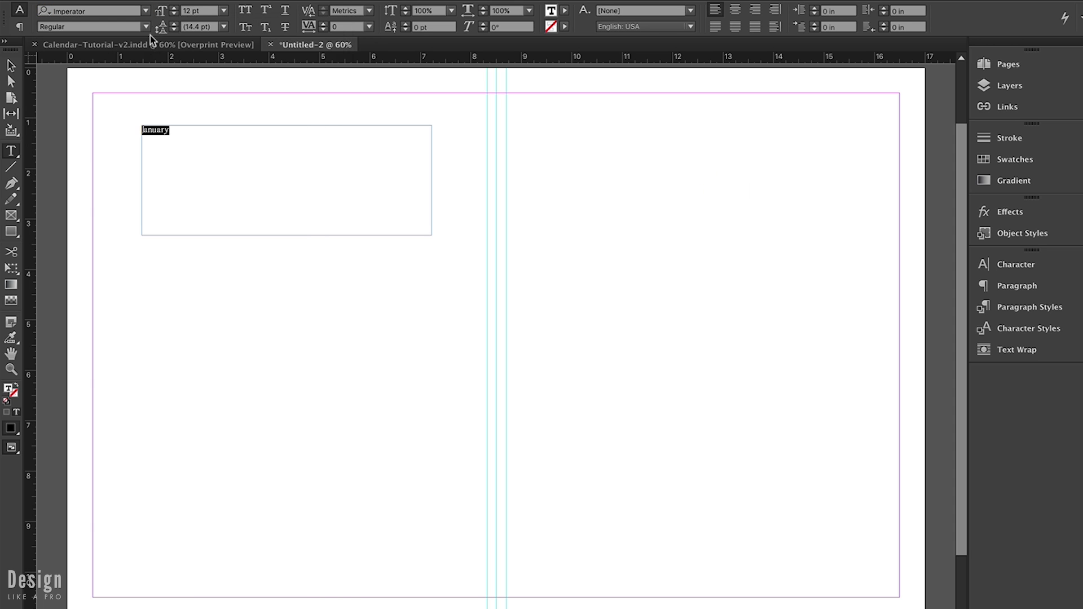
click(172, 17)
text(50)
key(Return)
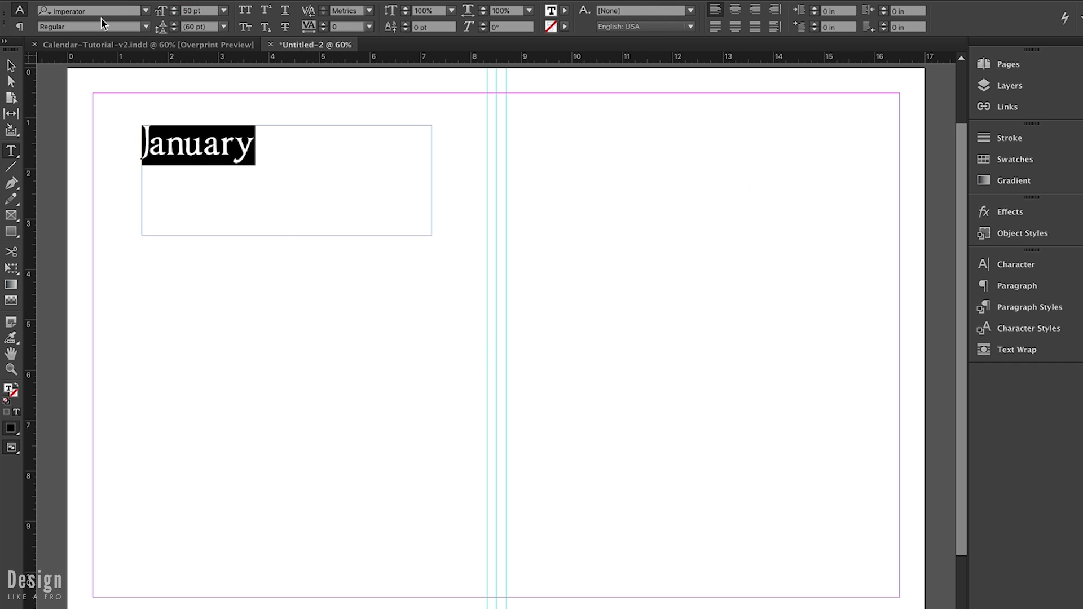
click(8, 66)
drag(432, 235, 172, 132)
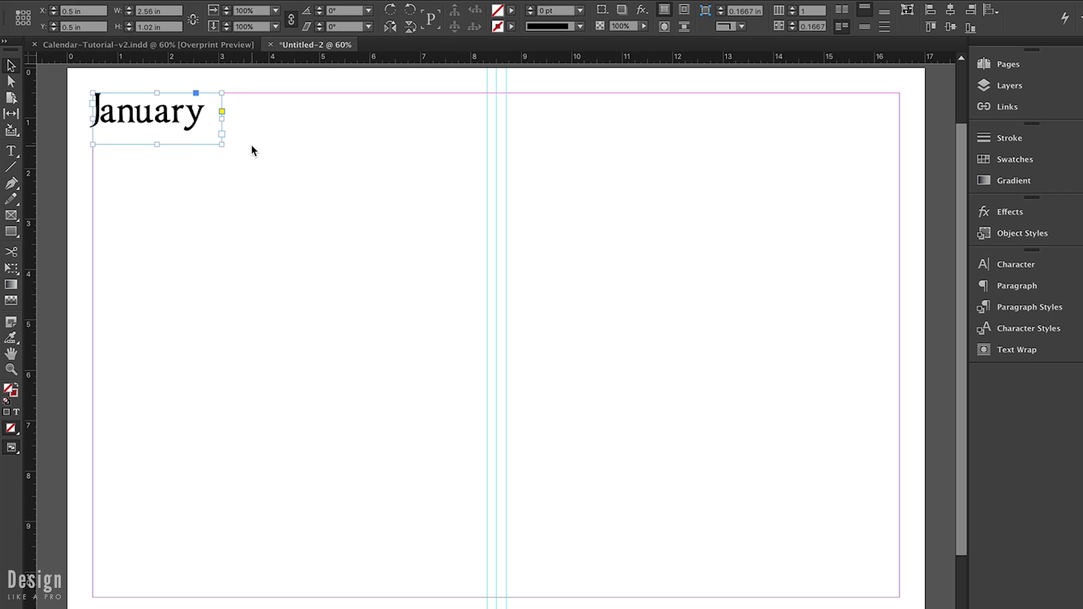
Step: Deselect the January frame and turn on Overprint Preview
click(251, 148)
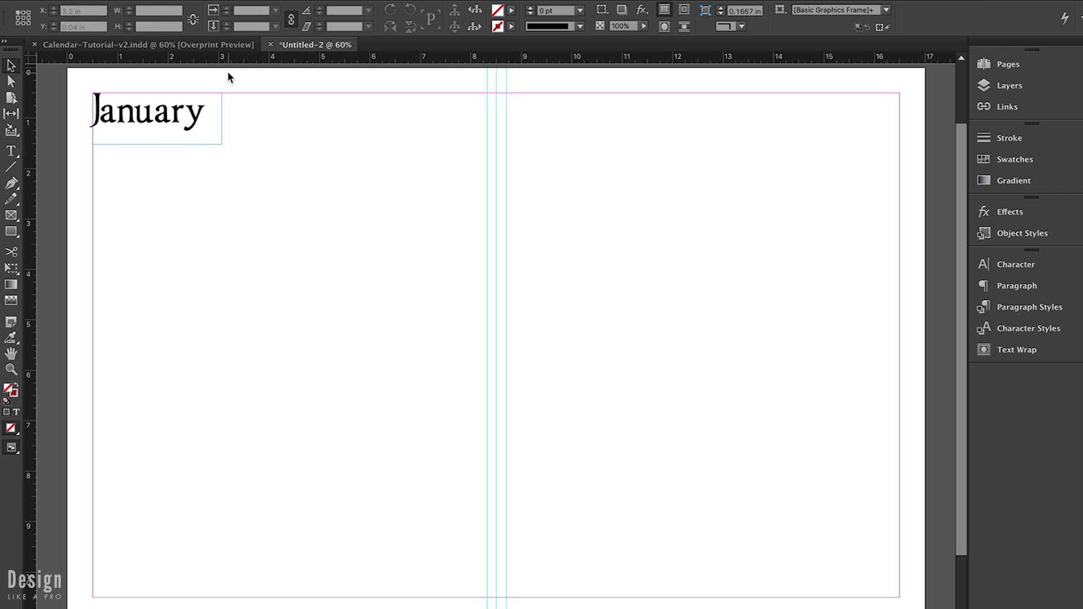
click(361, 0)
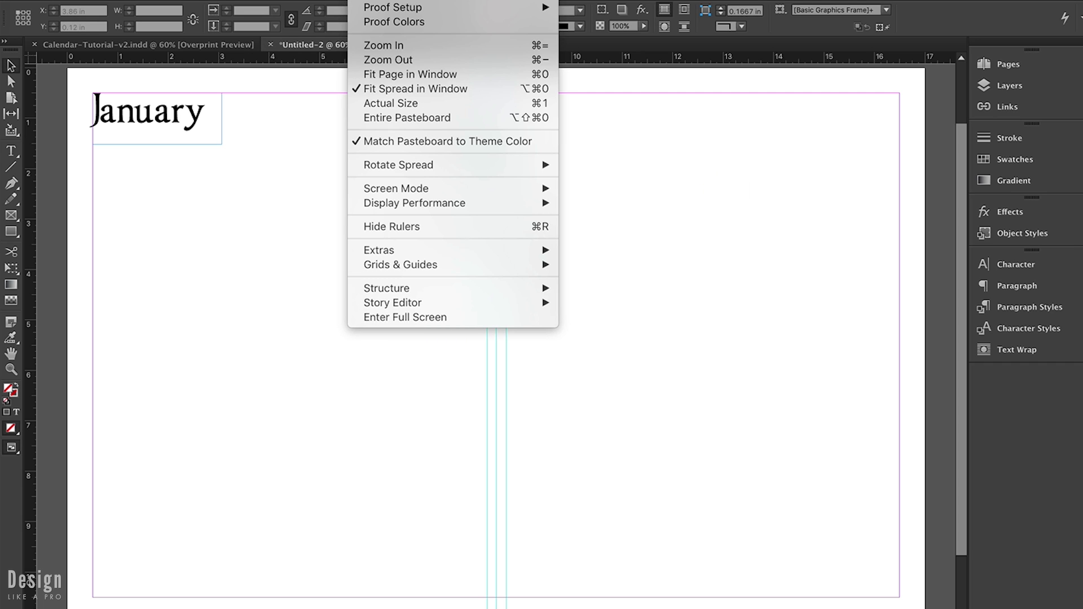
click(384, 0)
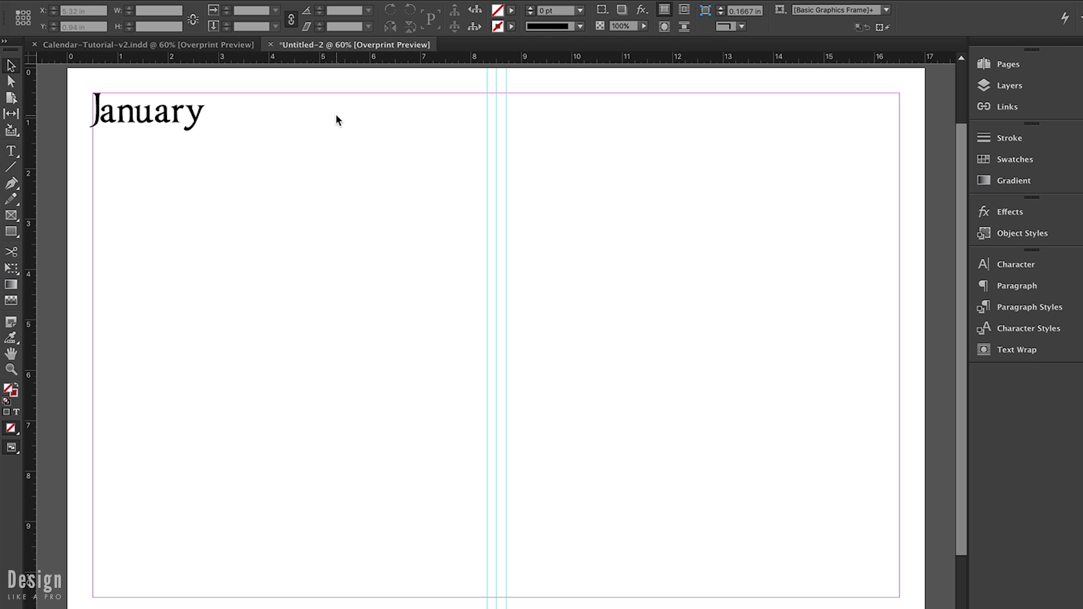
Step: Draw a 6 pt horizontal line about 7.82 in long beneath "January", from the left margin to the first gutter guide
key(backslash)
drag(93, 144, 487, 138)
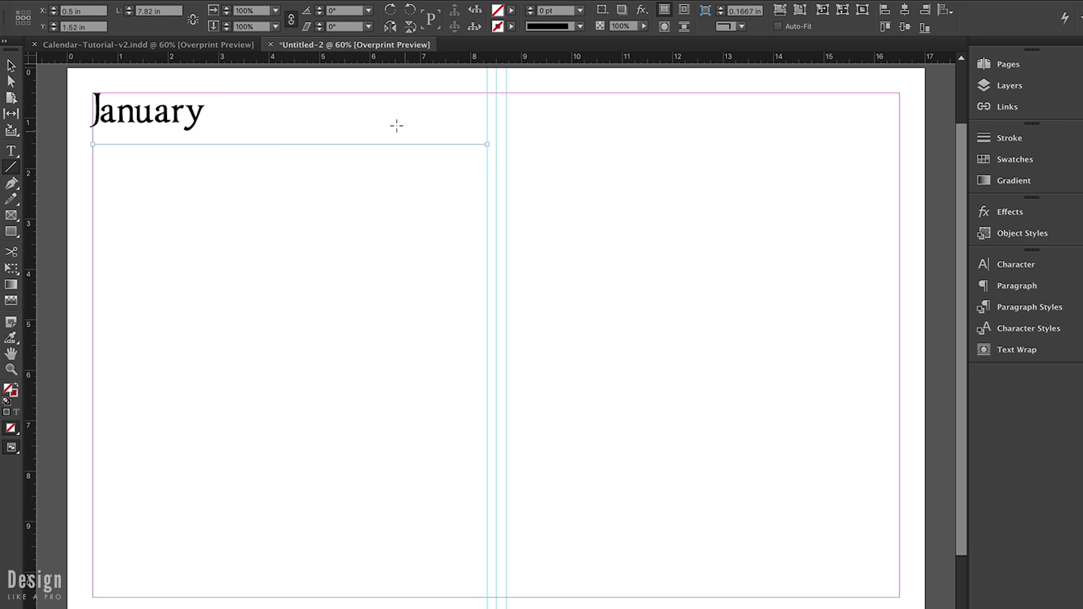
click(1009, 138)
click(899, 146)
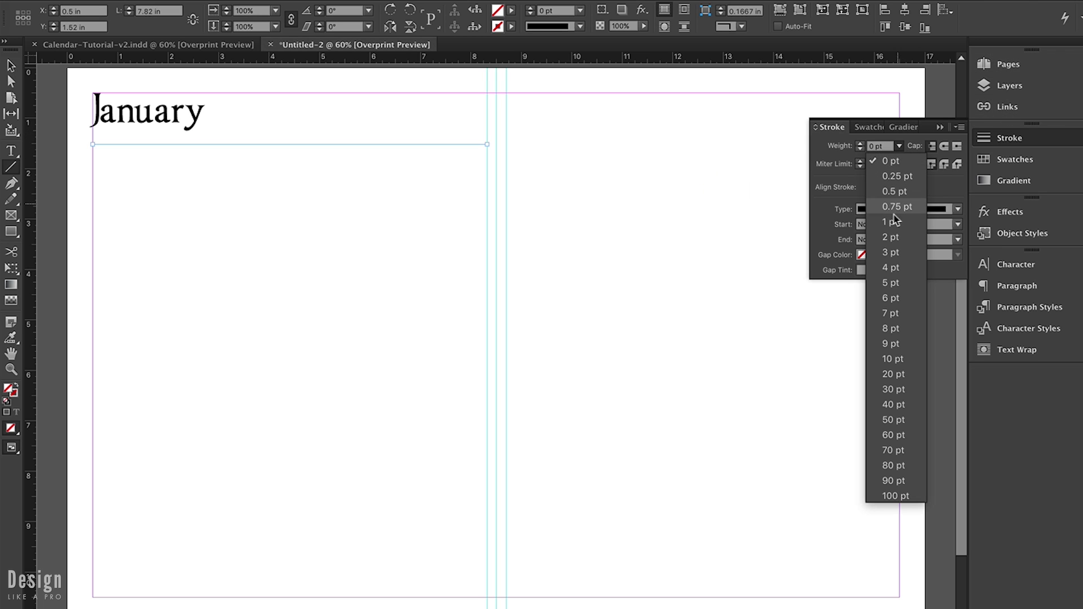
click(901, 268)
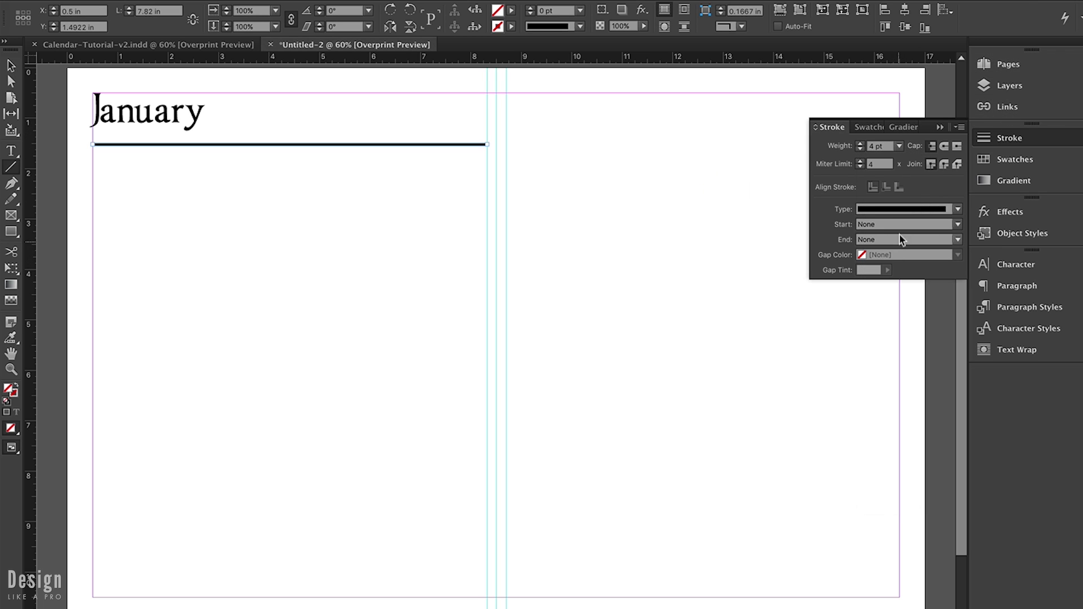
click(899, 146)
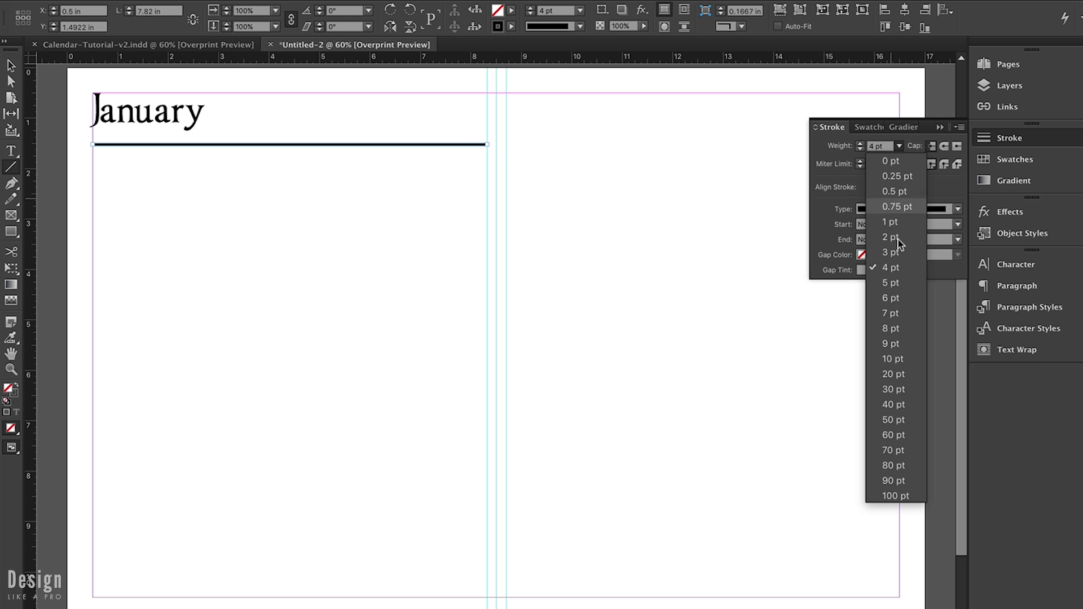
click(897, 298)
click(940, 127)
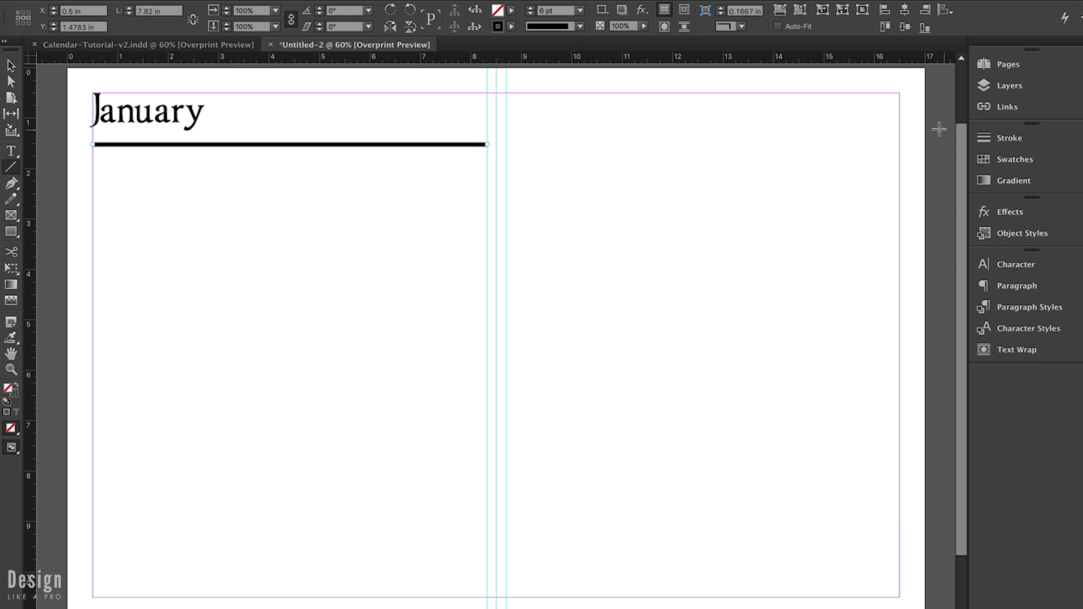
Step: Nudge the line up slightly and copy it level onto the right page half, starting at the 8.7 in guide
click(10, 65)
key(Up)
key(Up)
key(Up)
key(Up)
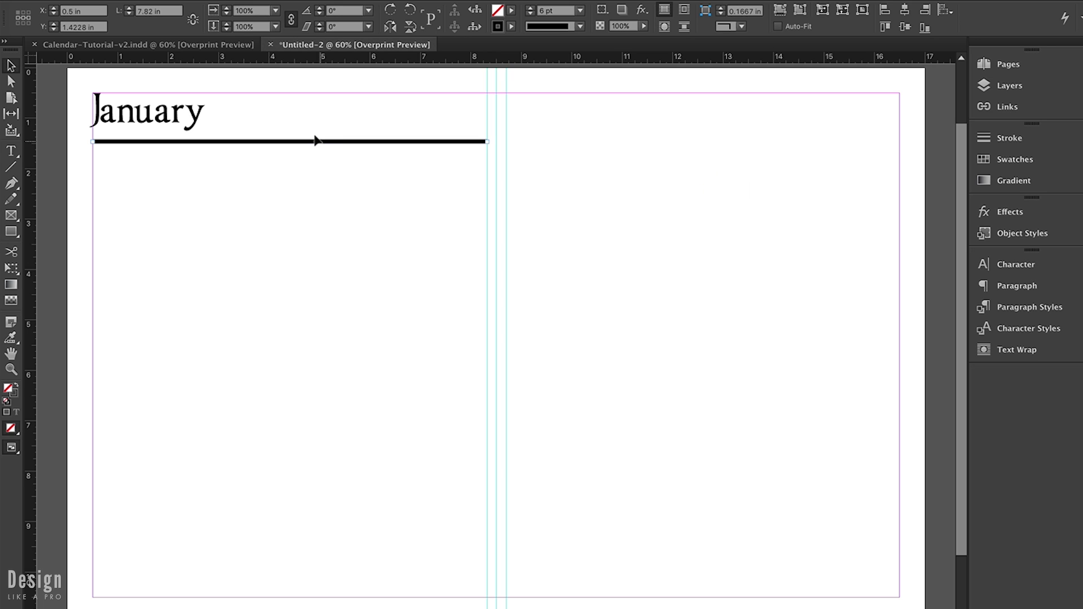
drag(316, 141, 711, 140)
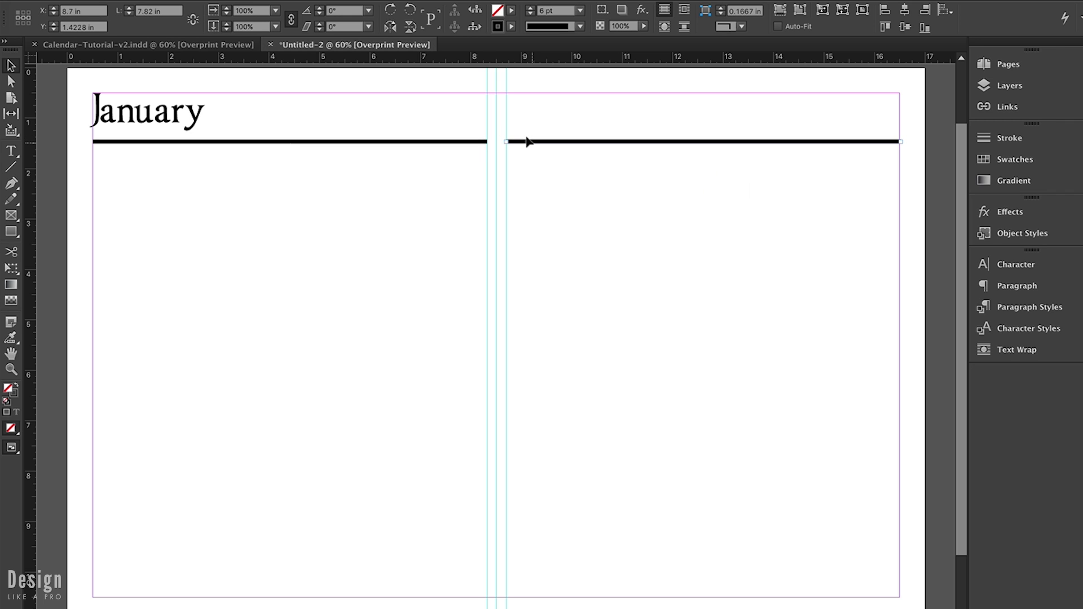
Step: Copy both header lines straight down to the bottom margin and briefly preview the page without guides
click(480, 147)
click(471, 141)
shift+click(545, 141)
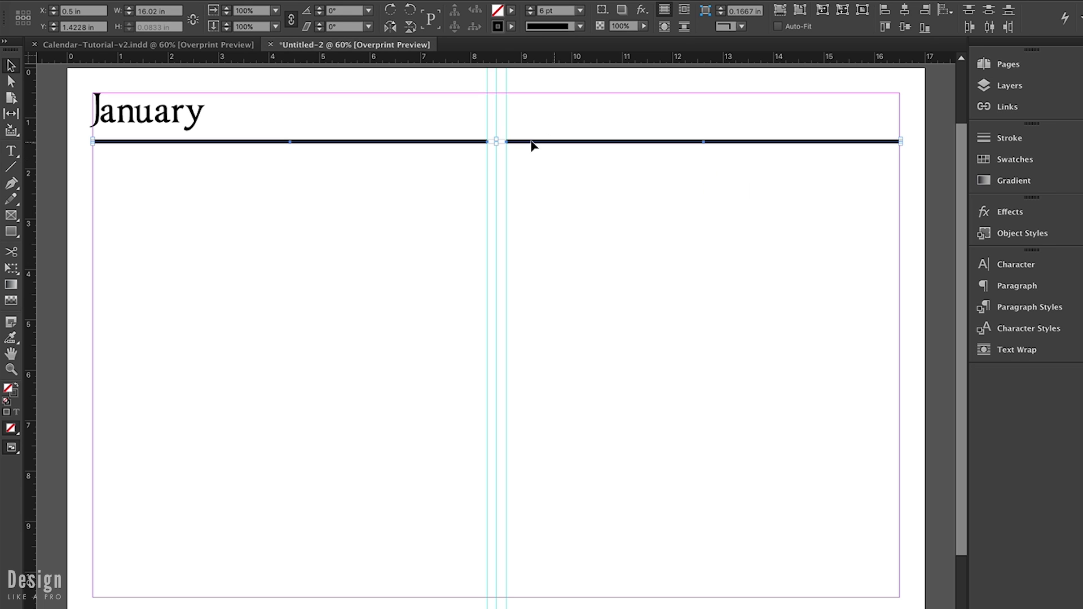
drag(536, 140, 630, 605)
click(678, 542)
key(w)
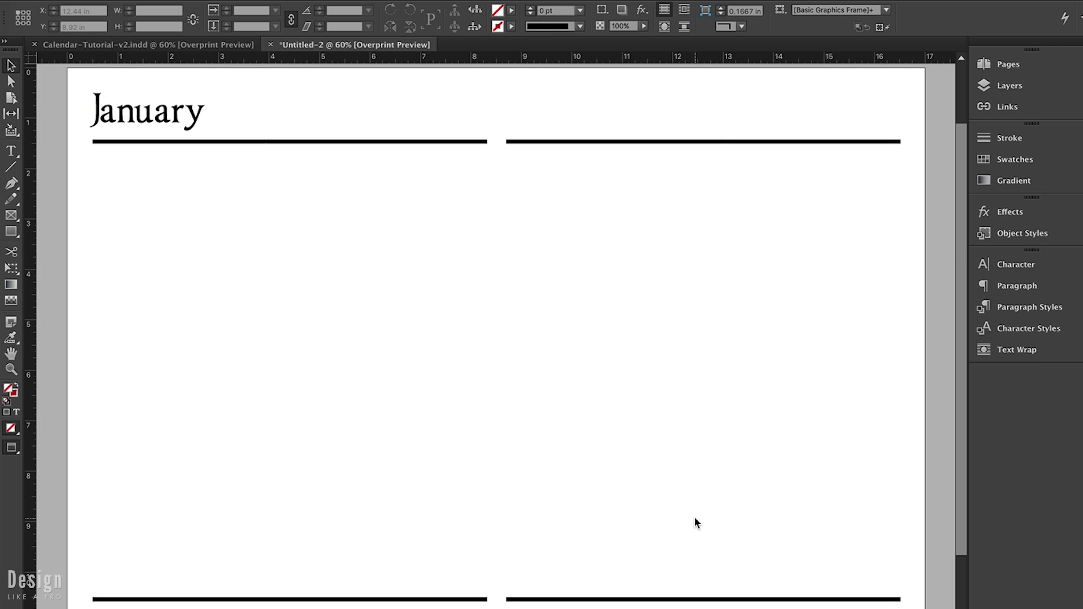
key(w)
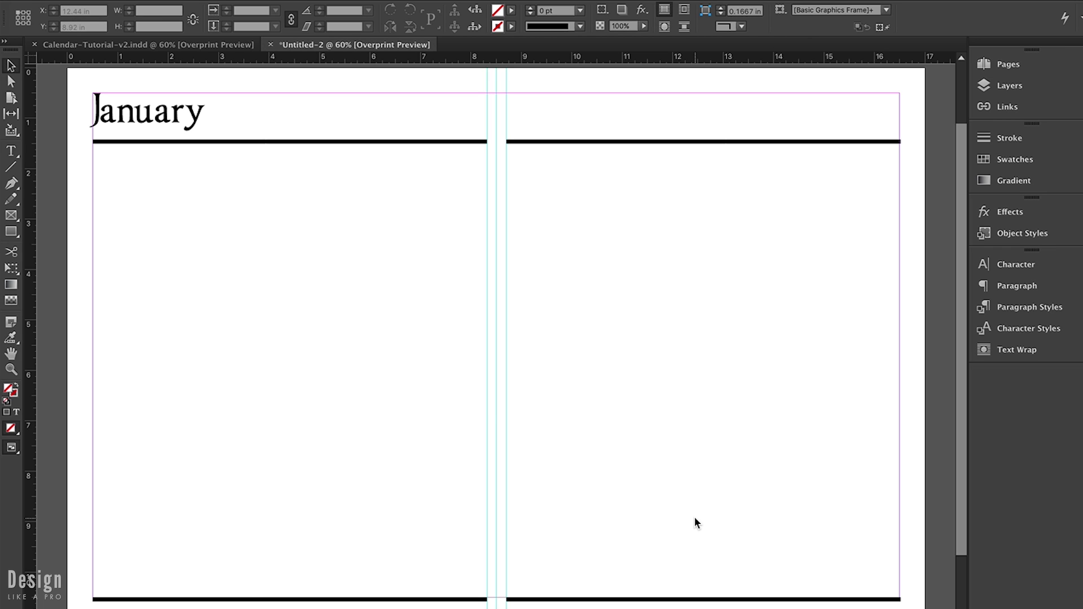
Step: Draw a rectangle about 7.82 by 0.7 in just below the left header line, from the left margin to the first gutter guide
click(11, 231)
drag(93, 153, 486, 188)
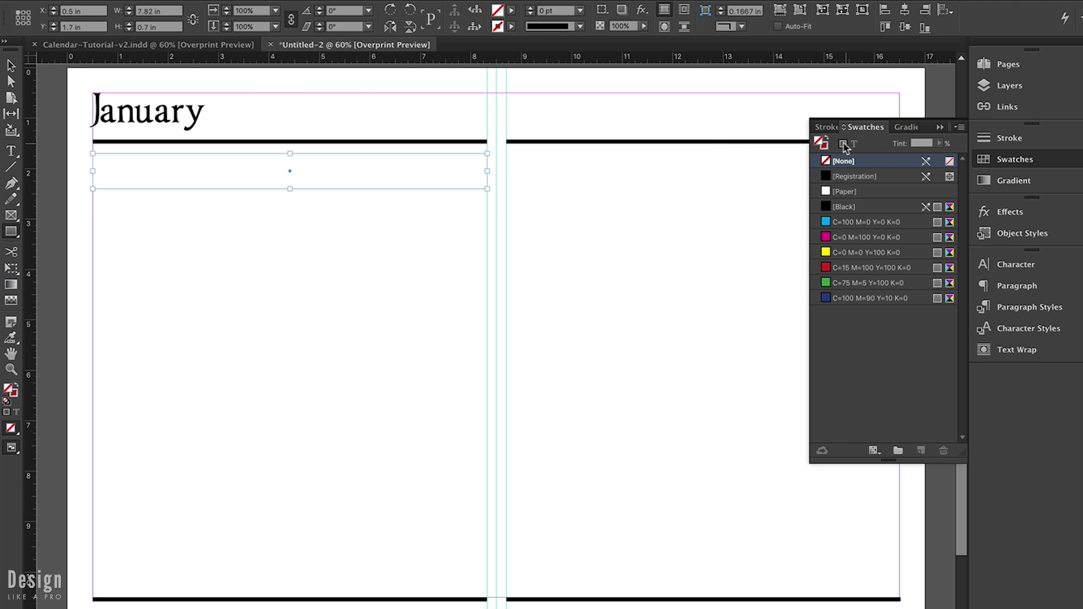
Step: Create a process CMYK swatch C=0 M=0 Y=0 K=15, saved to My Library, as the fill of the header rectangle
click(958, 134)
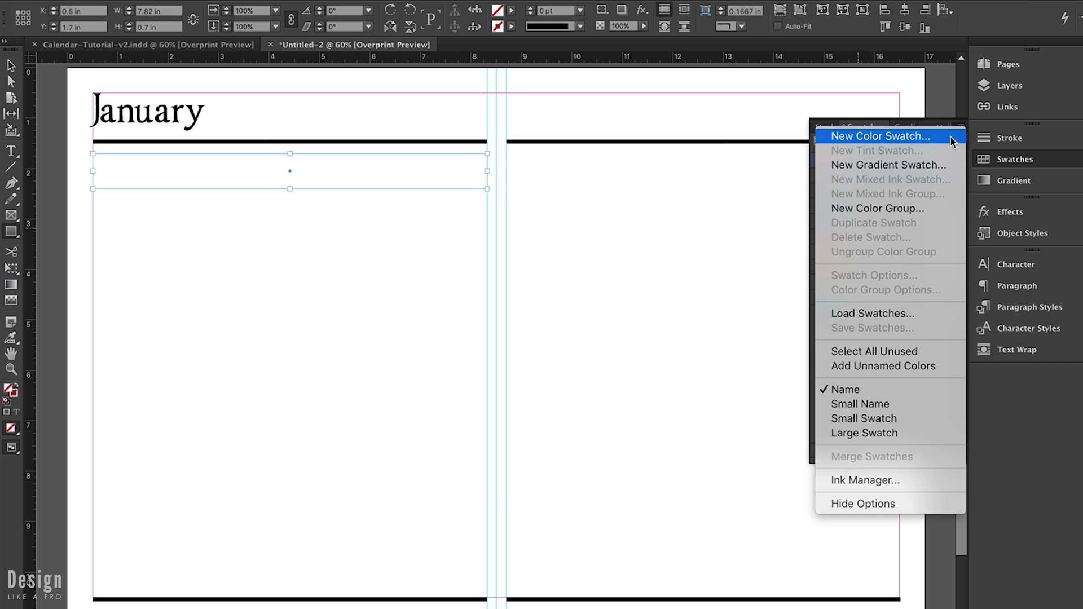
click(953, 139)
click(478, 333)
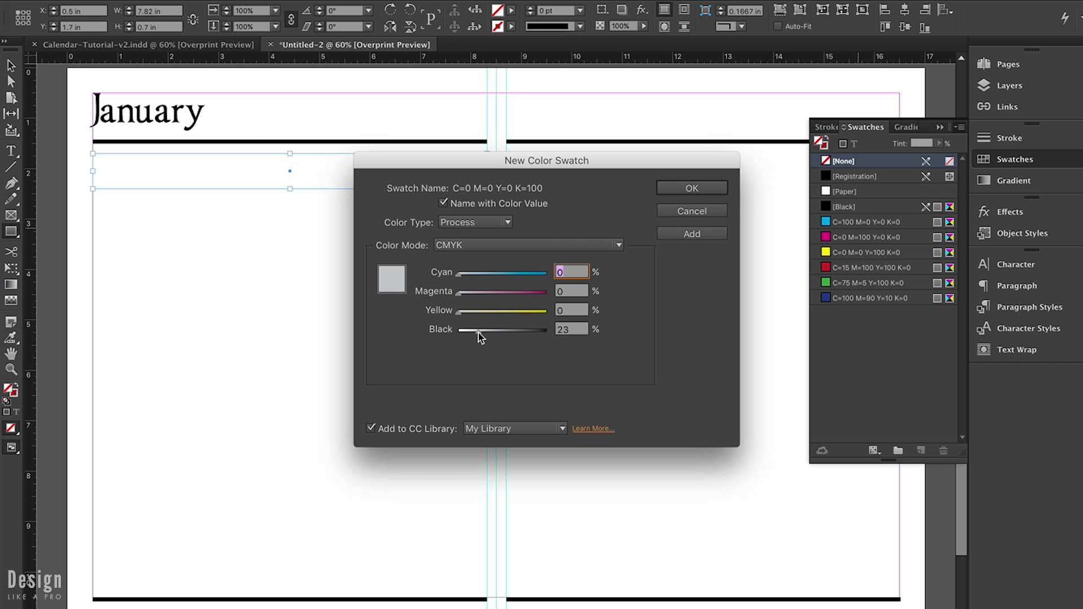
click(692, 233)
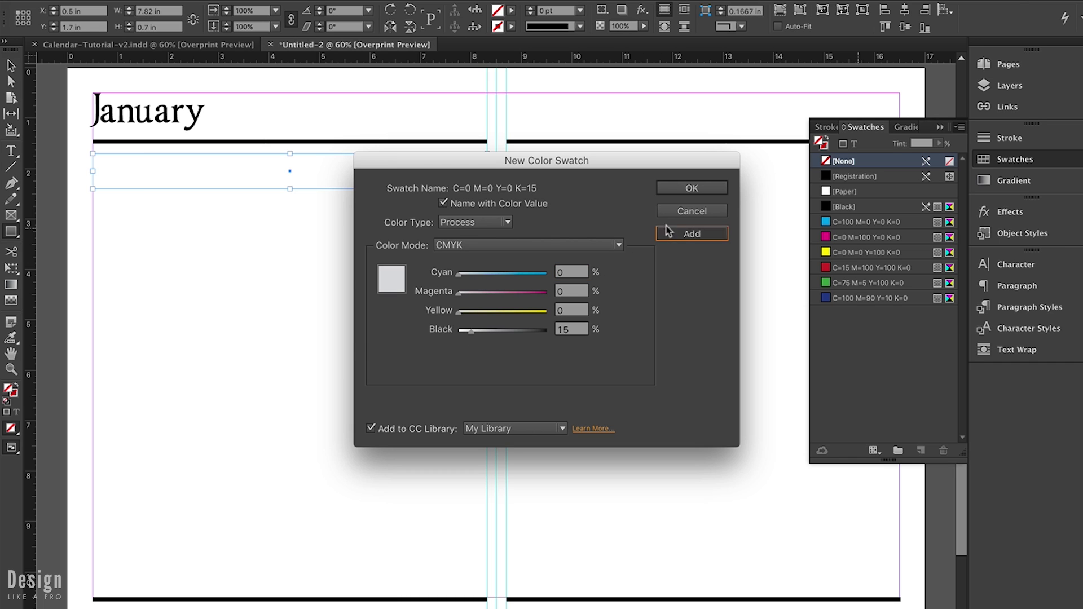
key(Return)
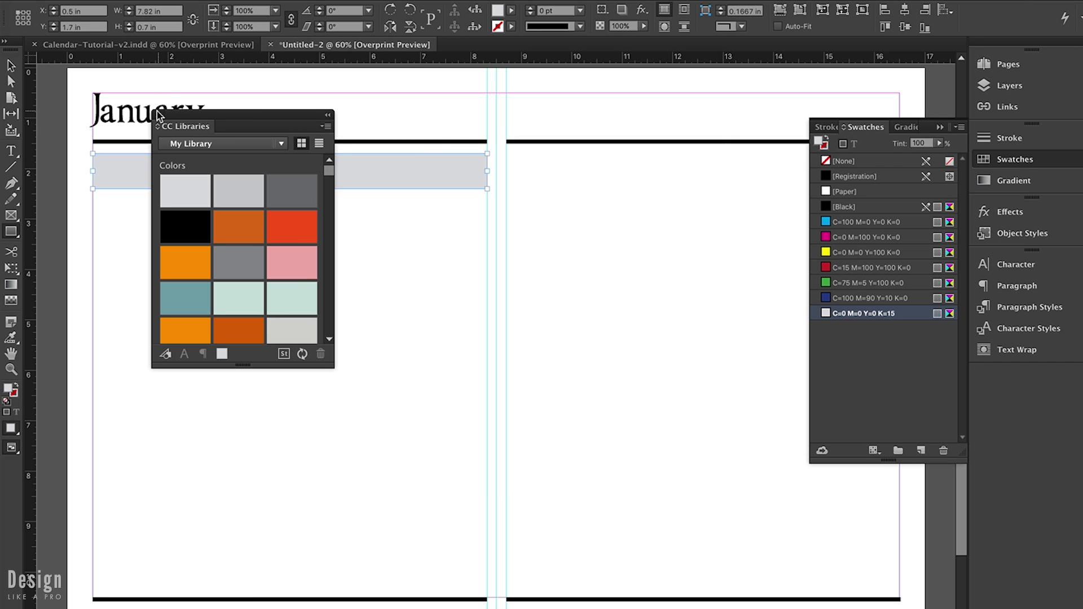
click(158, 115)
Step: Copy the grey bar level onto the right page half, starting at the 8.7 in guide
click(10, 66)
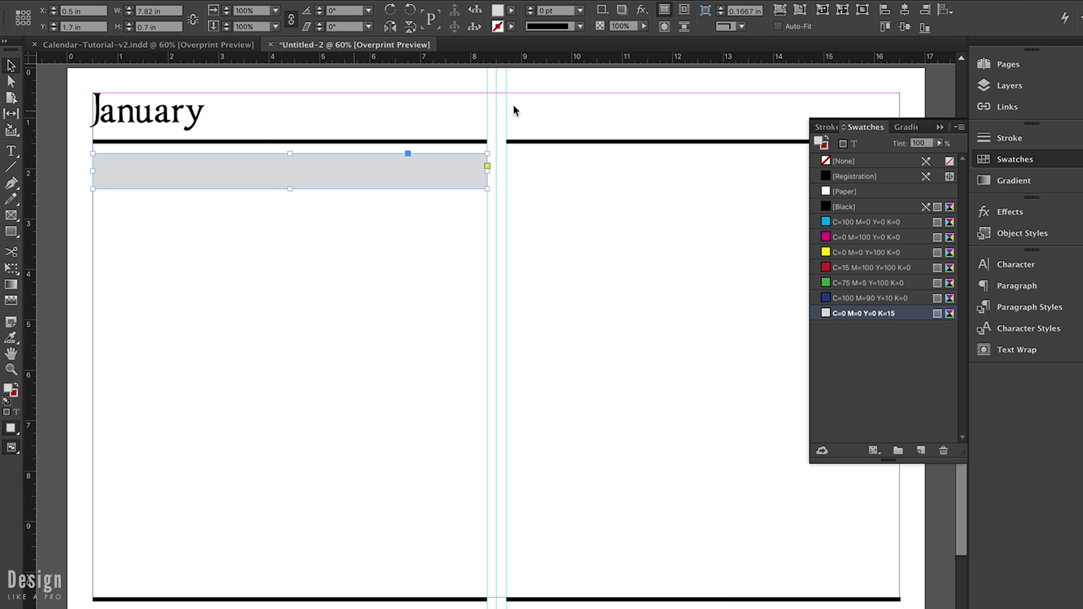
click(940, 127)
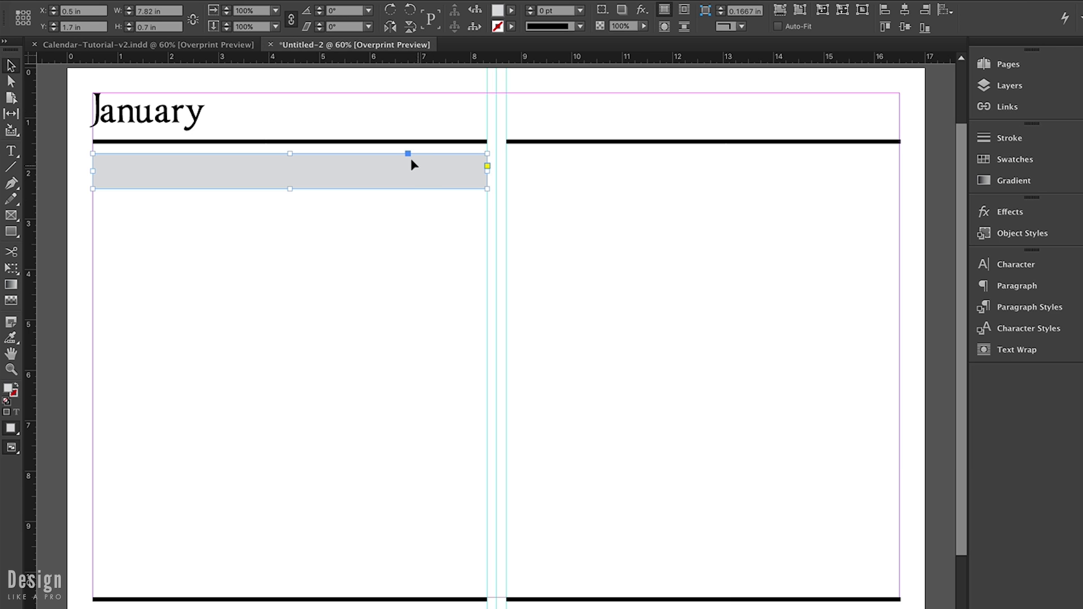
drag(416, 161, 829, 168)
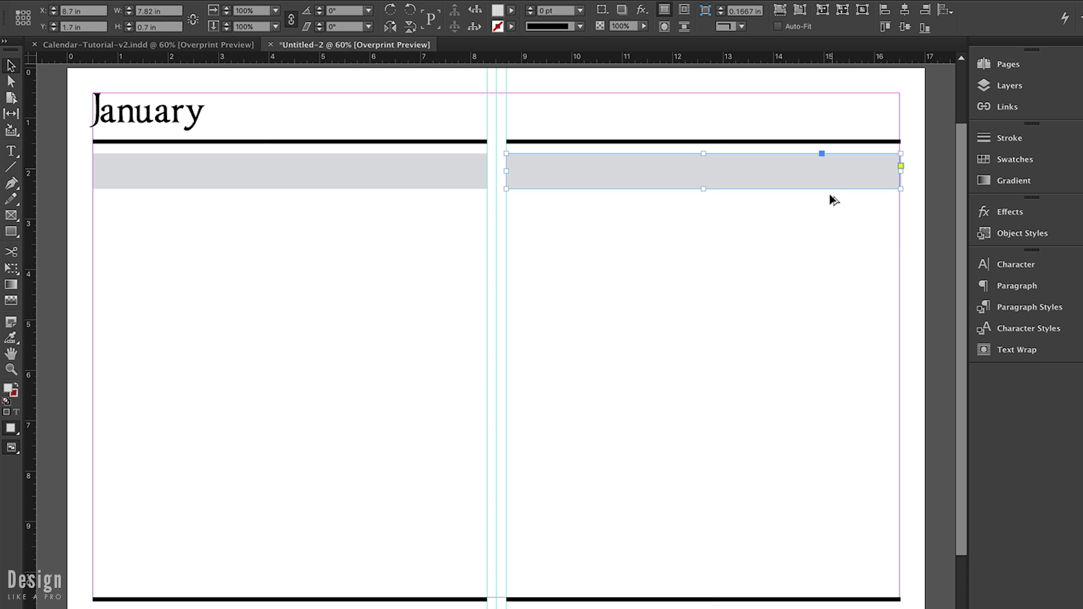
click(892, 263)
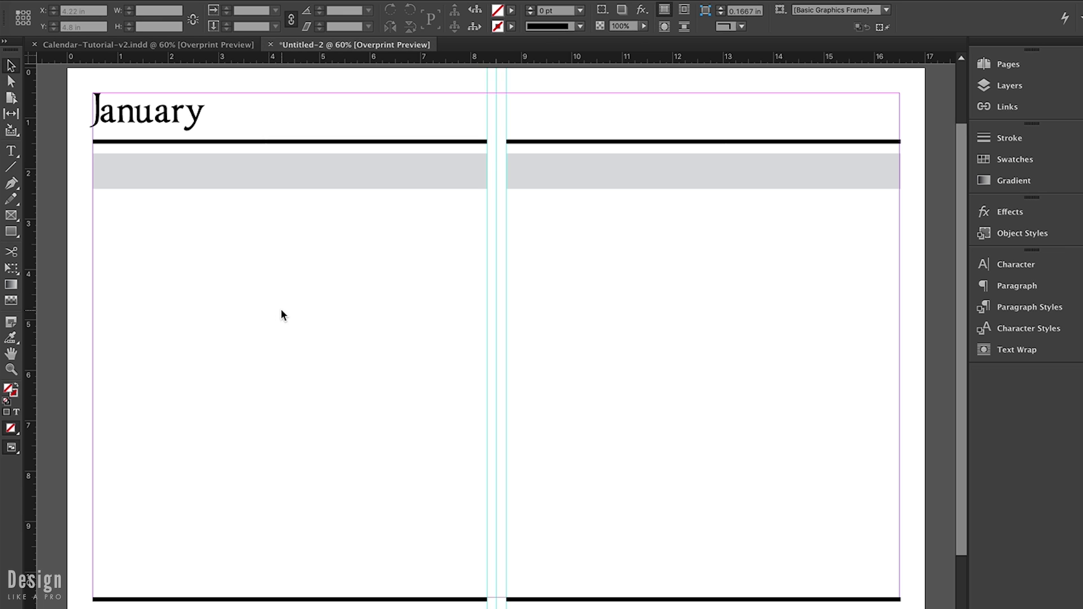
Step: Create a text frame about 7.64 by 1.345 in below the left grey bar, containing Sunday through Saturday and Notes, separated by tabs
click(10, 151)
mouse_move(96, 212)
mouse_down()
mouse_move(442, 292)
mouse_move(476, 277)
mouse_up()
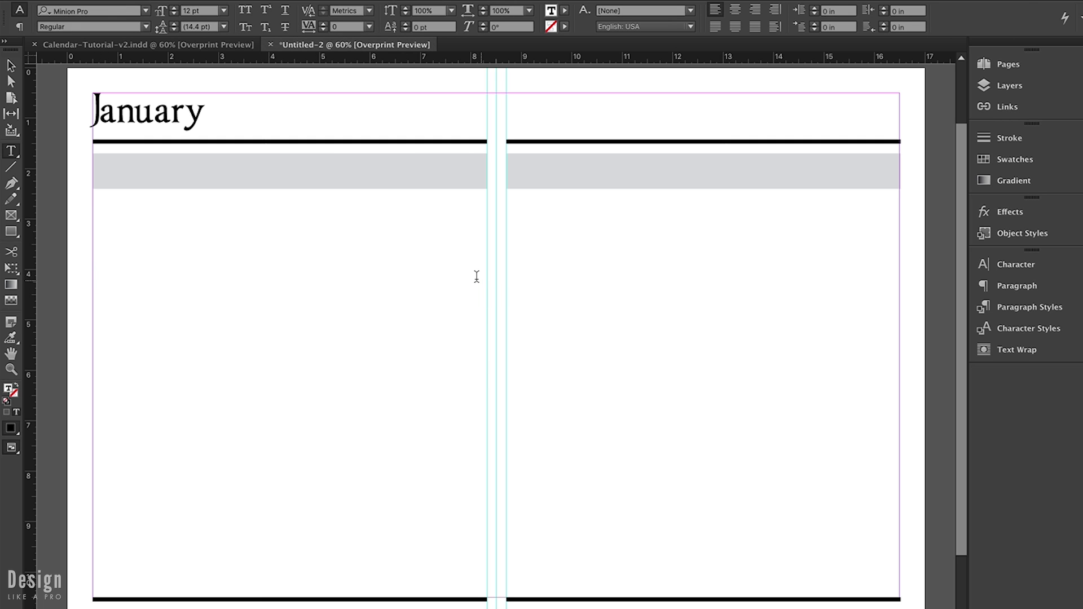
text(SundayMonday)
key(Tab)
text(Tuesday)
key(Tab)
text(Wednesday)
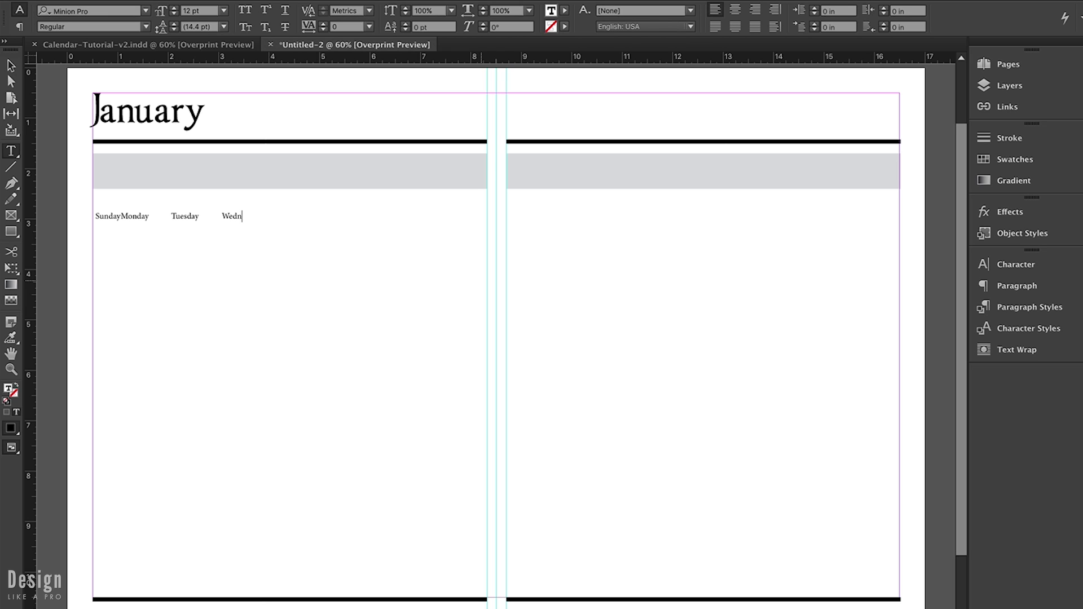
key(Tab)
text(Thursday)
key(Tab)
text(Friday)
key(Tab)
text(Saturday)
key(Tab)
text(NOt)
key(BackSpace)
key(BackSpace)
text(otes)
Step: Format all the weekday text as 18 pt Acumin Pro in all caps
key(ctrl+a)
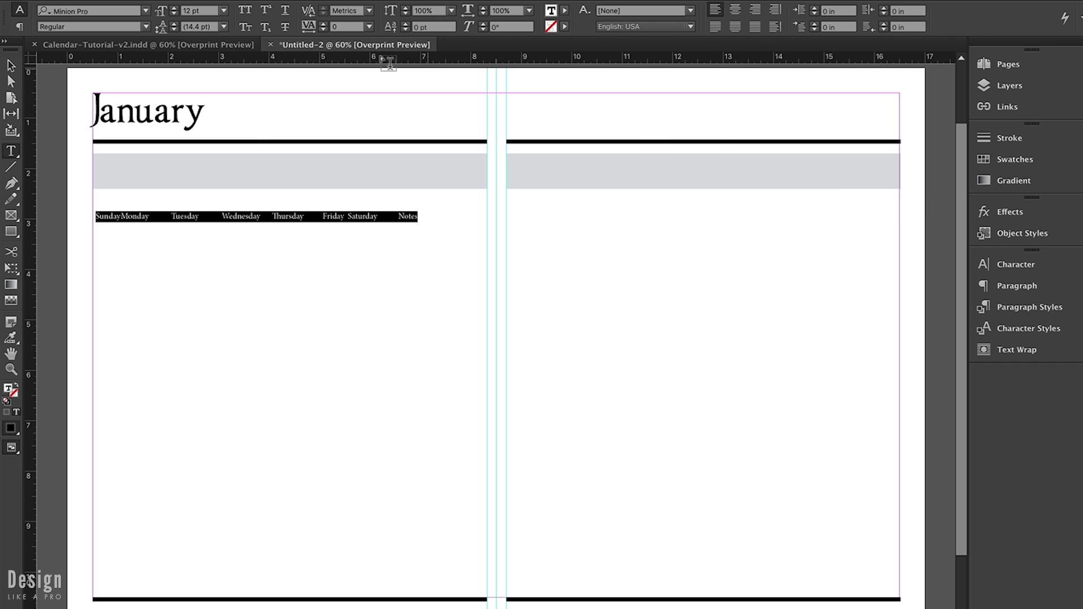
click(194, 11)
drag(194, 12, 182, 12)
text(18)
key(Return)
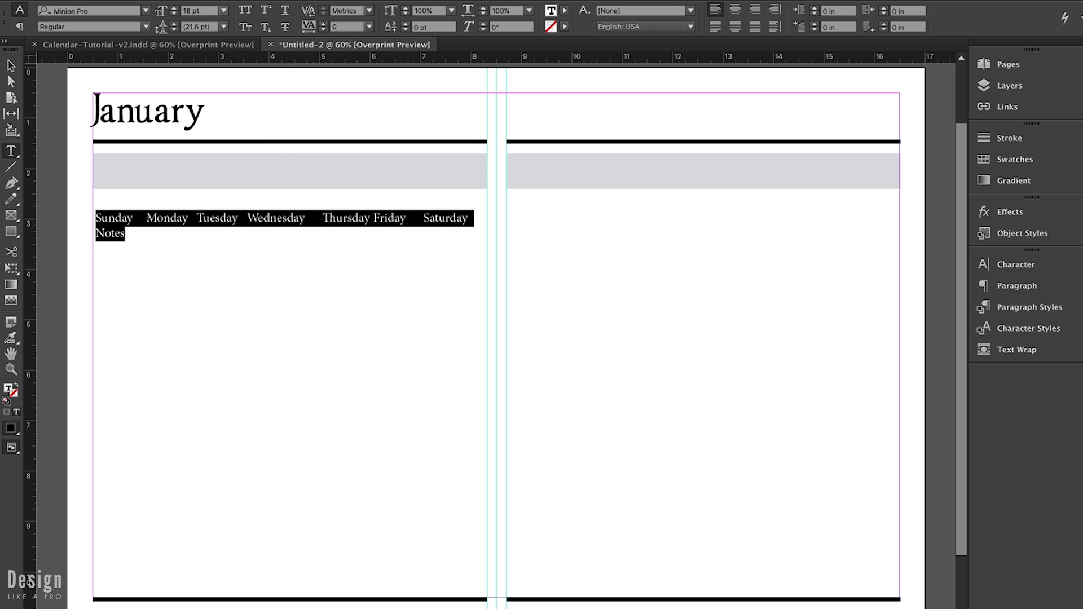
click(145, 11)
click(139, 62)
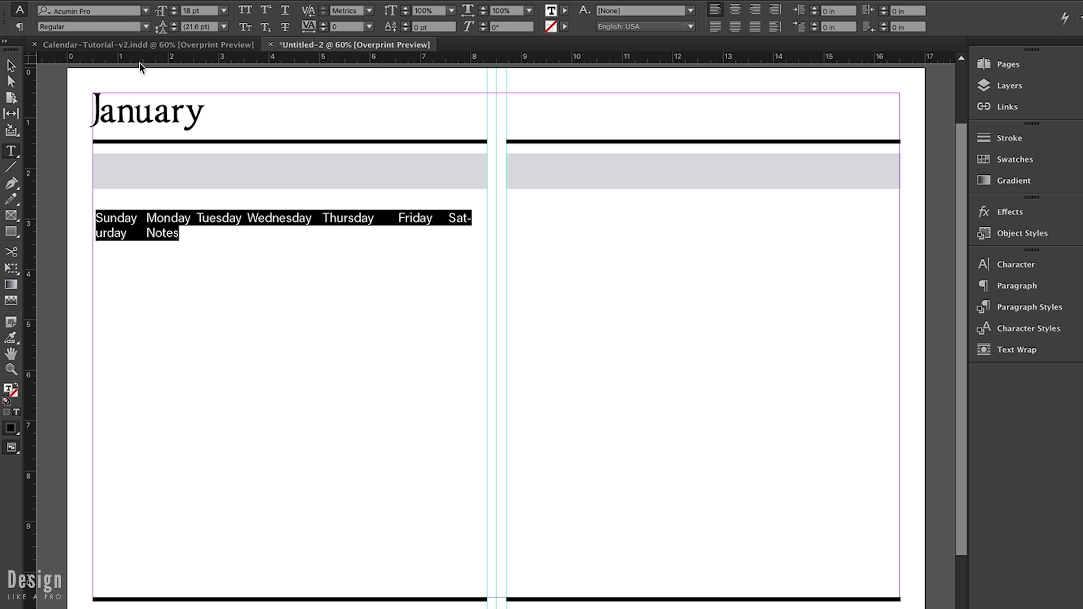
click(243, 11)
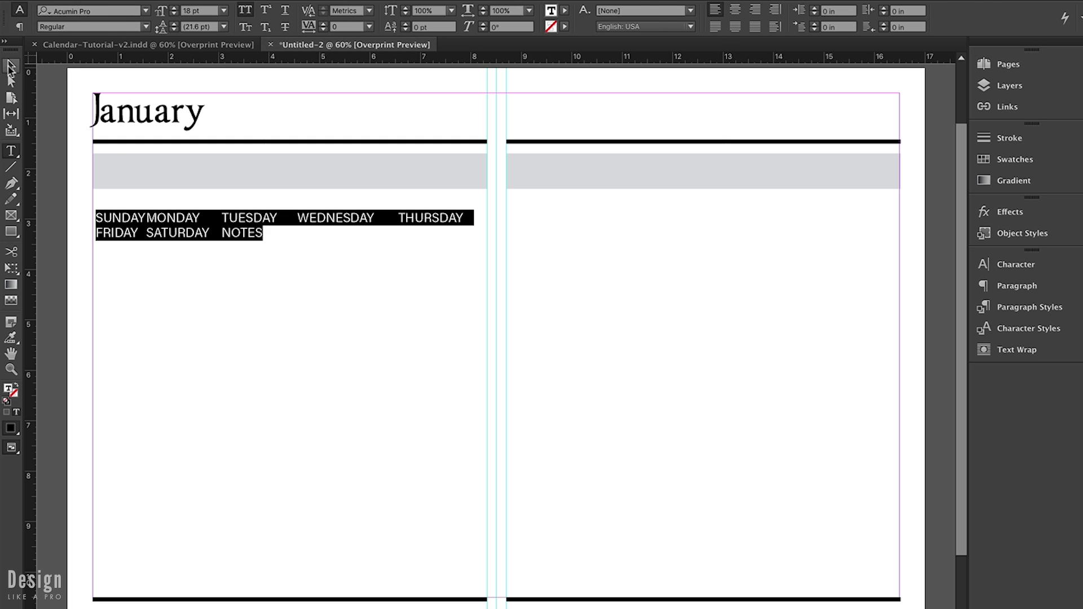
Step: Move the weekday text frame up onto the grey bar and widen it to about 15.94 in, reaching the right margin
key(Escape)
drag(151, 215, 150, 167)
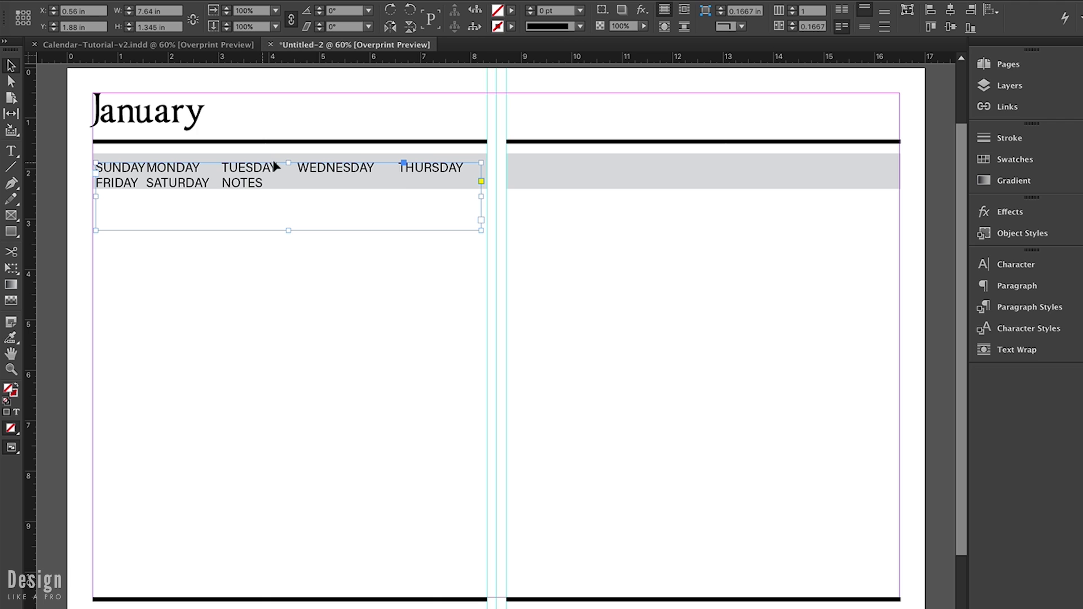
drag(480, 196, 877, 210)
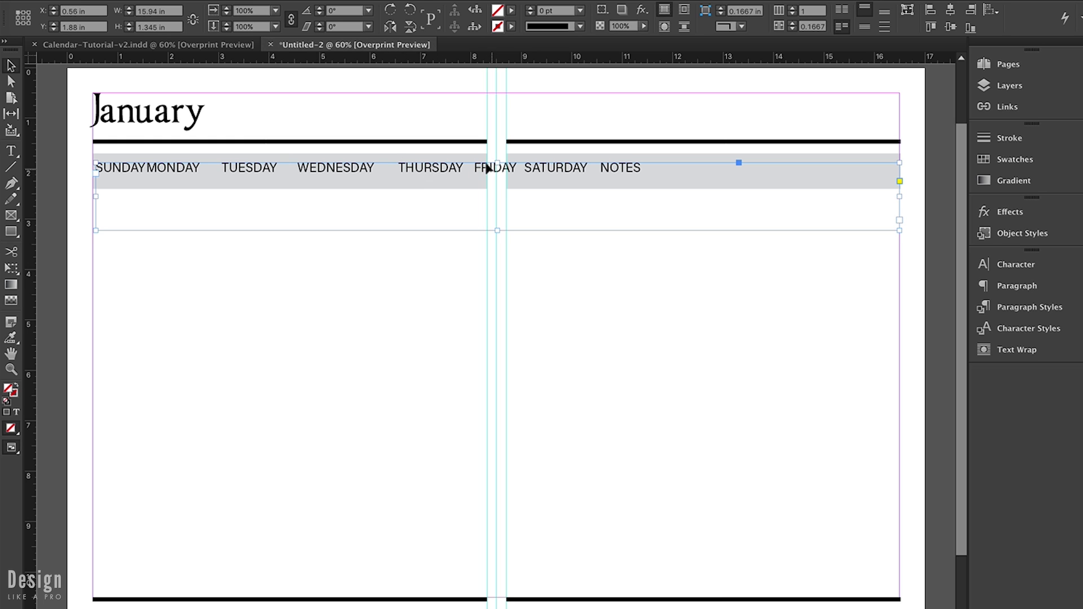
Step: Insert five tabs before THURSDAY to shift it onto the right page half, and one tab before MONDAY
key(t)
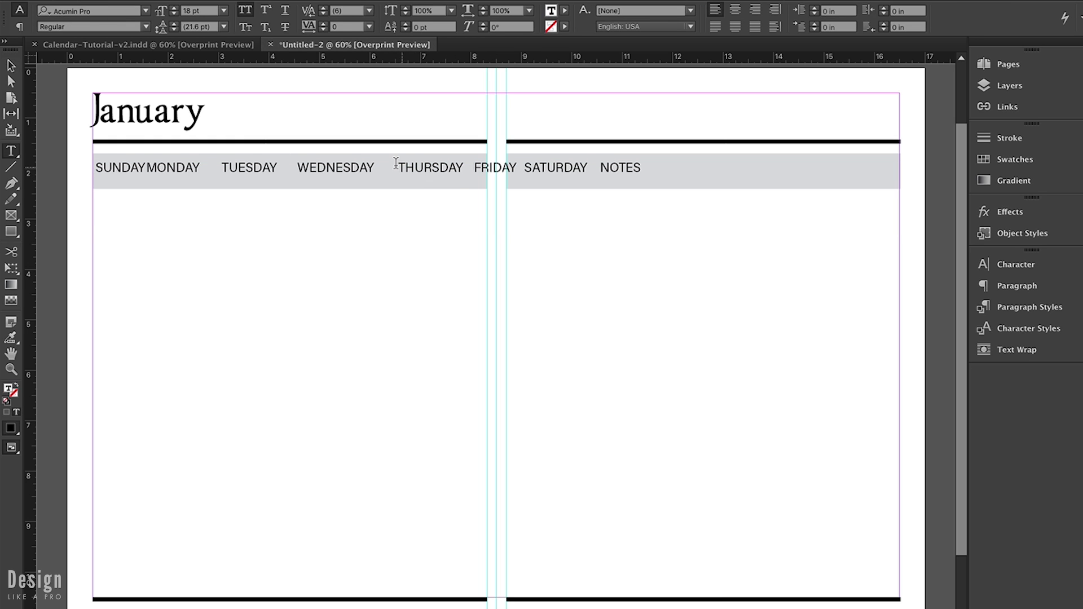
click(396, 167)
key(Tab)
key(Tab)
key(Tab)
key(Tab)
key(Tab)
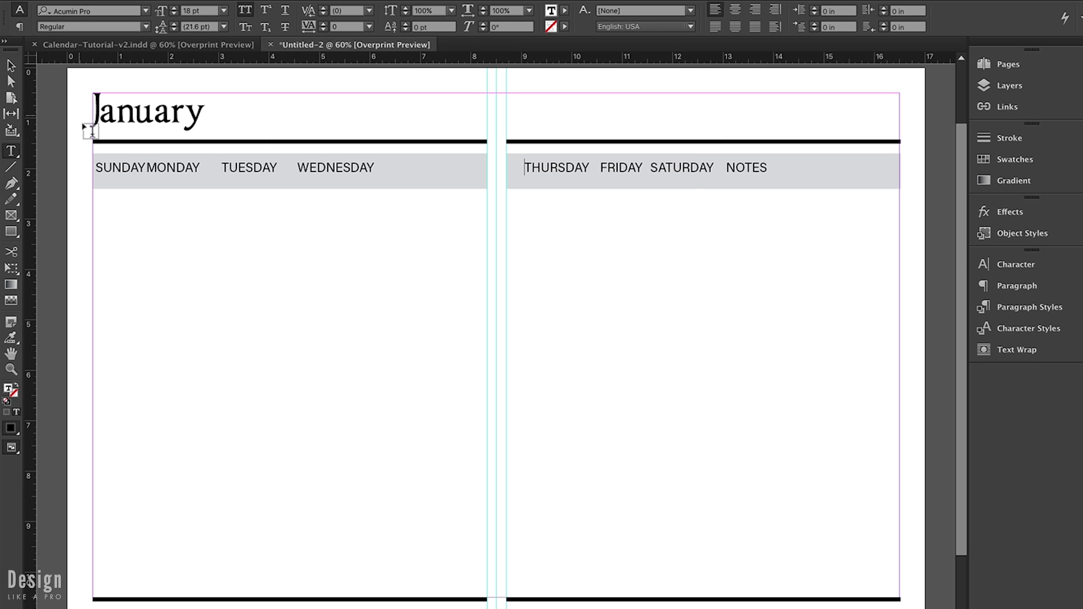
click(146, 167)
key(Tab)
Step: Shorten the weekday text frame from below so it ends near the grey bar's lower edge
click(11, 66)
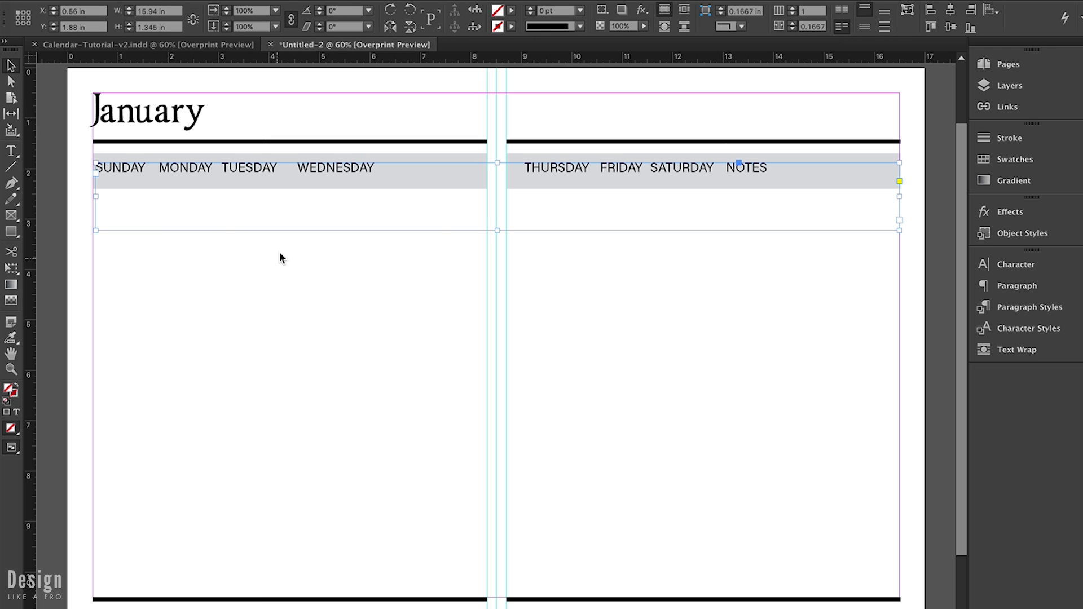
drag(496, 229, 495, 193)
click(385, 243)
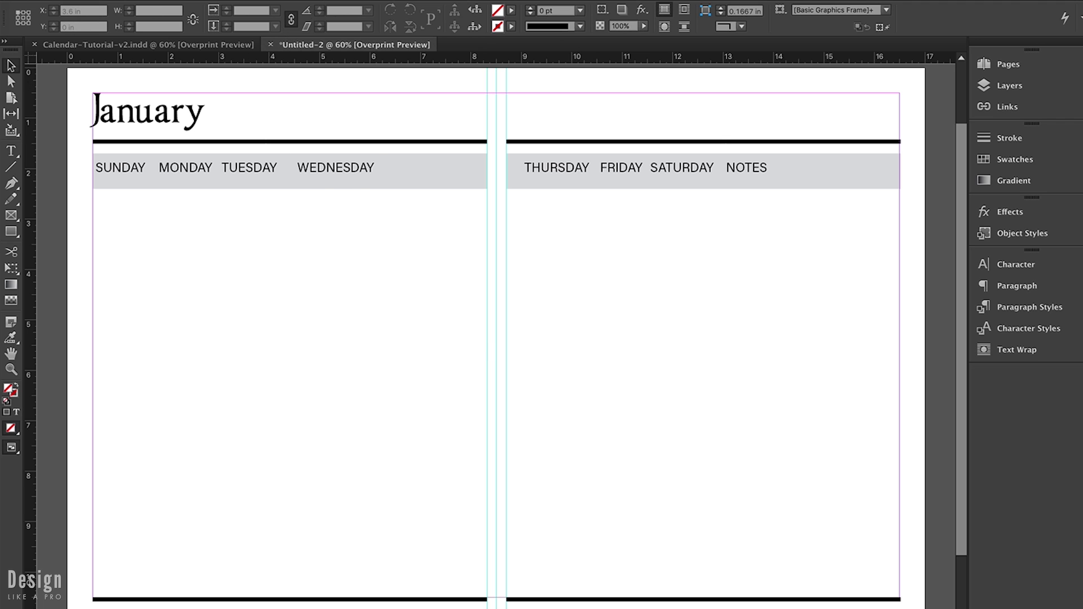
Step: Create a [Basic Table] of 6 body rows and 4 columns, filling the left page half between the grey bar and the footer line
click(323, 0)
click(325, 0)
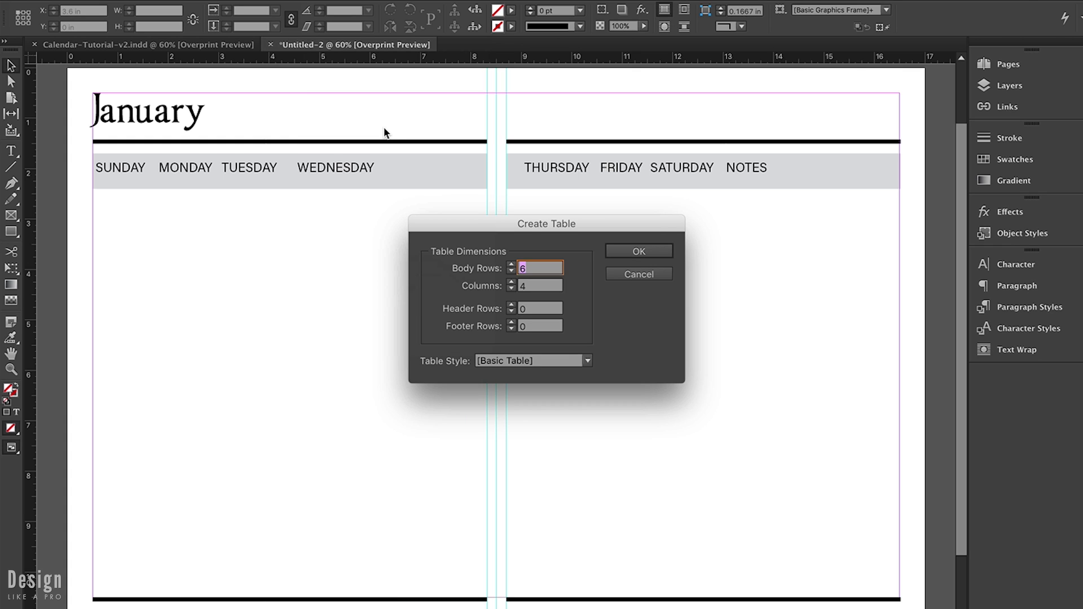
click(540, 263)
click(615, 251)
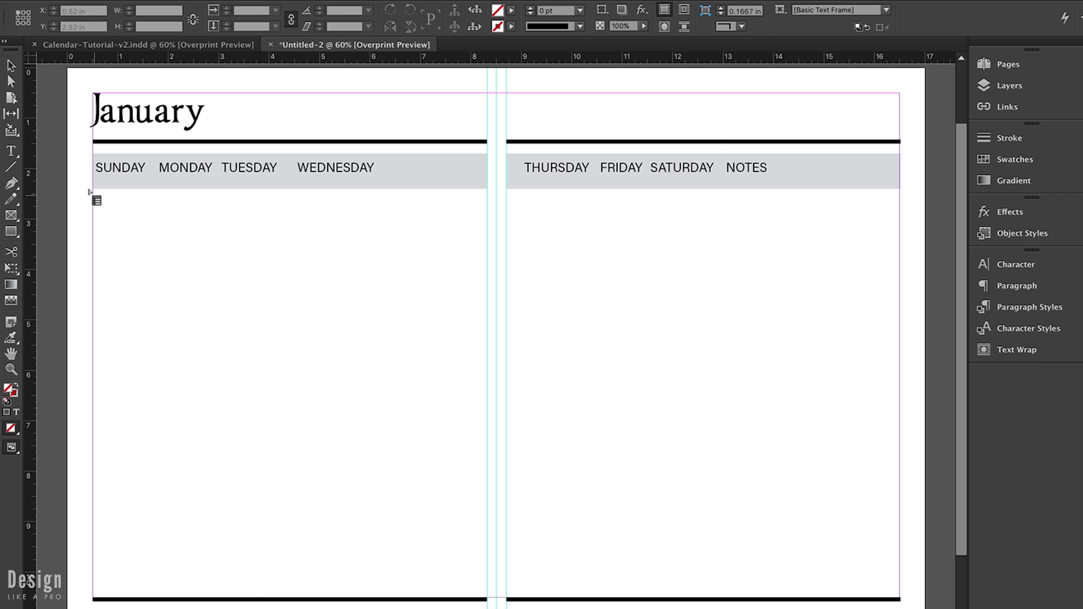
drag(88, 193, 483, 586)
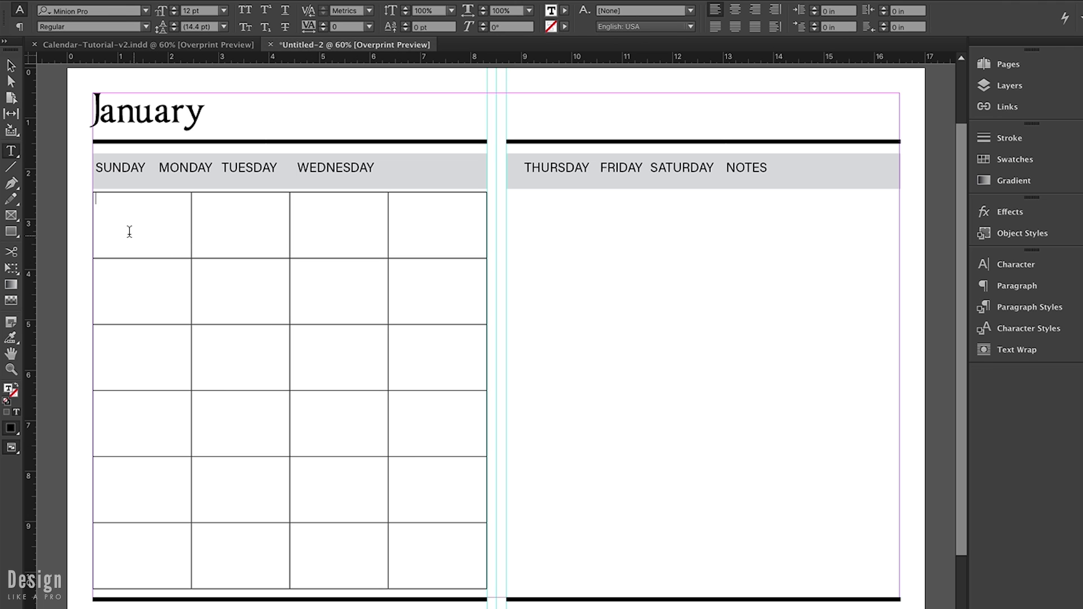
Step: Select all table cells and set the [Basic Table] style's border weight to 0 pt
drag(117, 215, 424, 530)
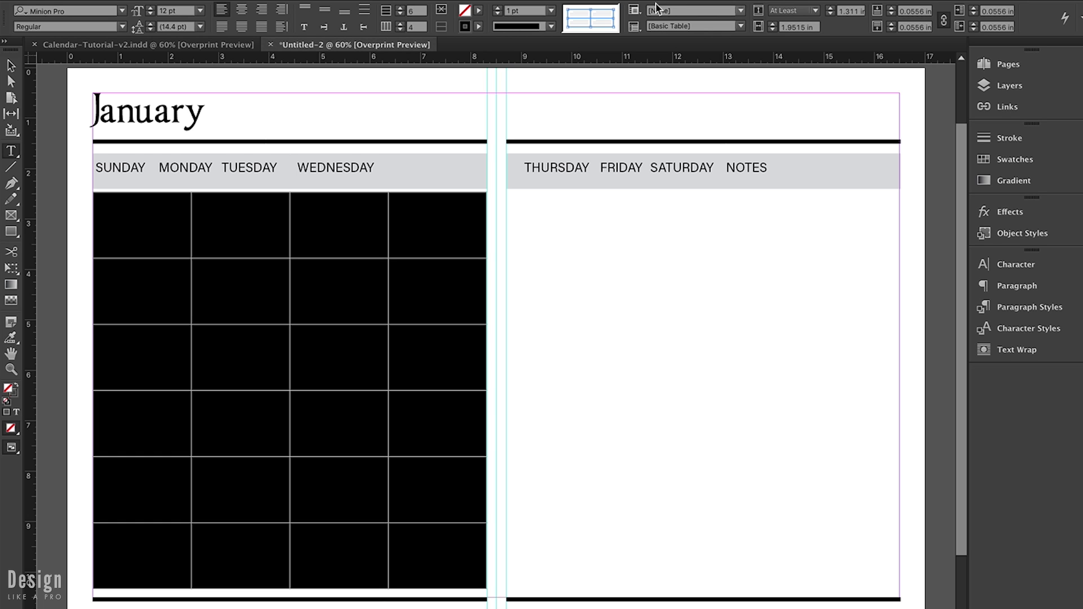
click(639, 28)
click(676, 110)
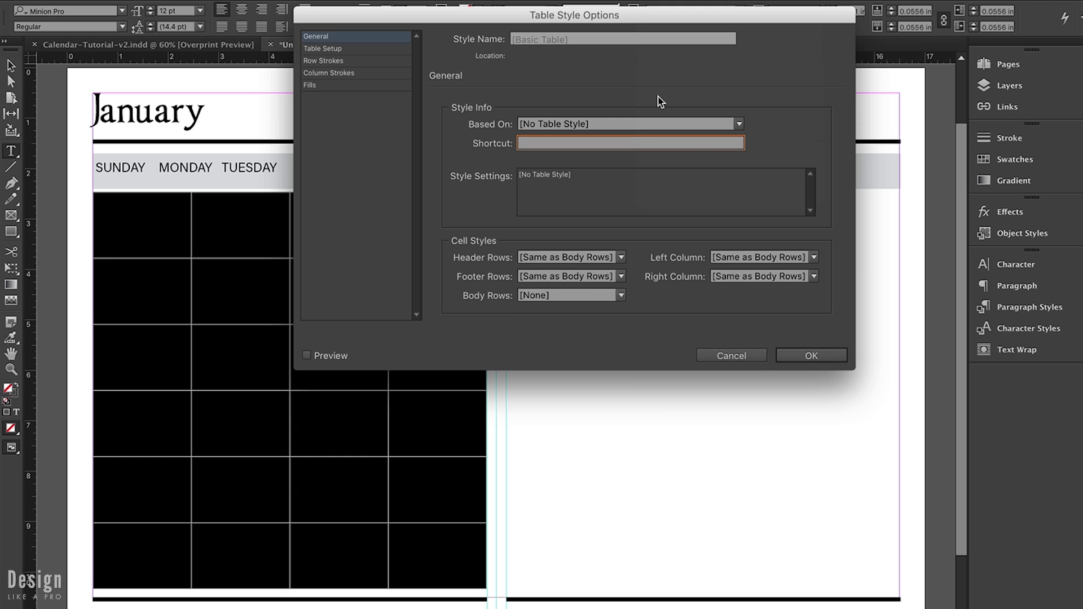
click(383, 53)
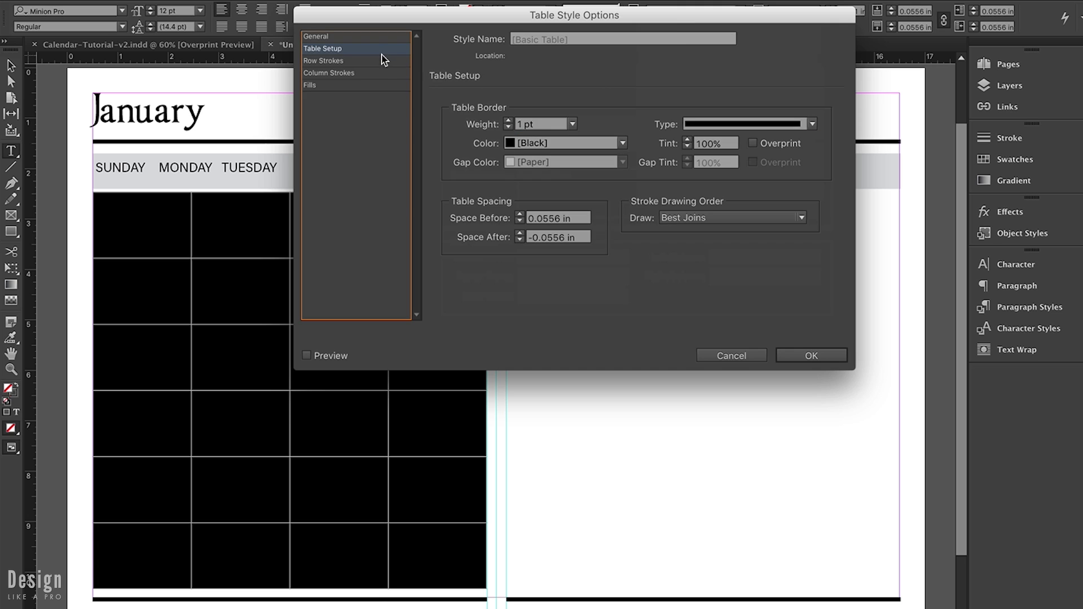
click(571, 124)
click(567, 134)
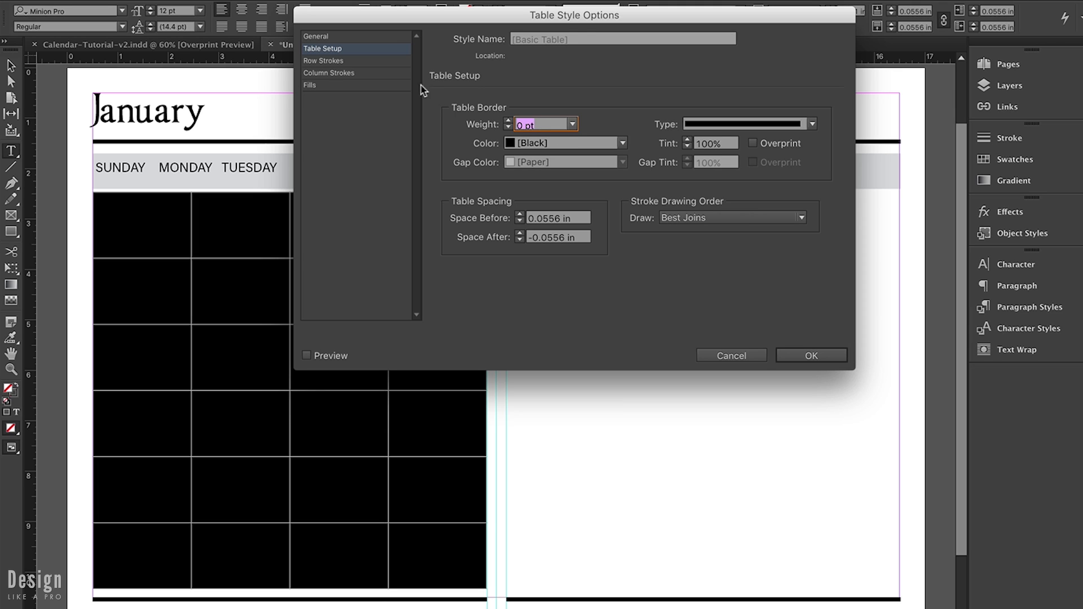
Step: Keep the table style's row stroke pattern at None and check the column stroke settings
click(383, 62)
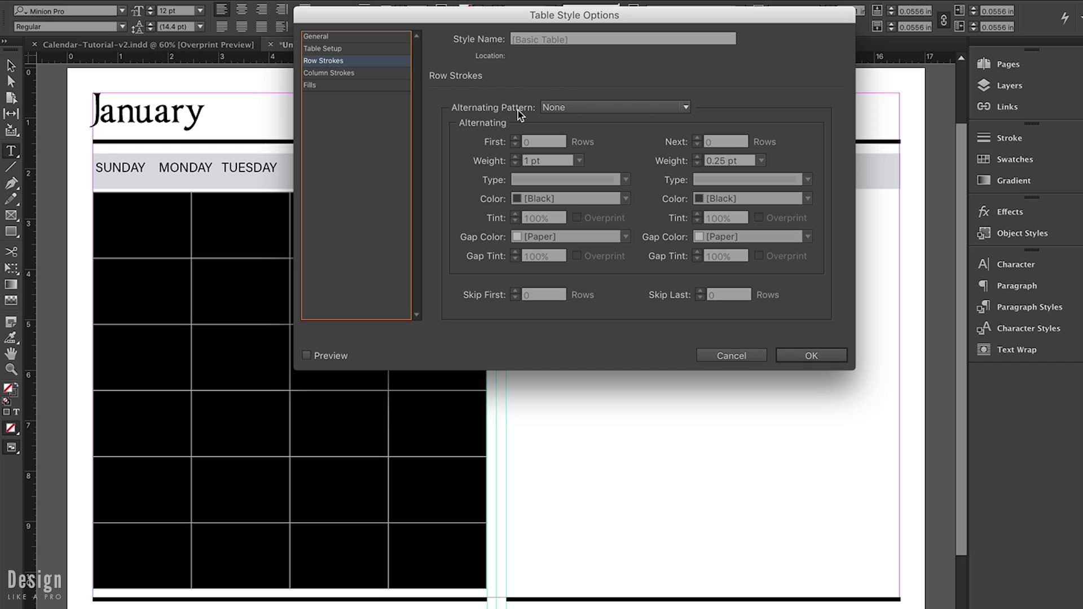
click(556, 106)
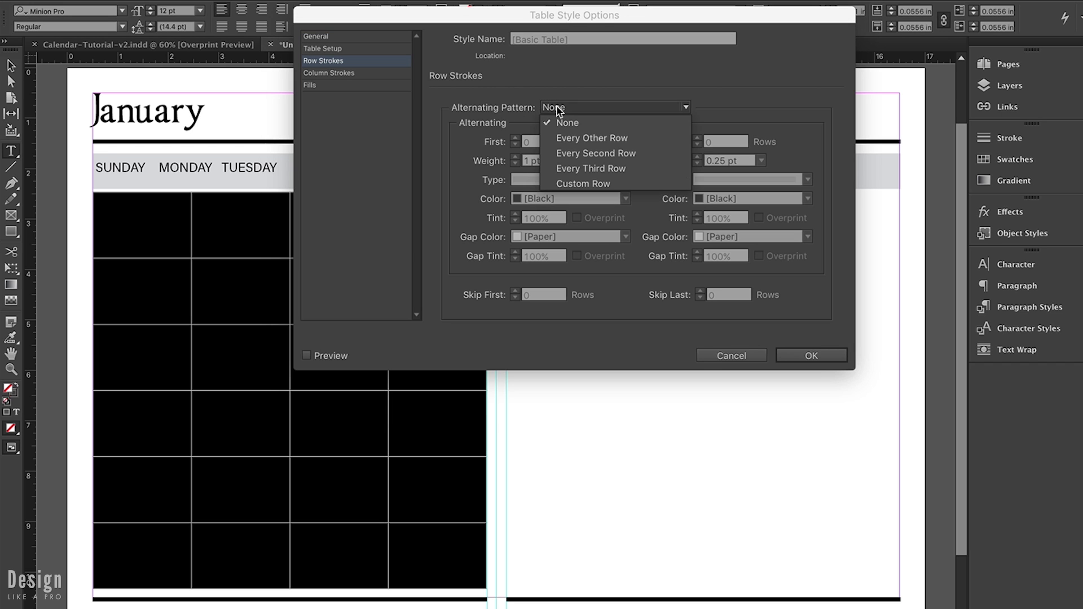
click(560, 105)
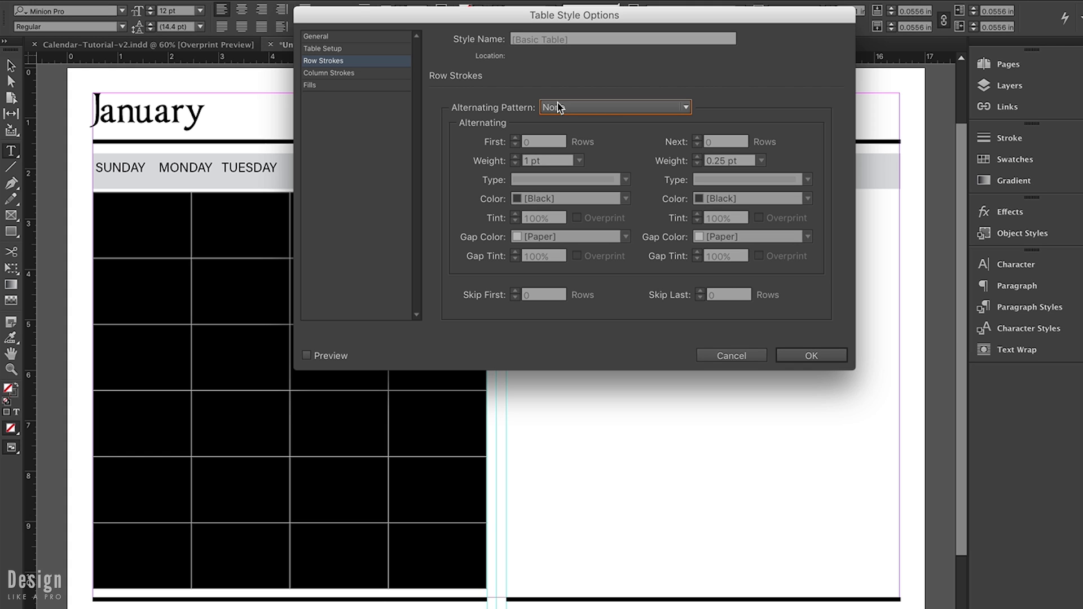
click(385, 78)
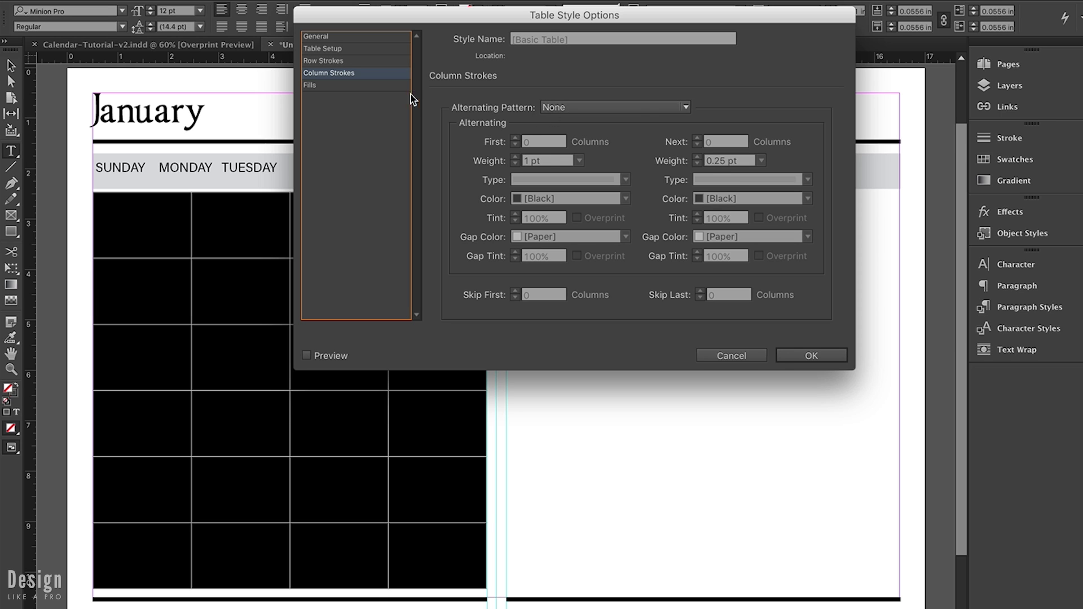
Step: Fill every other row of the table style alternately with [Paper] and C=0 M=0 Y=0 K=15, and deselect the cells
click(384, 86)
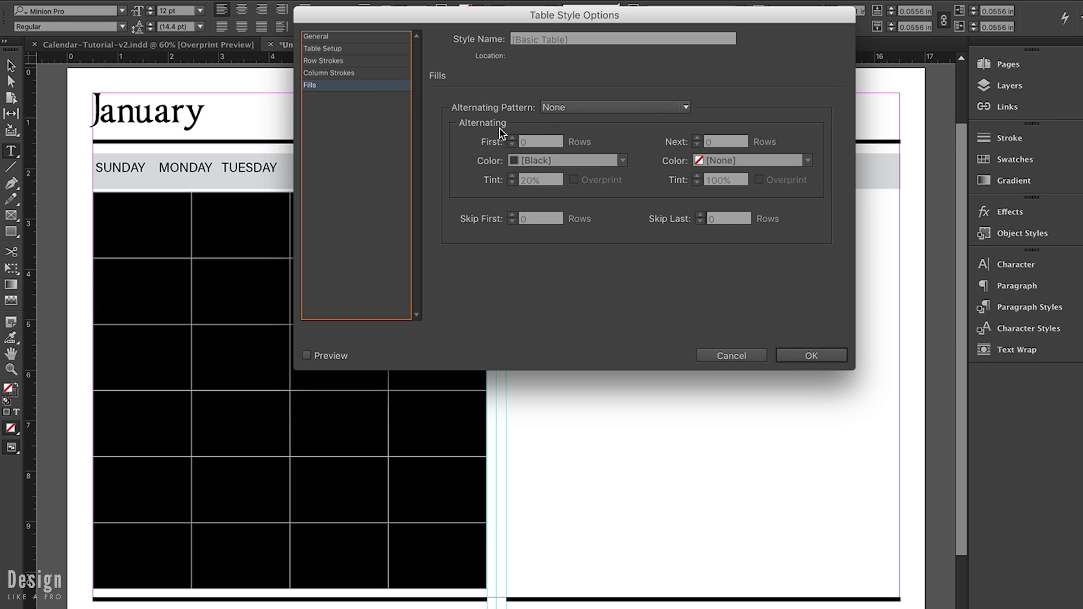
click(556, 108)
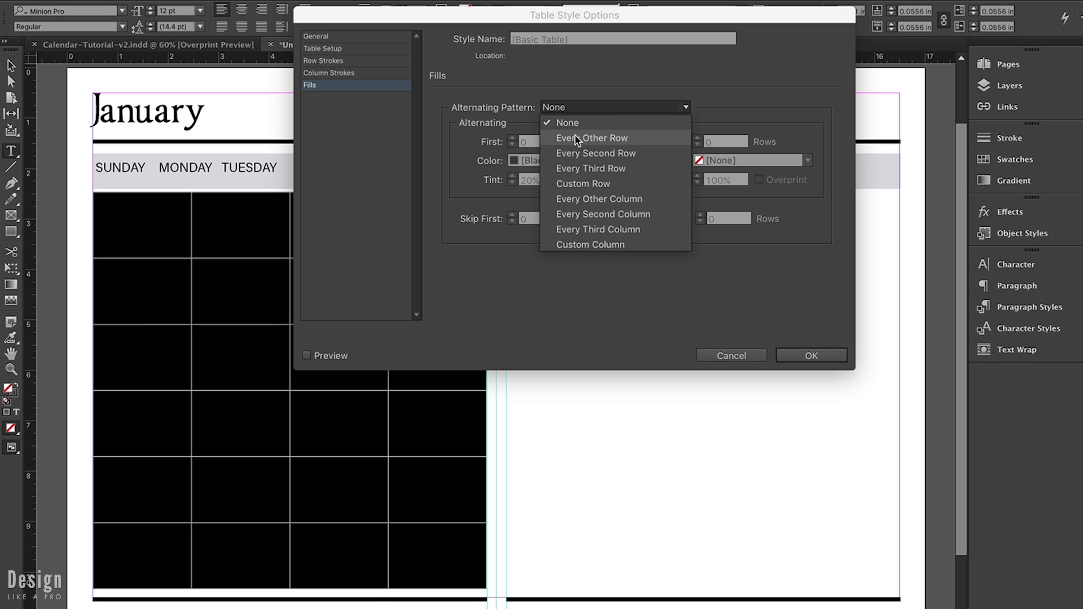
click(613, 137)
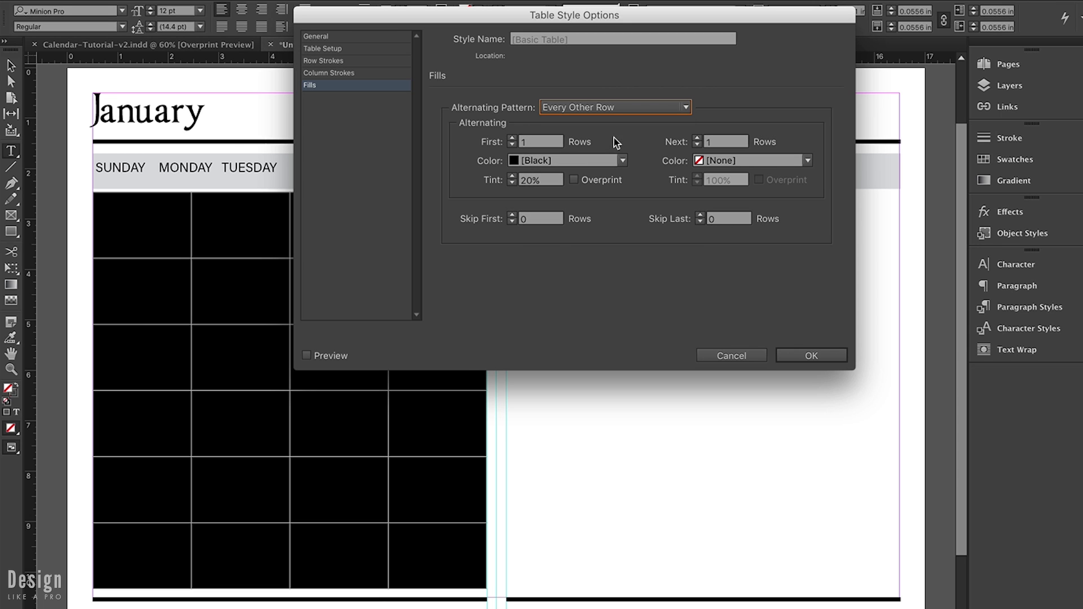
click(556, 160)
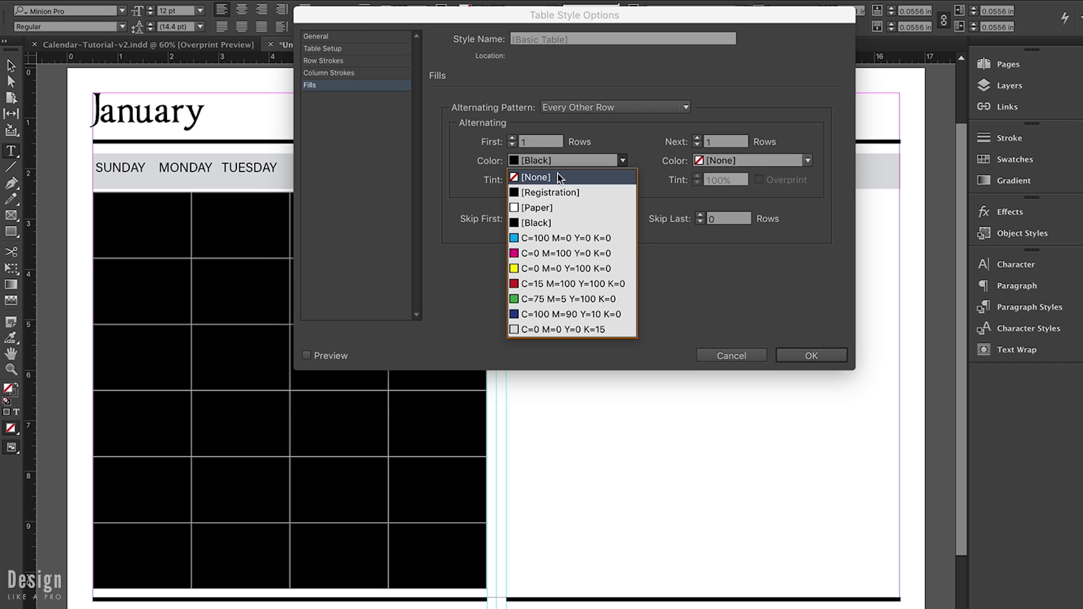
click(549, 209)
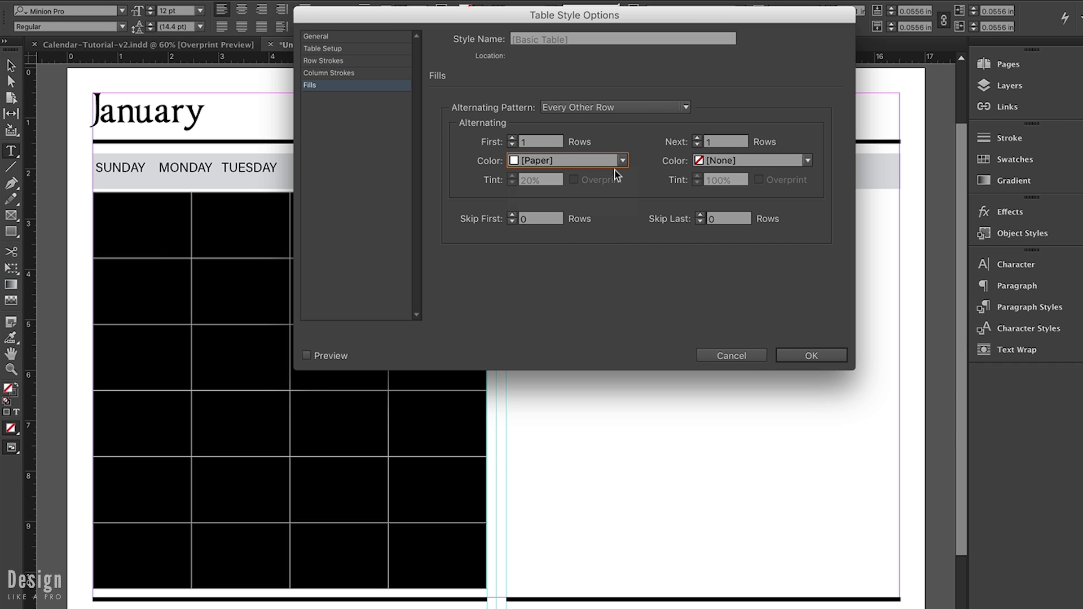
click(722, 160)
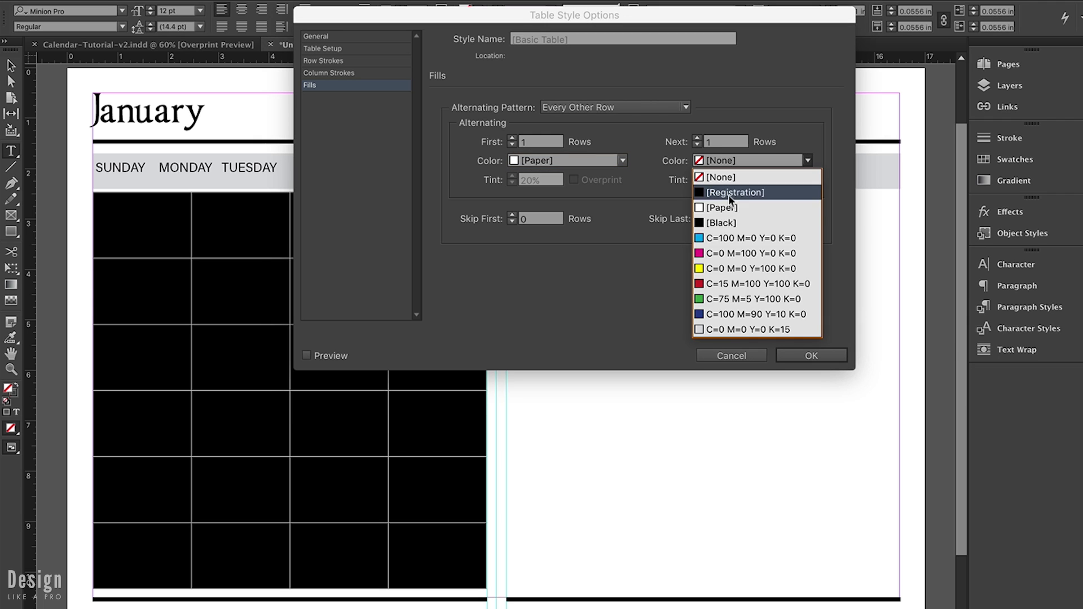
click(751, 332)
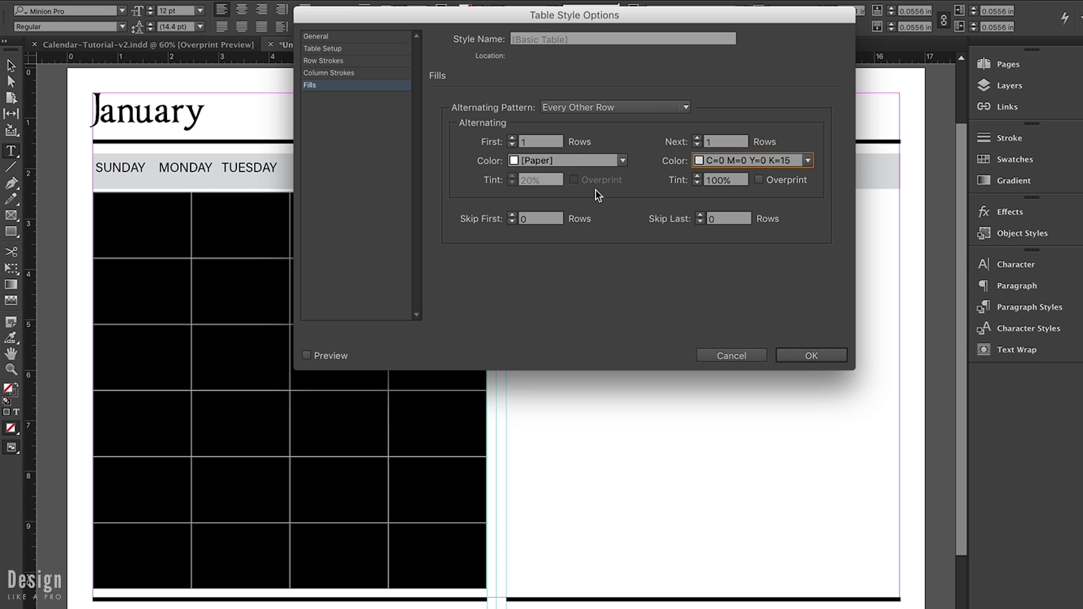
click(801, 354)
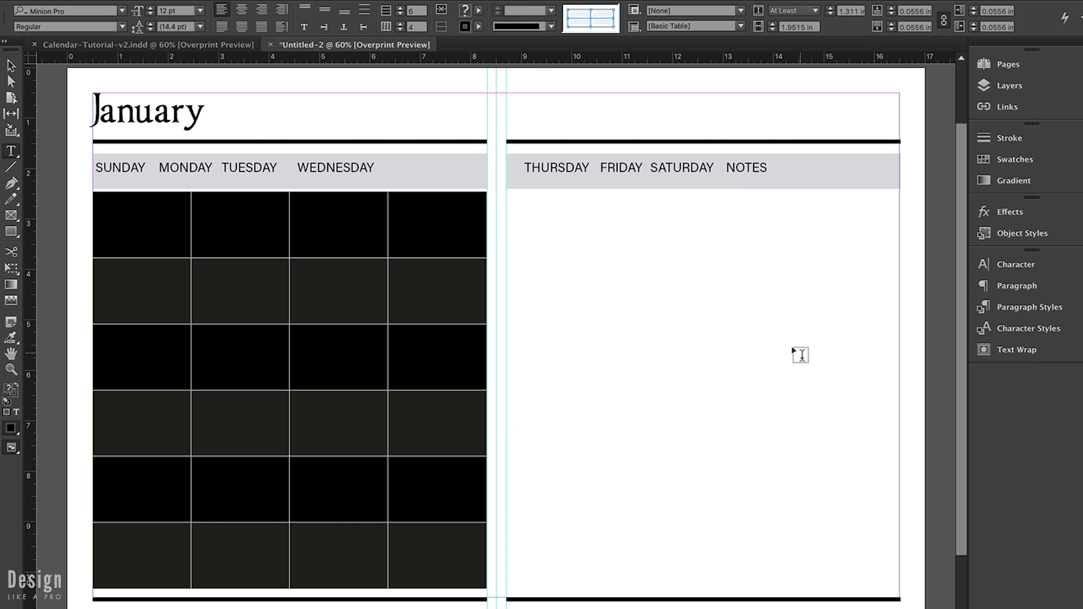
click(325, 233)
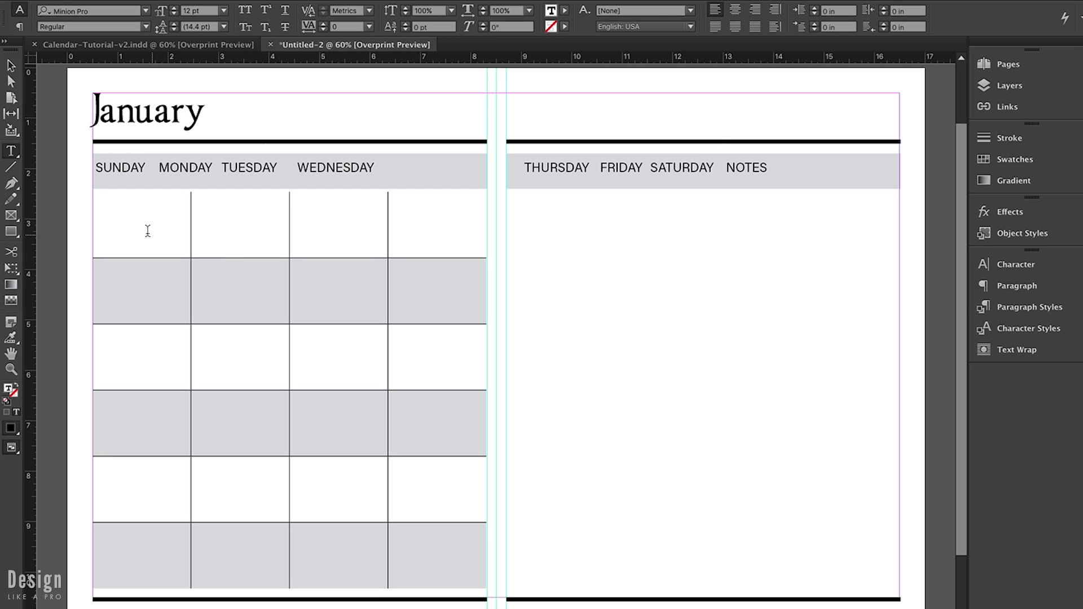
drag(148, 231, 415, 541)
click(412, 440)
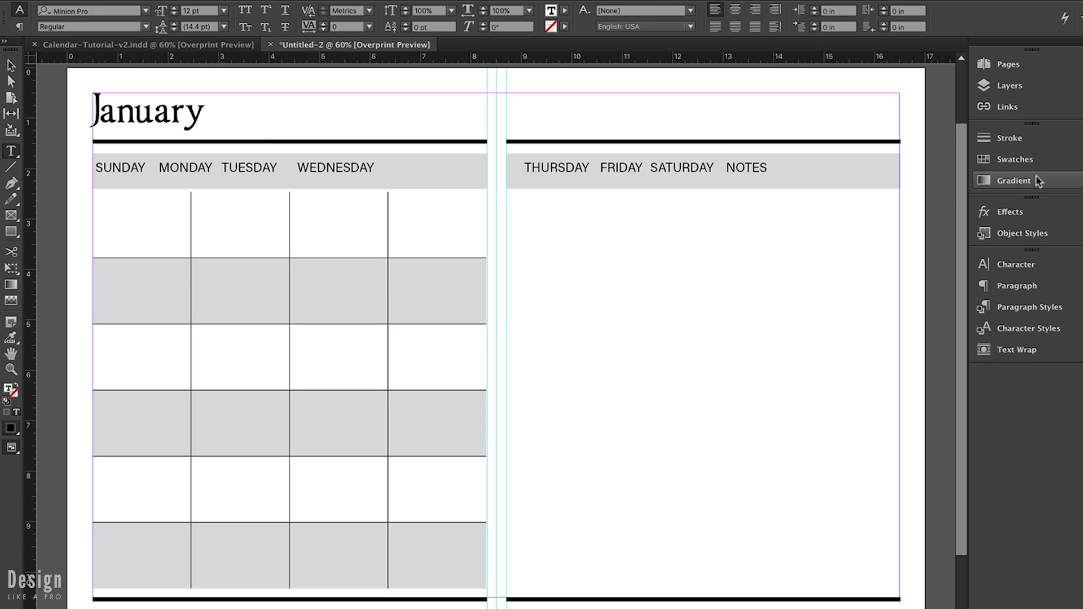
Step: Lighten the C=0 M=0 Y=0 K=15 swatch to 9% black with preview on, and deselect the table
click(1015, 159)
click(835, 314)
double_click(831, 314)
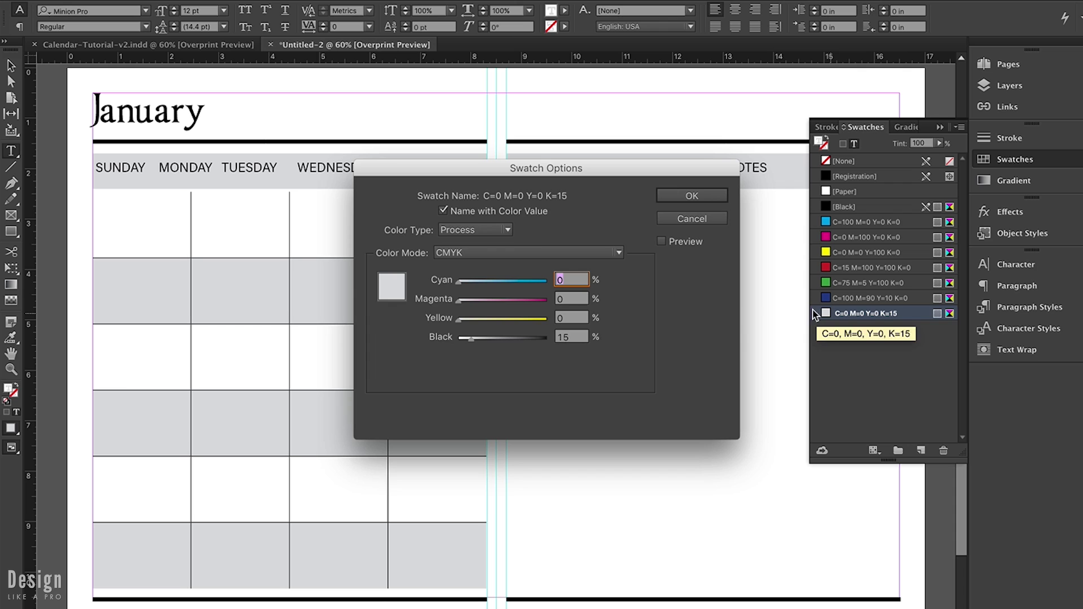
drag(465, 339, 466, 343)
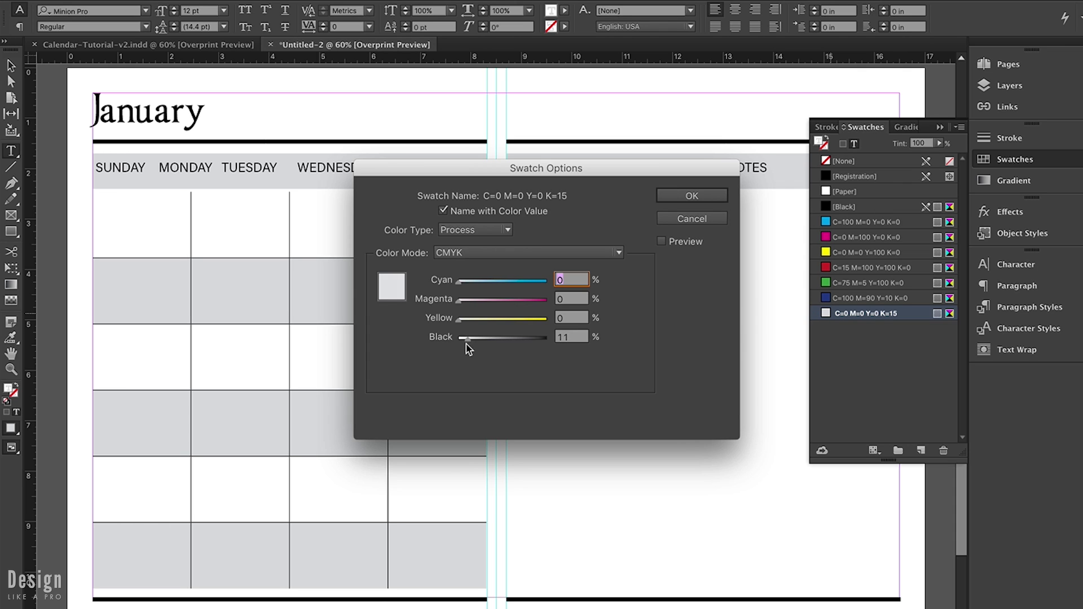
click(663, 241)
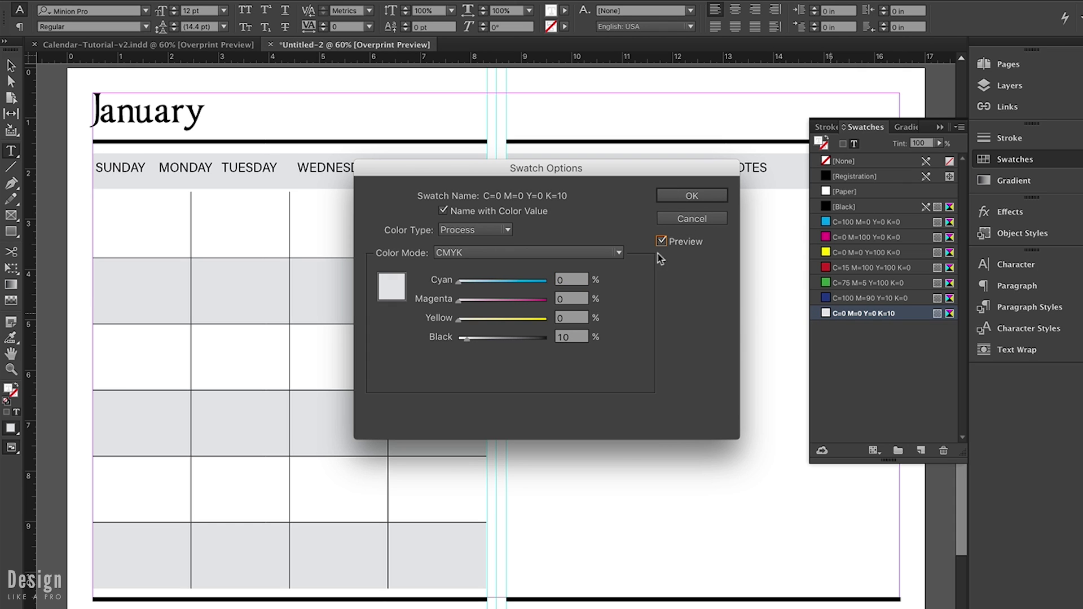
drag(464, 345, 465, 343)
click(678, 200)
click(10, 67)
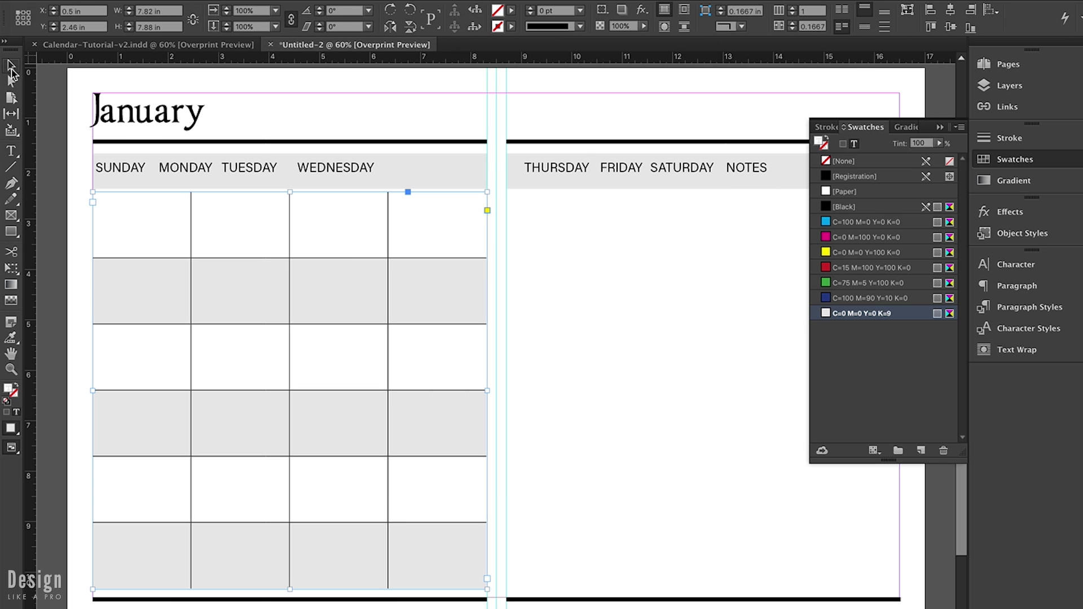
click(520, 274)
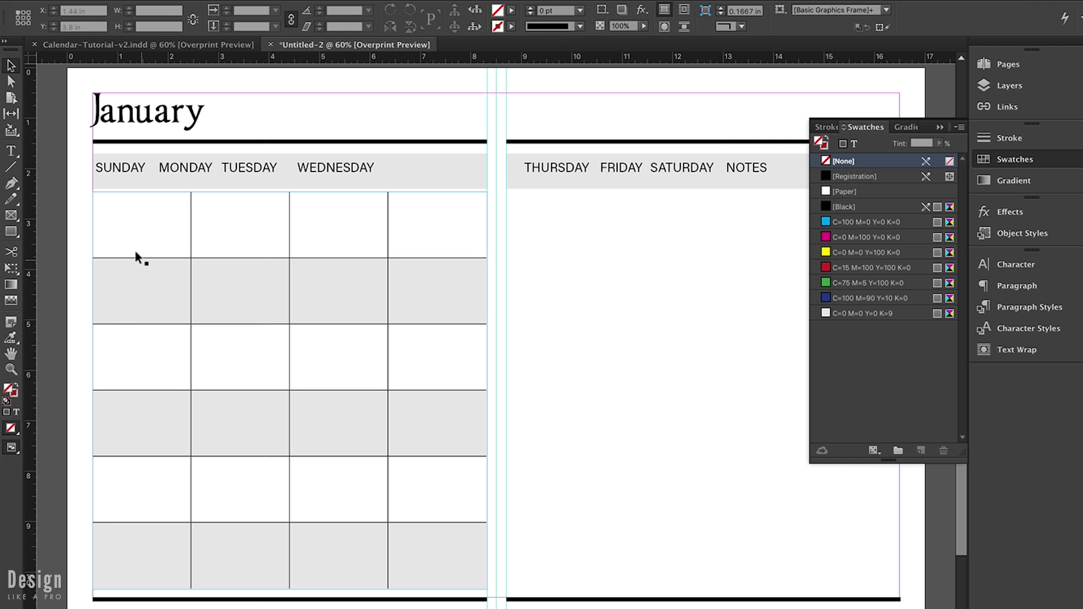
Step: Select all table cells and set only their inner horizontal strokes to 0 pt
double_click(124, 217)
drag(123, 217, 453, 605)
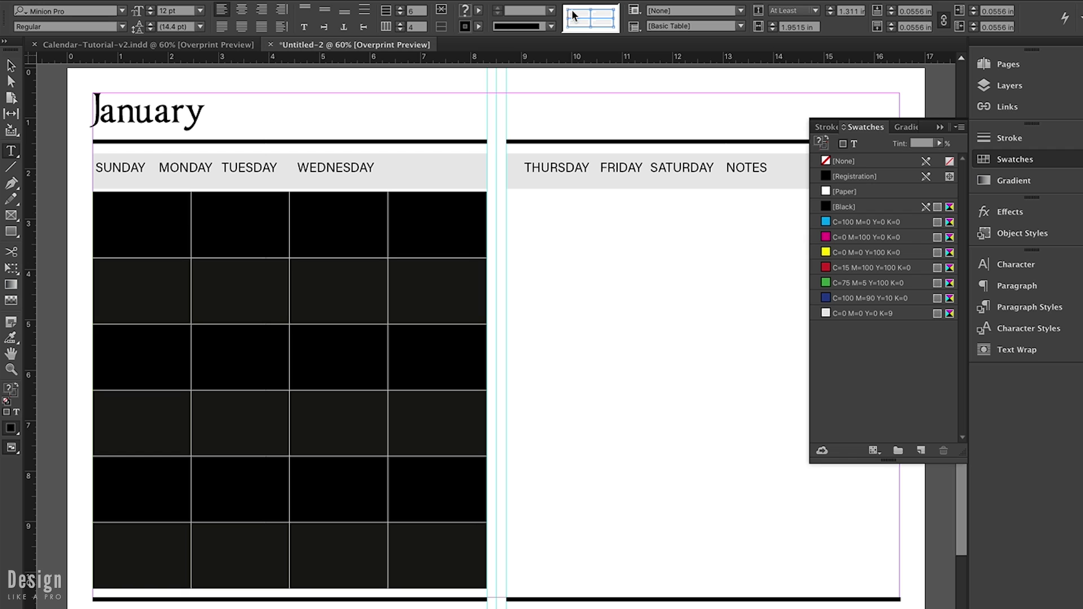
click(613, 24)
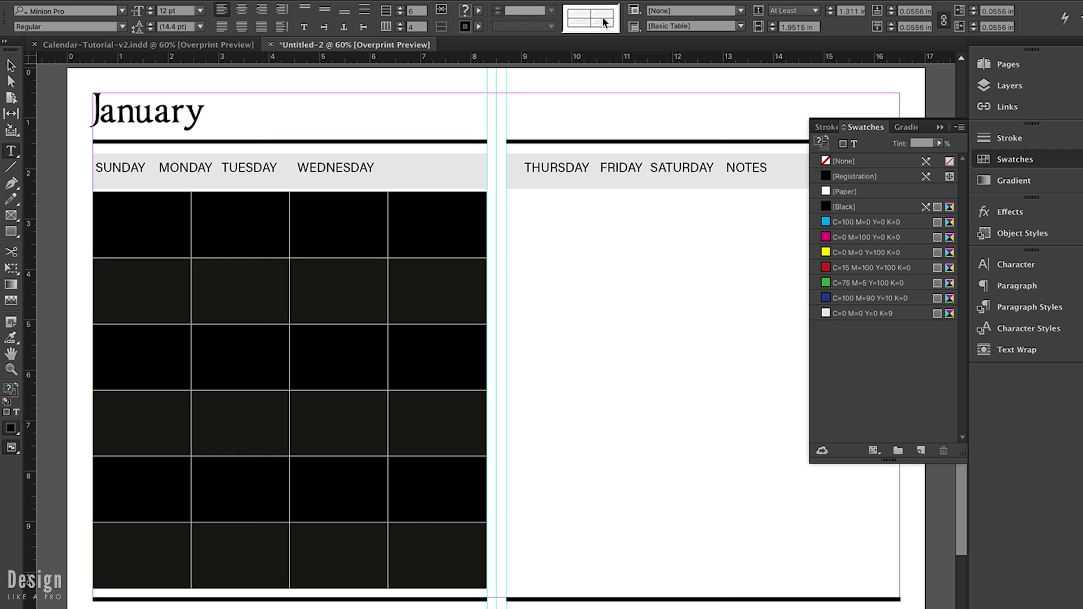
click(603, 22)
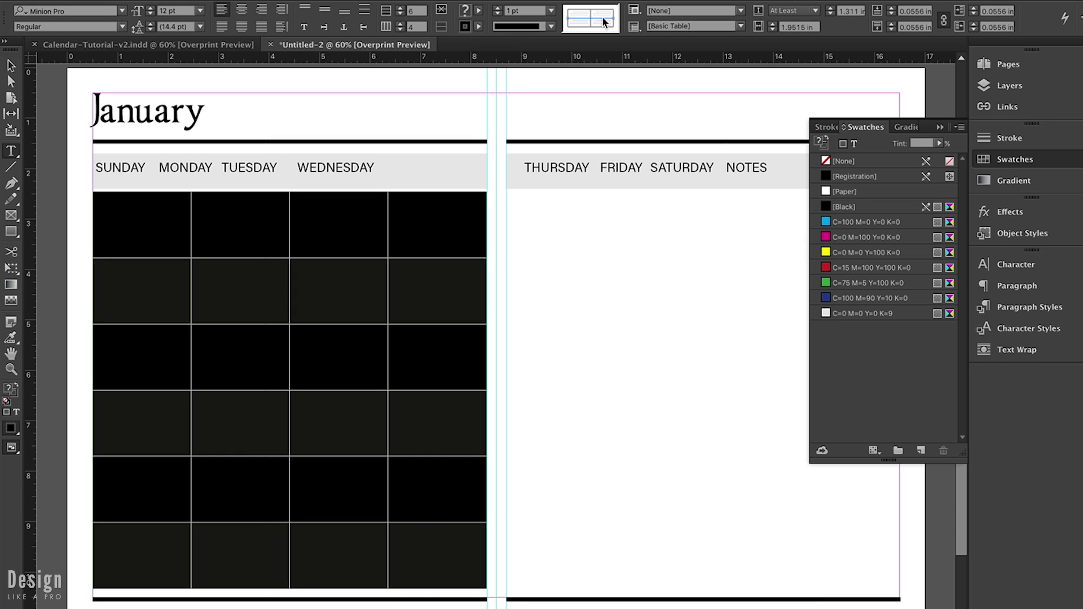
click(551, 10)
click(546, 25)
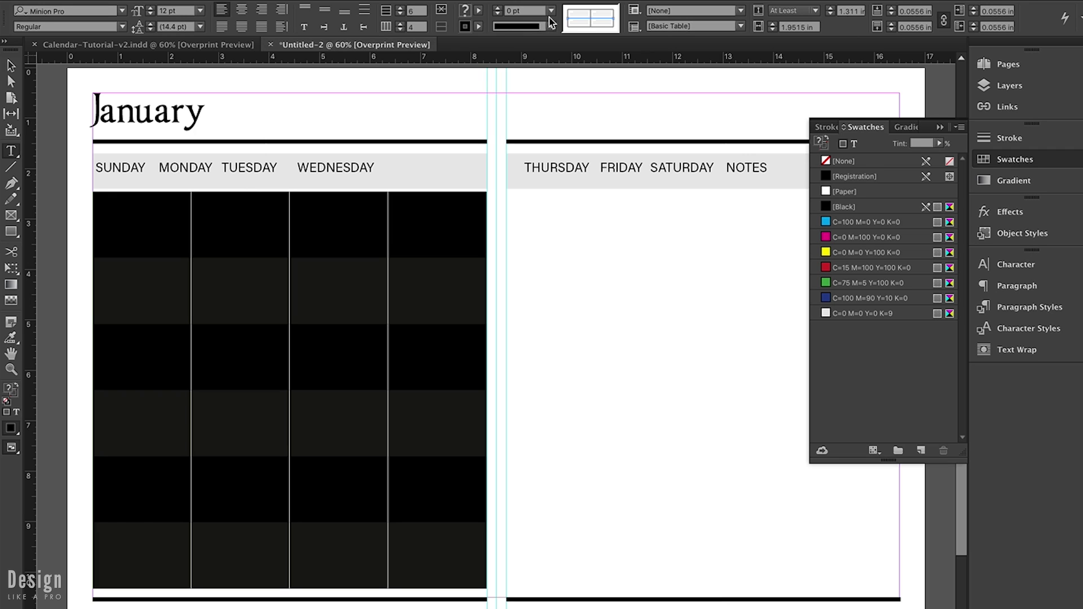
Step: Give the table's inner vertical strokes and outer border a 2 pt Dotted stroke, leaving out the inner horizontals
click(574, 17)
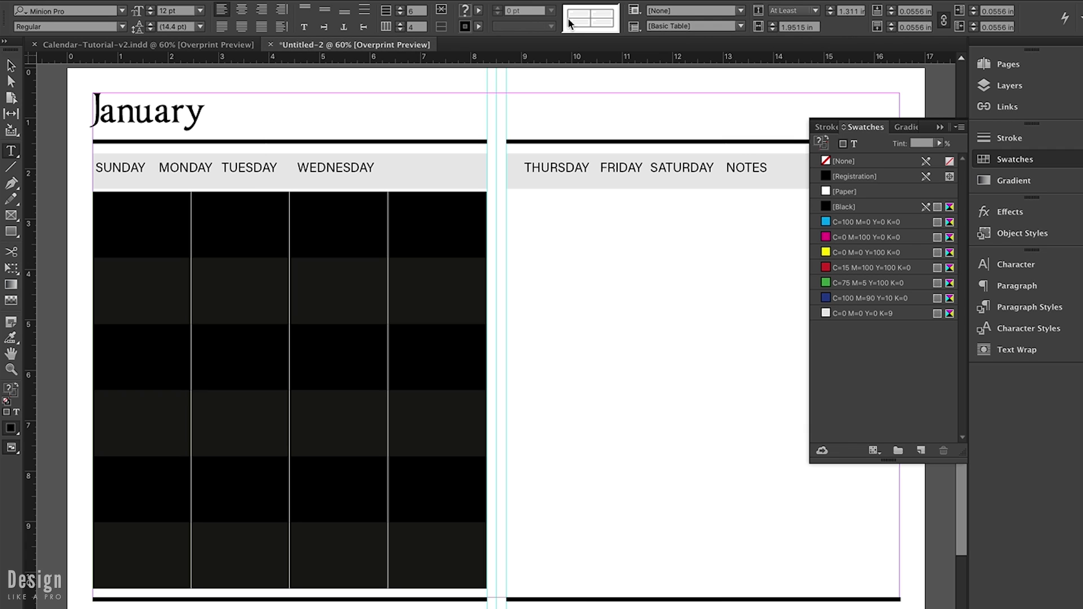
click(567, 18)
triple_click(591, 27)
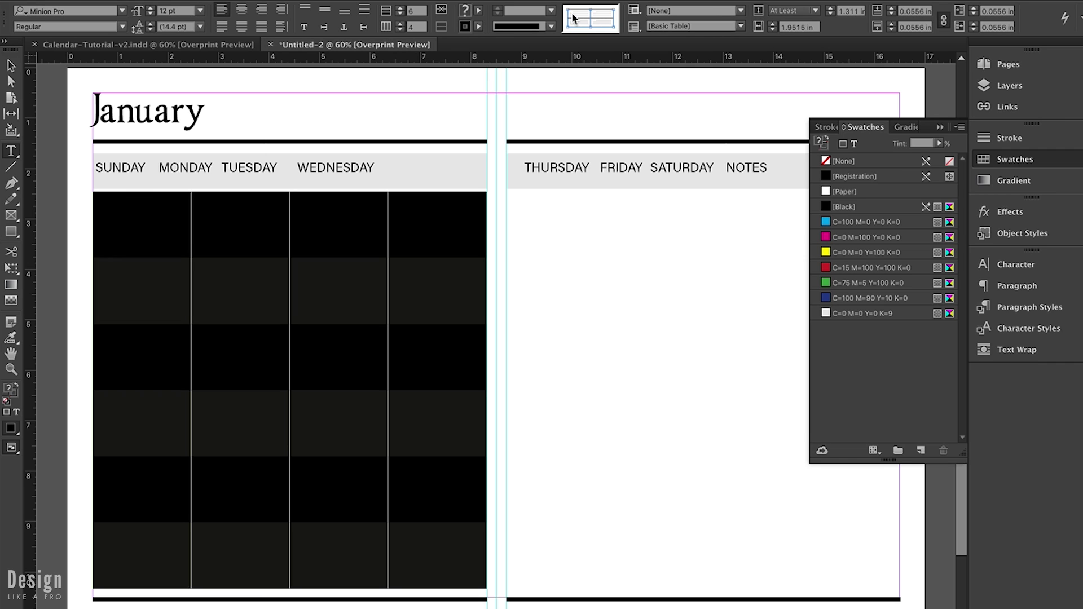
click(551, 10)
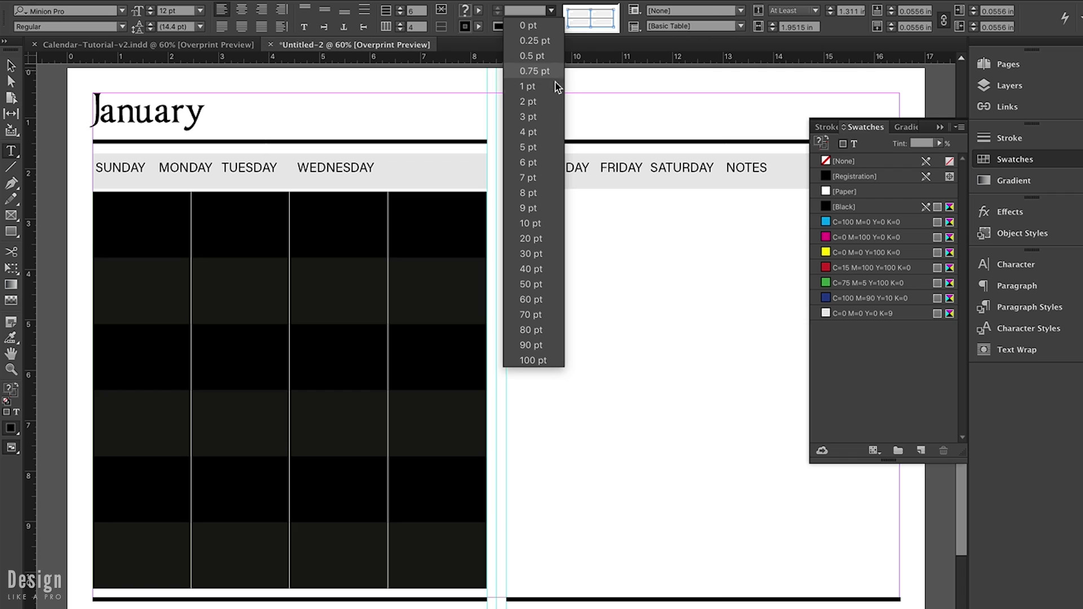
click(551, 102)
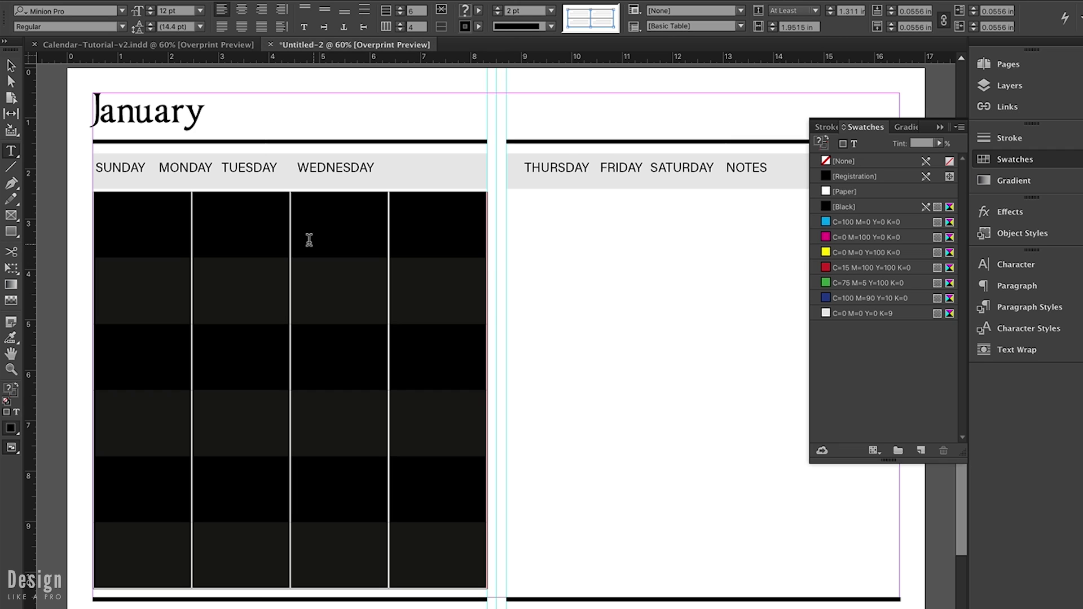
click(552, 27)
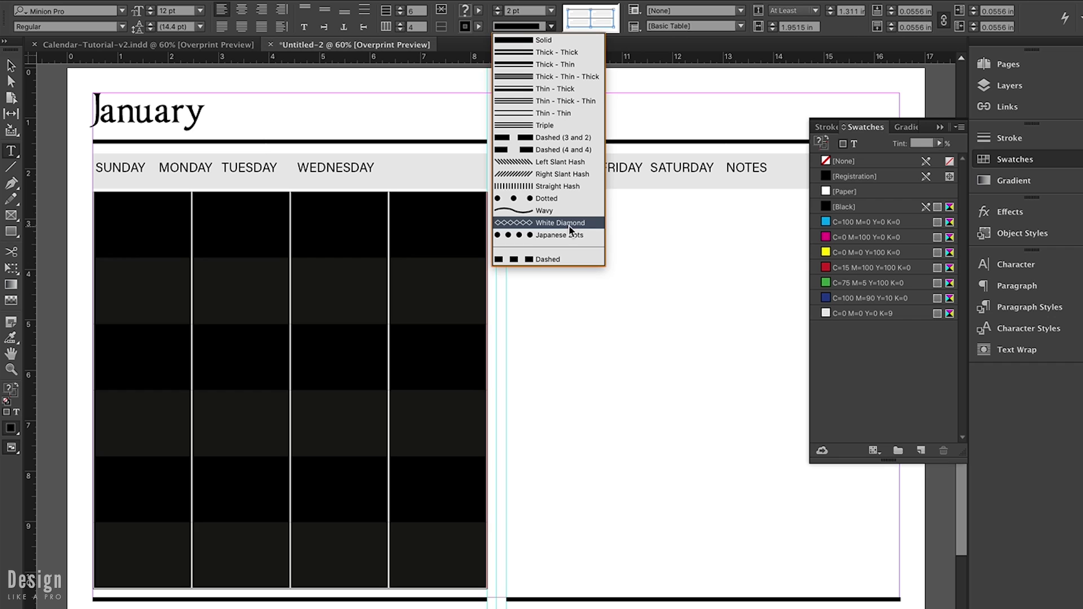
click(565, 203)
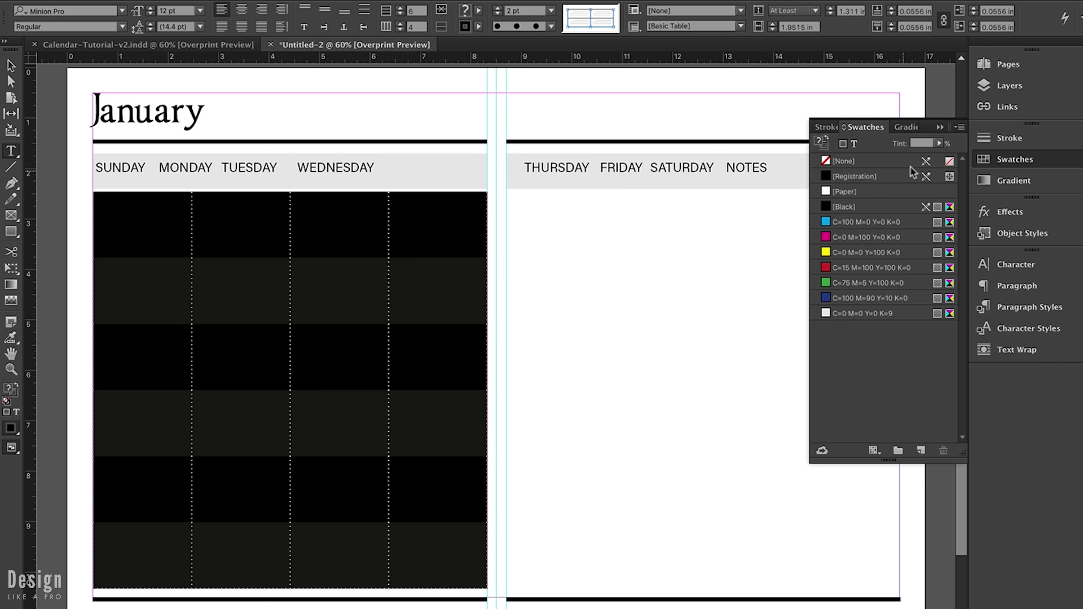
Step: Create a process CMYK swatch C=0 M=0 Y=0 K=46, add it to My Library, and close the CC Libraries display
click(959, 128)
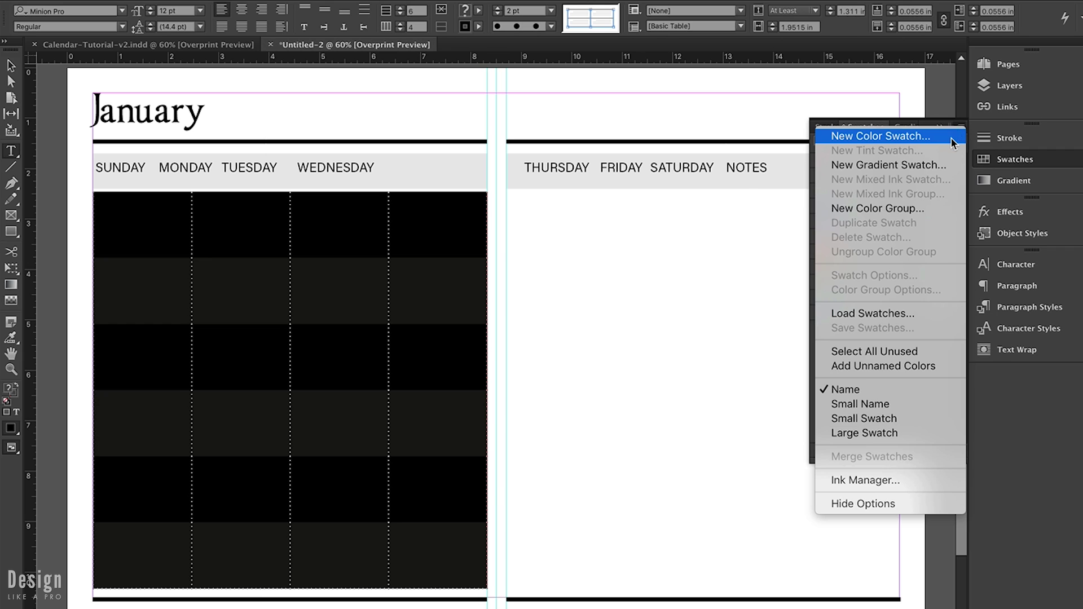
click(881, 136)
click(514, 331)
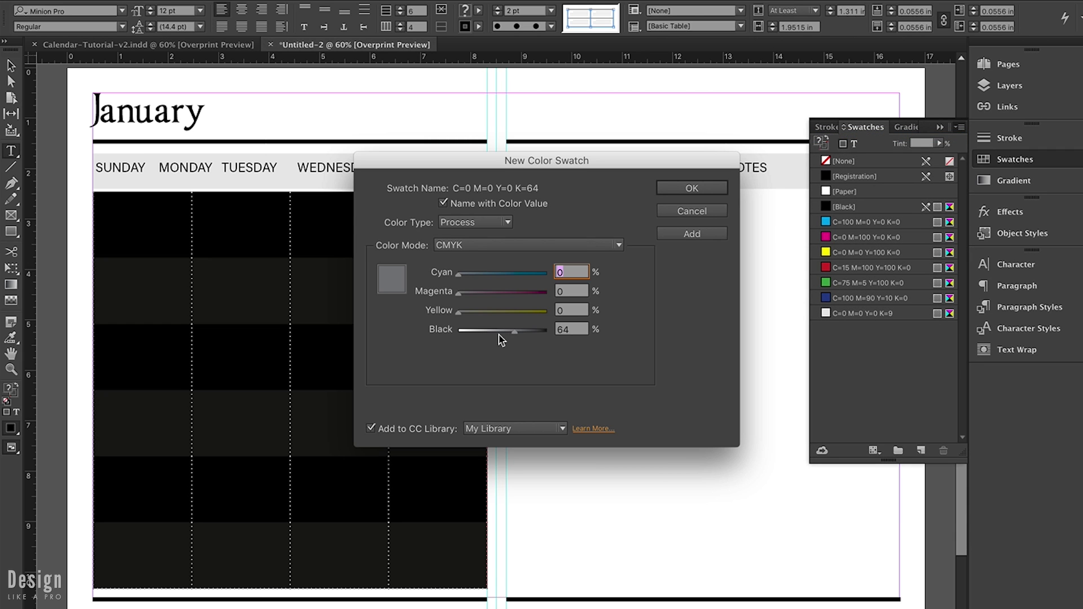
click(499, 333)
click(709, 235)
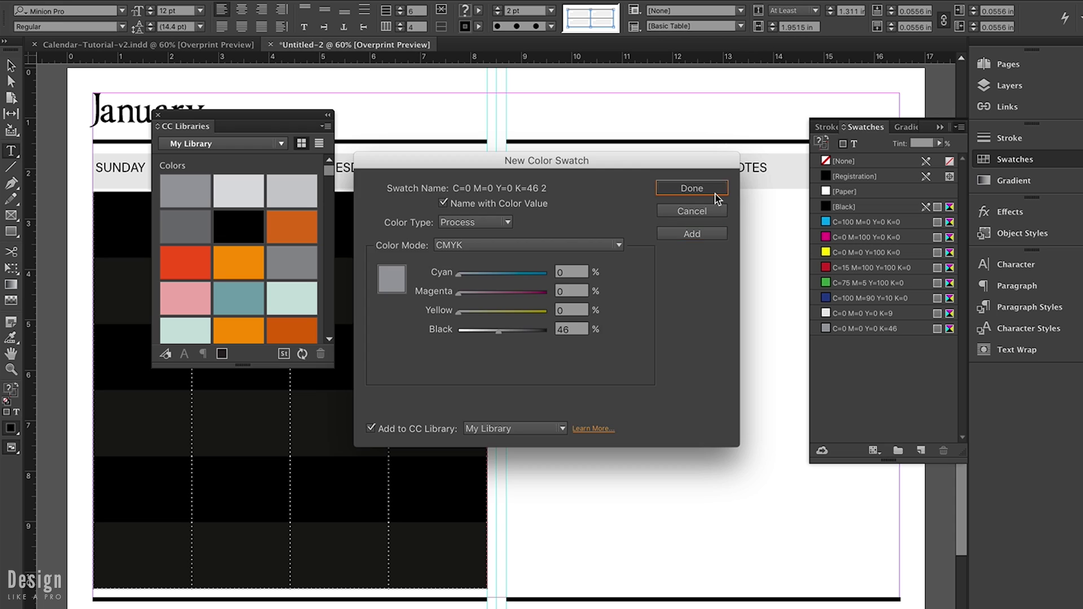
click(713, 191)
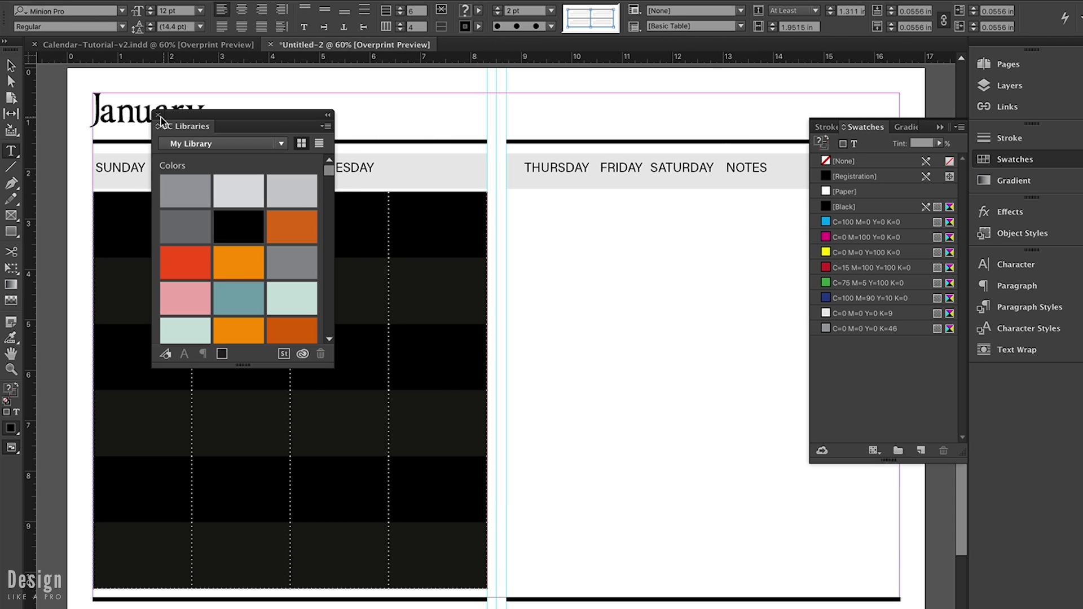
click(159, 117)
click(960, 127)
click(958, 141)
click(372, 430)
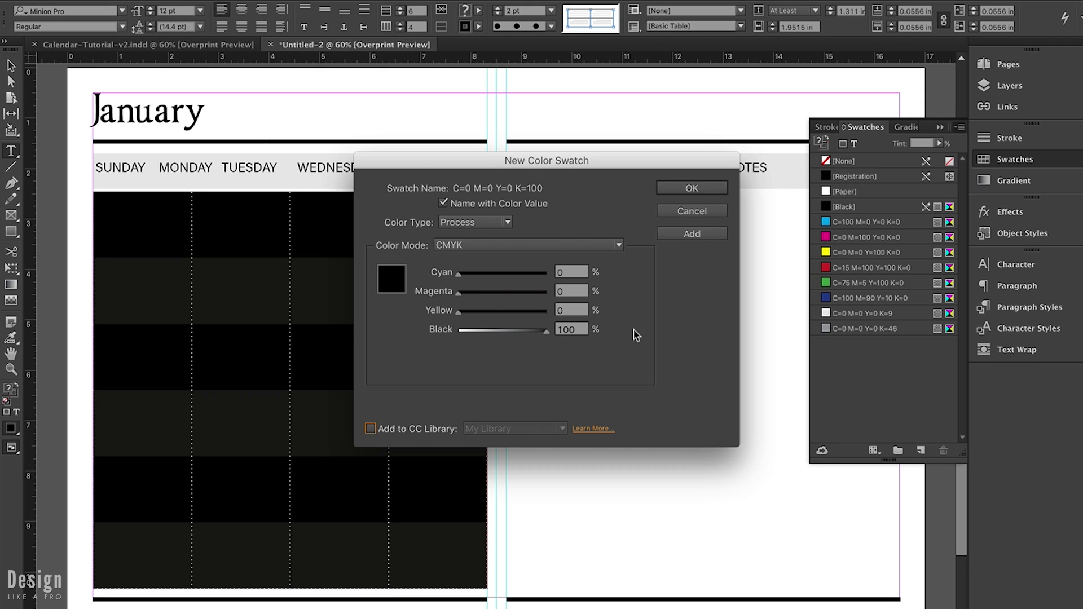
click(715, 217)
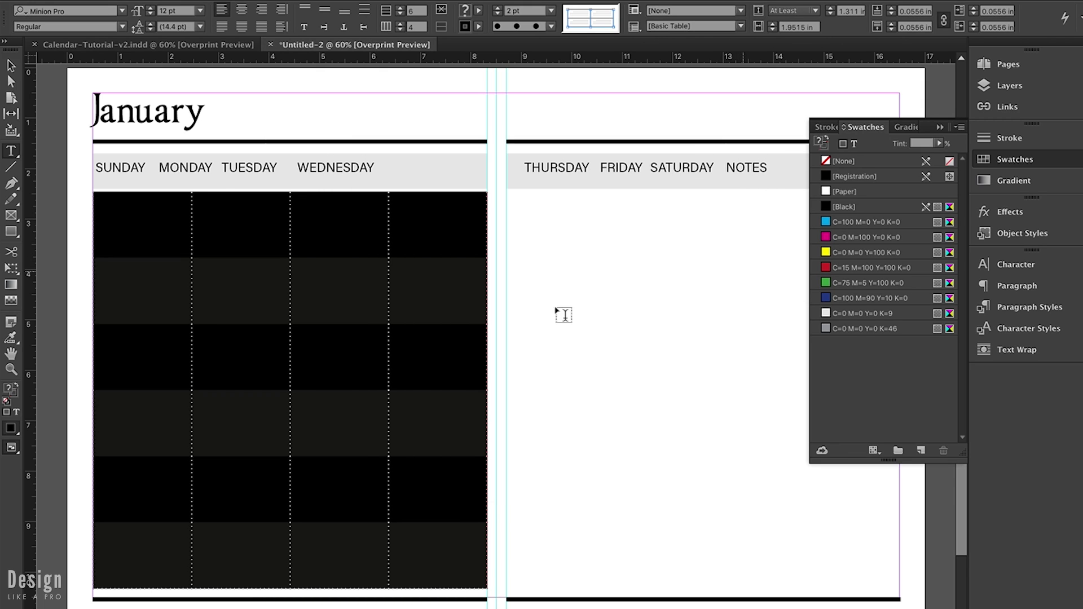
Step: Deselect the table cells, put the swatches away, and select the table's text frame as an object
click(397, 291)
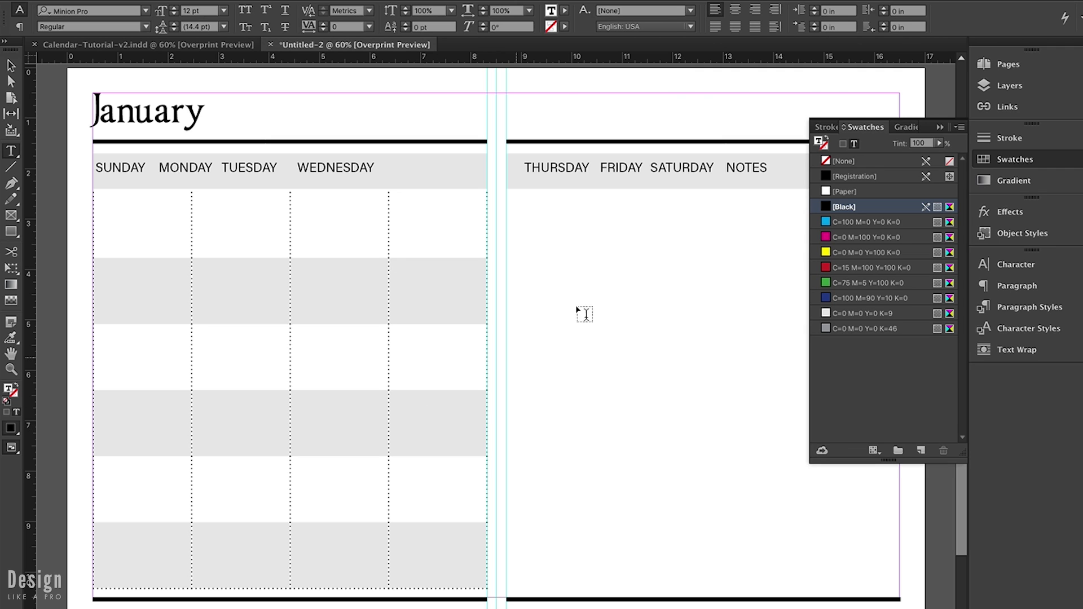
click(940, 127)
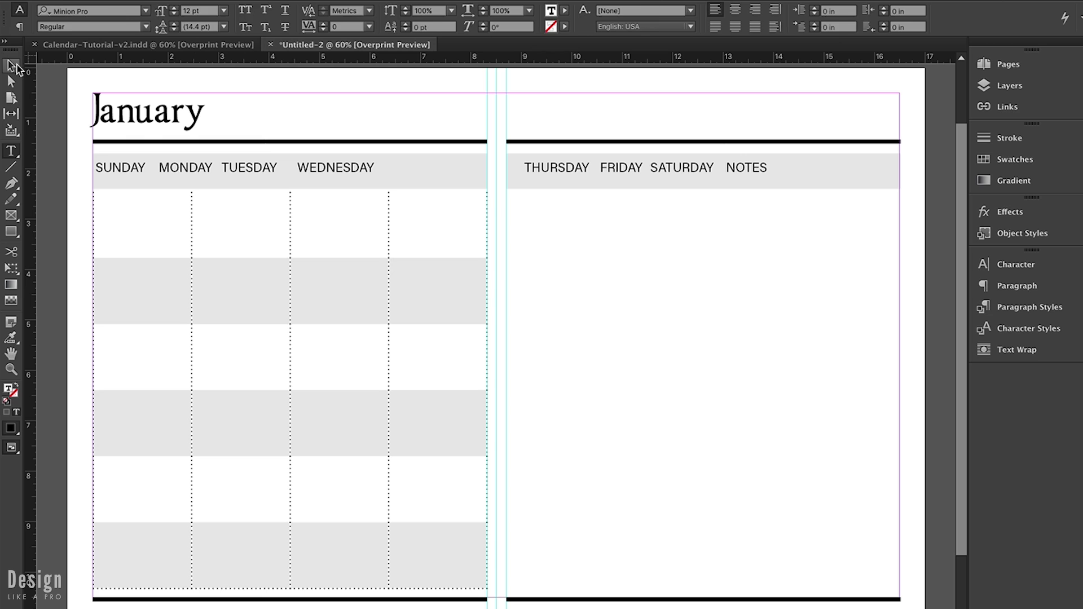
click(10, 66)
click(530, 263)
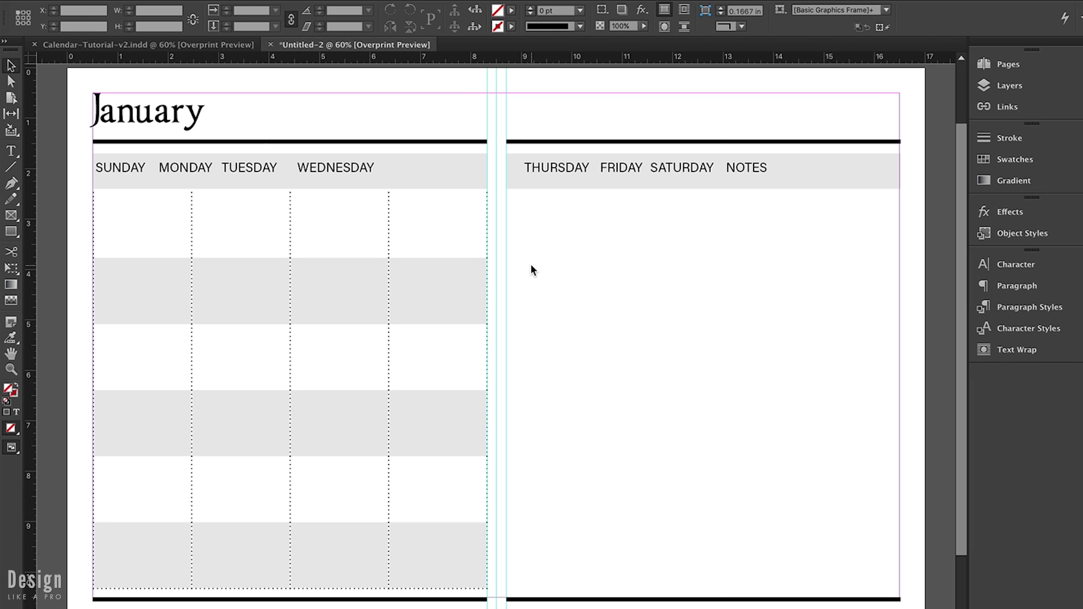
click(474, 277)
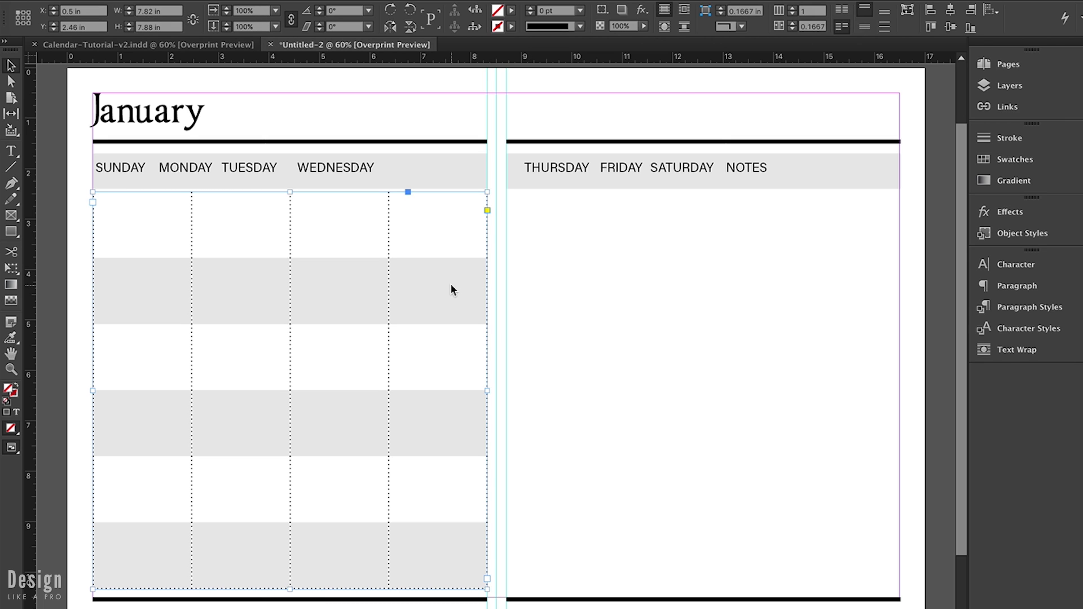
Step: Duplicate the table frame horizontally onto the right-hand page, filling the space between its margins below the grey bar
drag(446, 280, 868, 284)
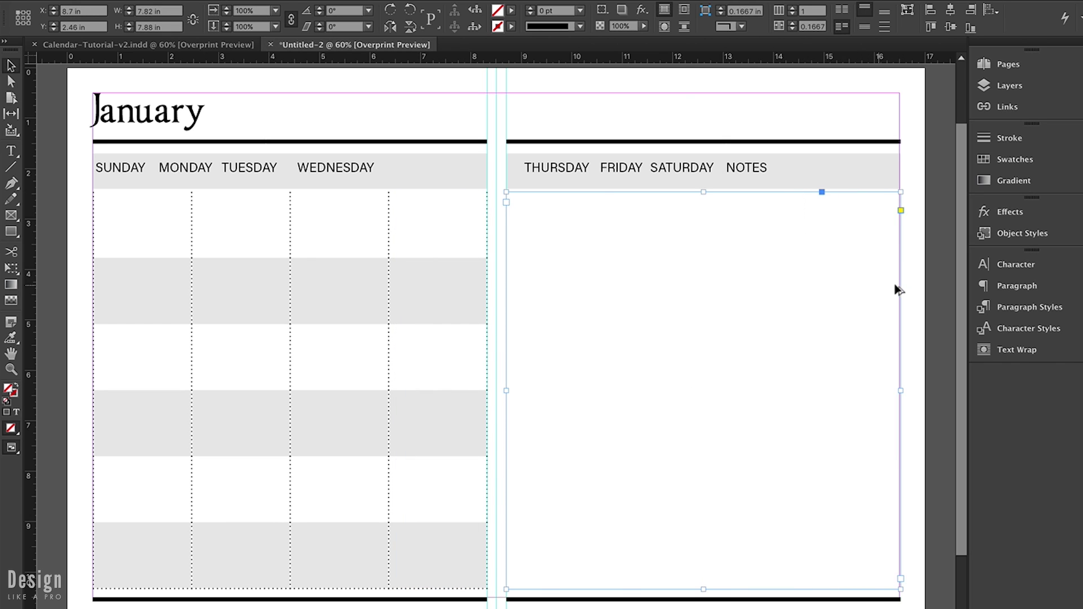
click(906, 284)
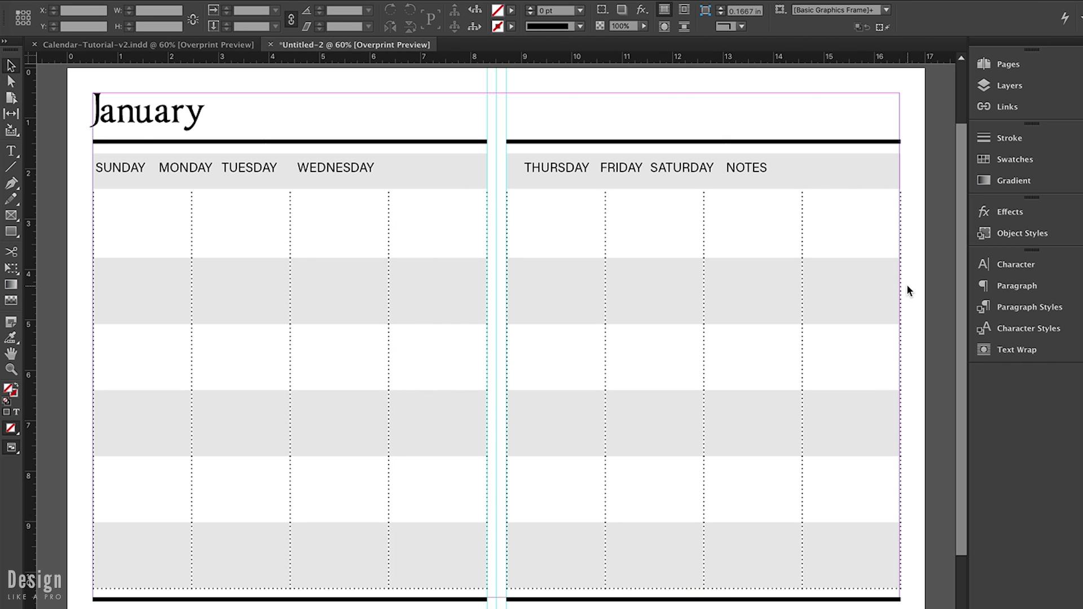
Step: Add tabs and spacing in the weekday line so MONDAY, TUESDAY and WEDNESDAY each sit above their own table column
click(774, 171)
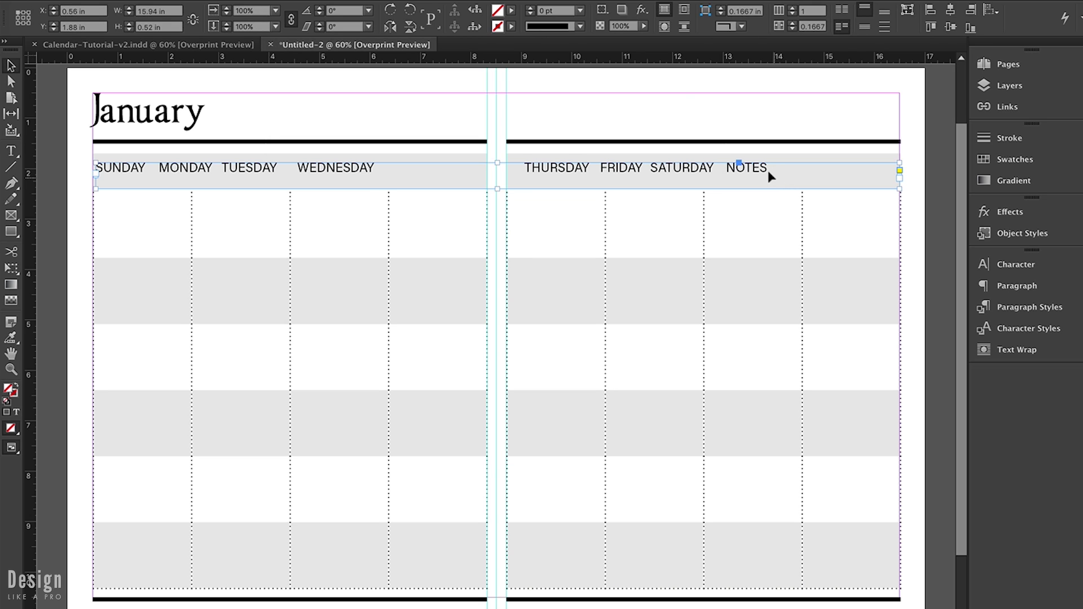
double_click(767, 170)
click(151, 169)
key(Tab)
key(Tab)
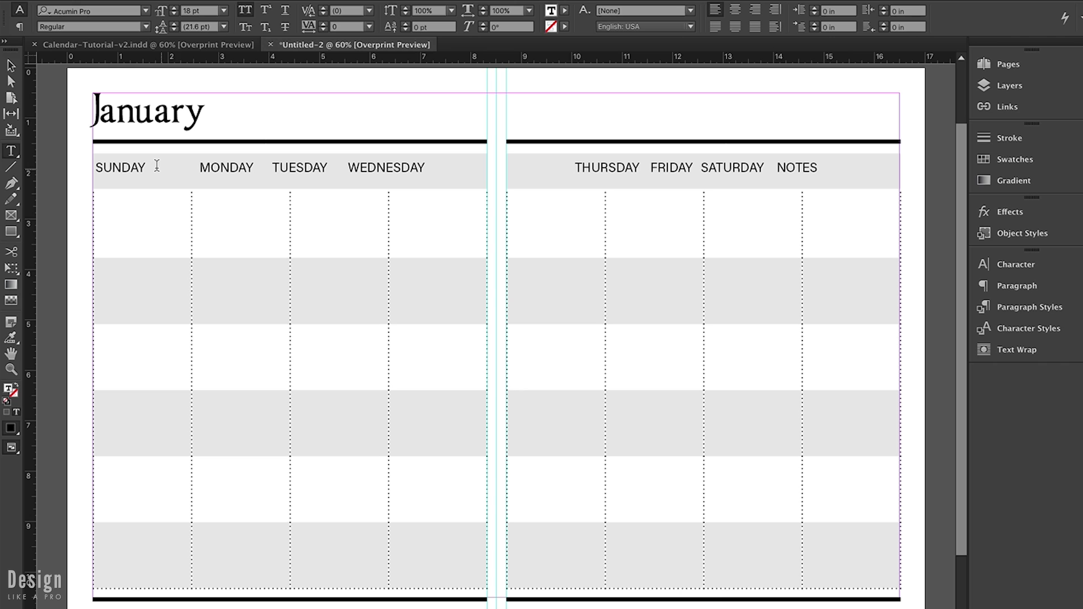
click(271, 168)
key(Tab)
key(Tab)
key(BackSpace)
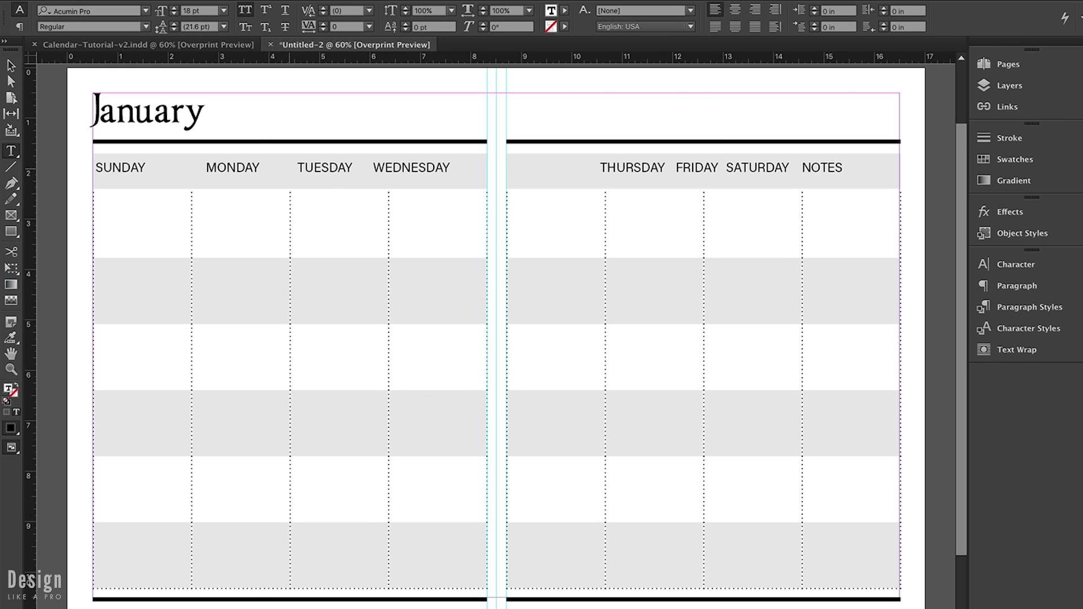
click(373, 167)
key(Tab)
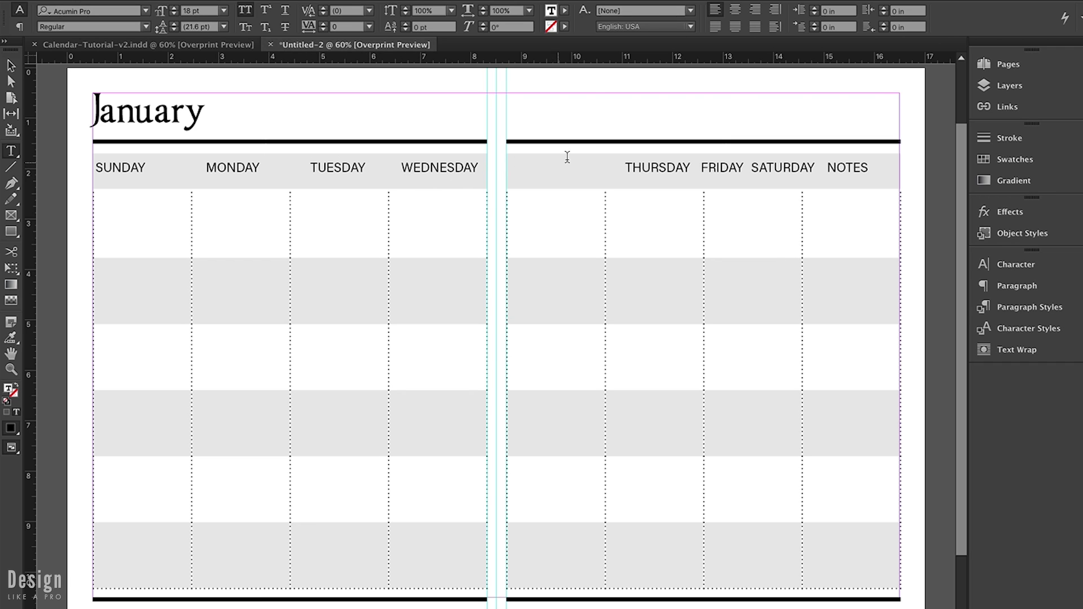
Step: Remove the surplus spacing before THURSDAY and space FRIDAY, SATURDAY and NOTES over their columns on the right page
drag(623, 165, 511, 160)
key(BackSpace)
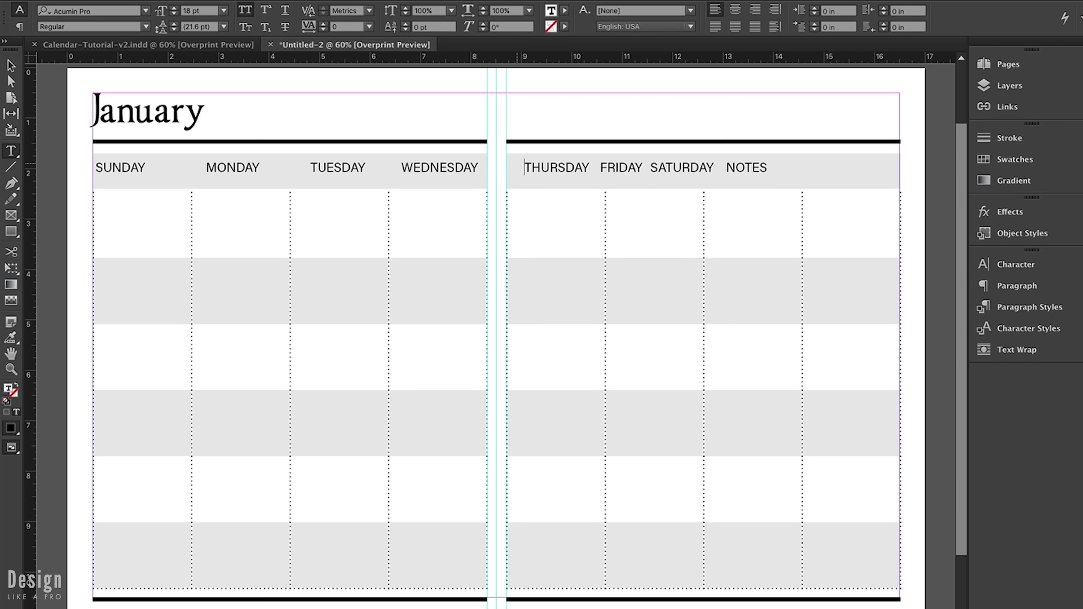
key(BackSpace)
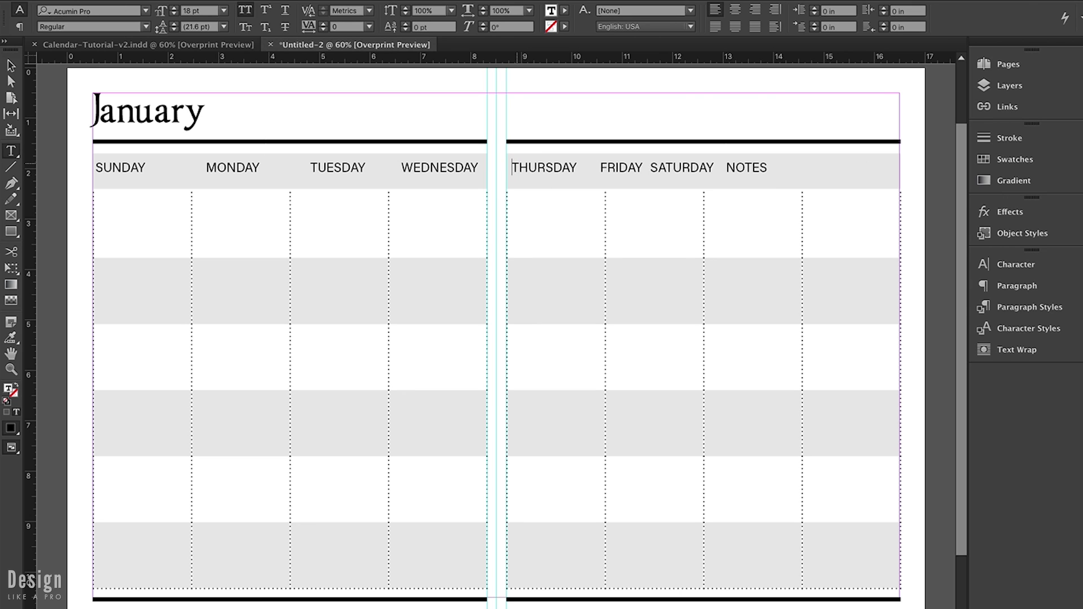
click(597, 162)
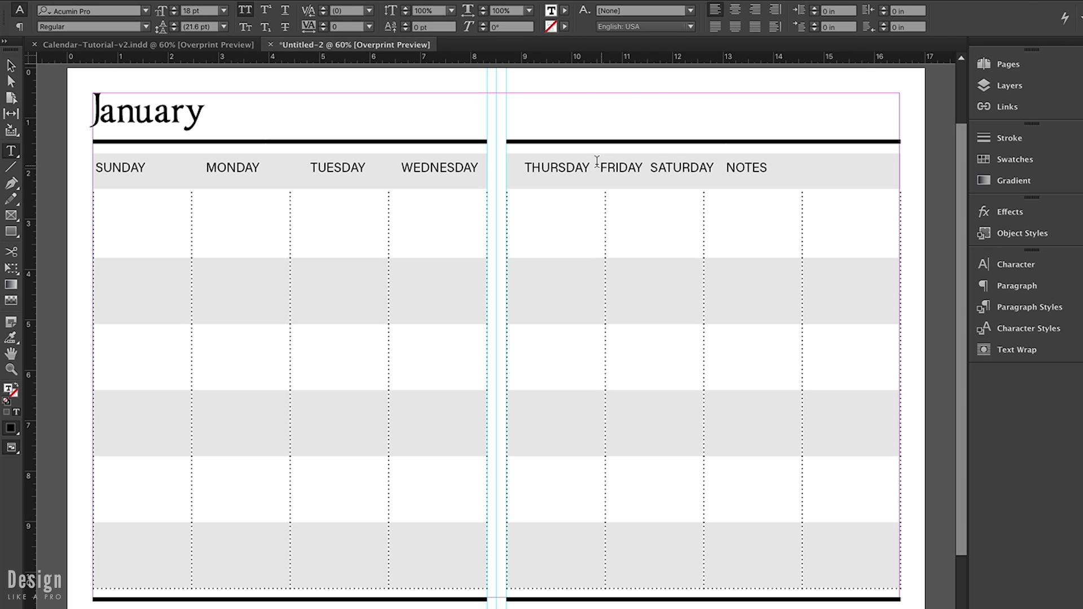
key(Tab)
click(673, 165)
key(Tab)
key(BackSpace)
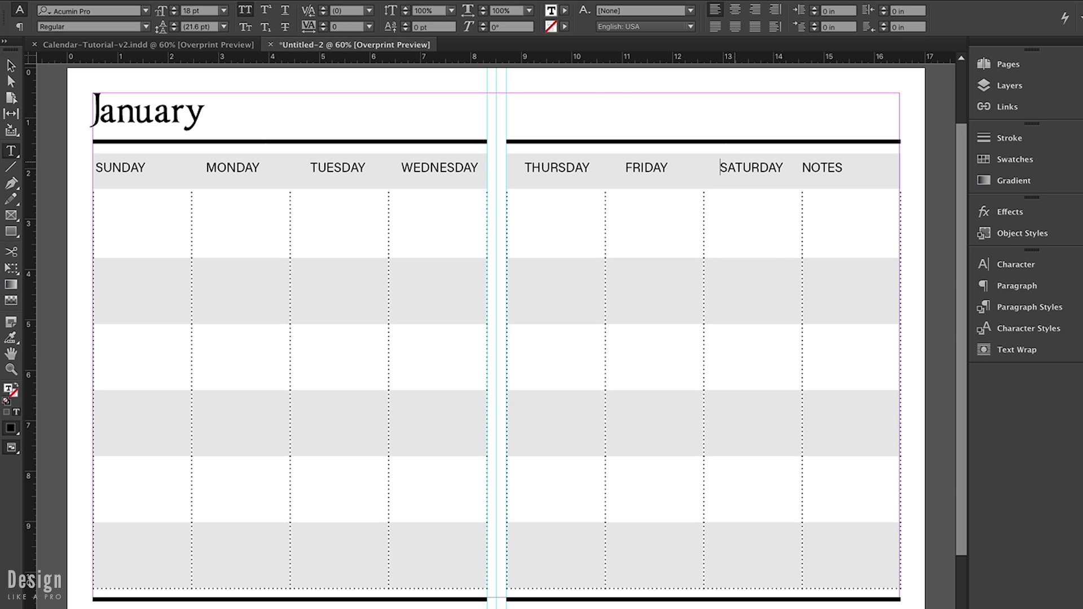
click(801, 166)
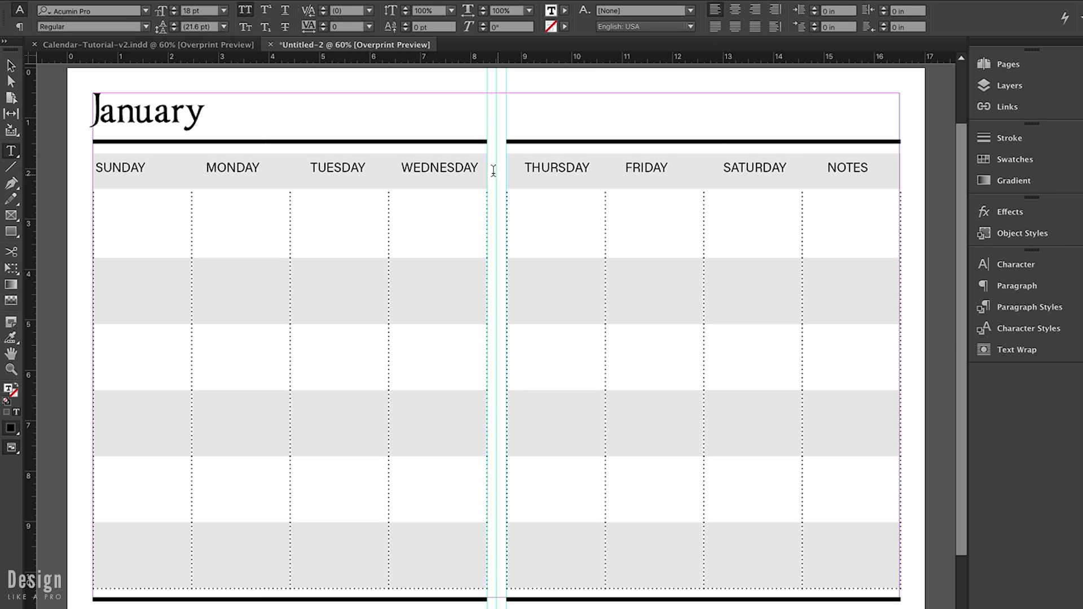
Step: Fine-tune the spacing before SUNDAY, MONDAY and FRIDAY to centre them over their columns
click(92, 166)
drag(225, 167, 207, 164)
key(BackSpace)
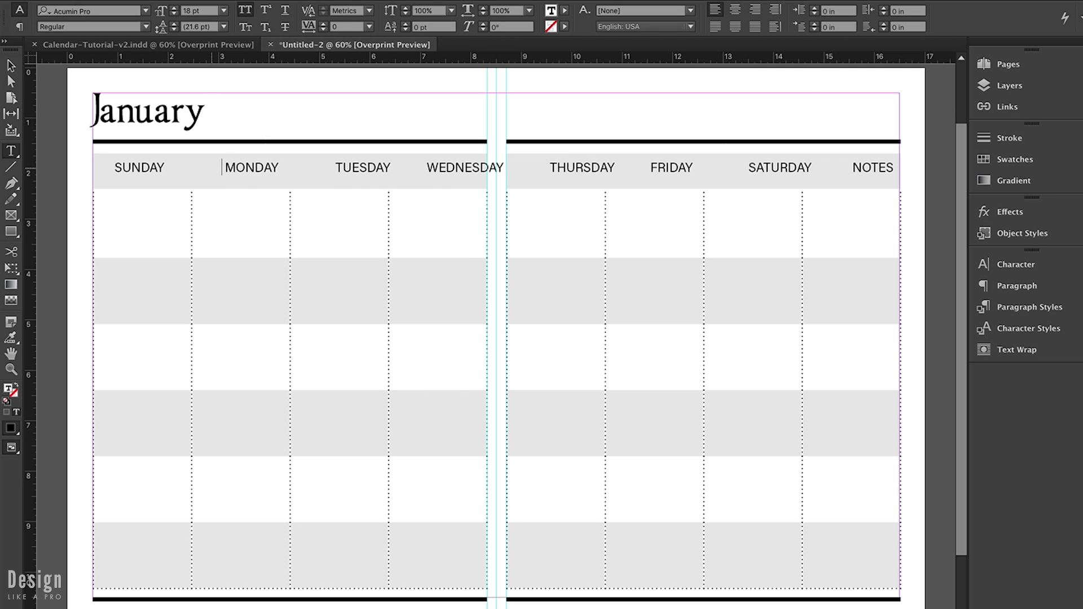
key(BackSpace)
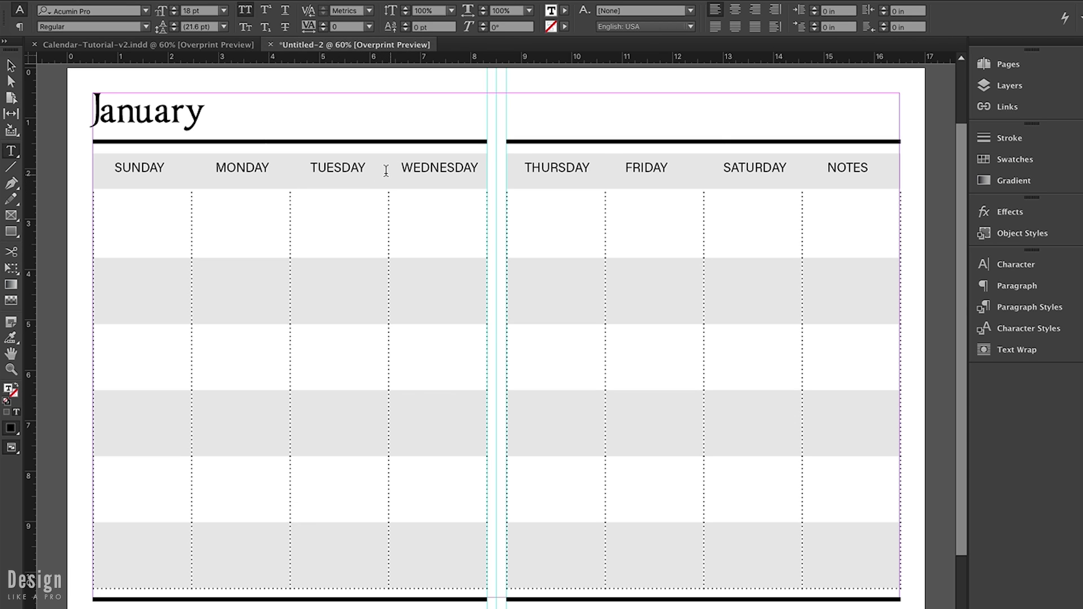
click(617, 168)
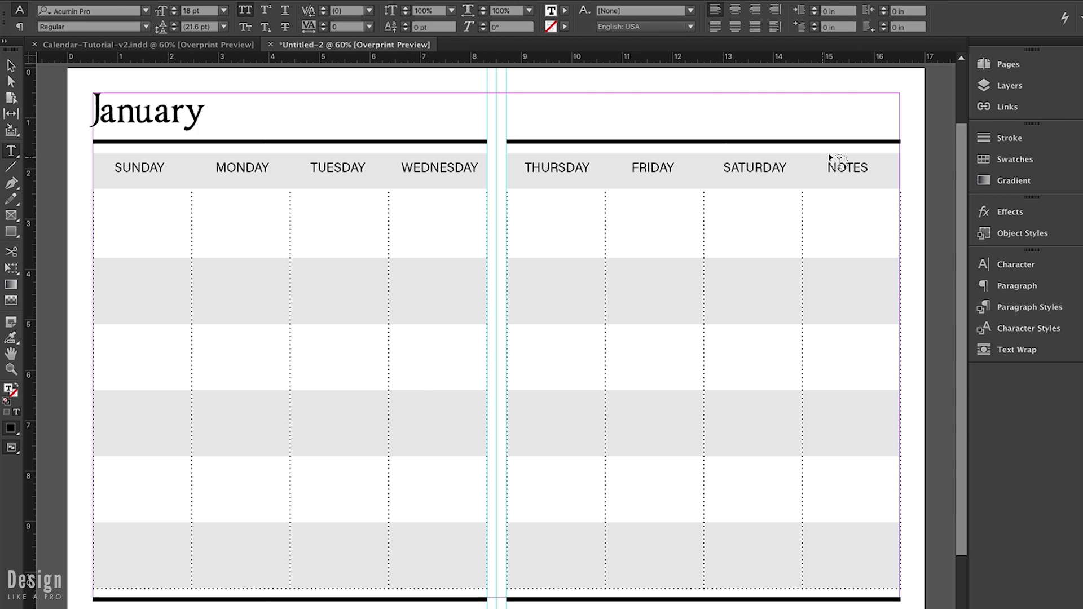
Step: Set the whole weekday line, from SUNDAY through NOTES, in Acumin Pro Bold
drag(869, 168, 99, 164)
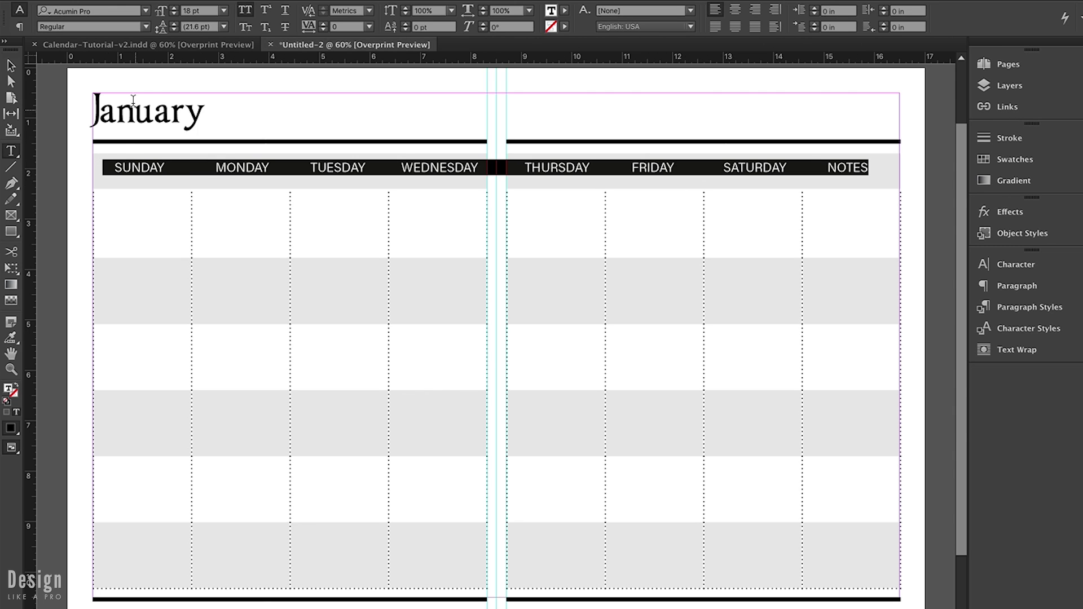
click(146, 27)
click(134, 69)
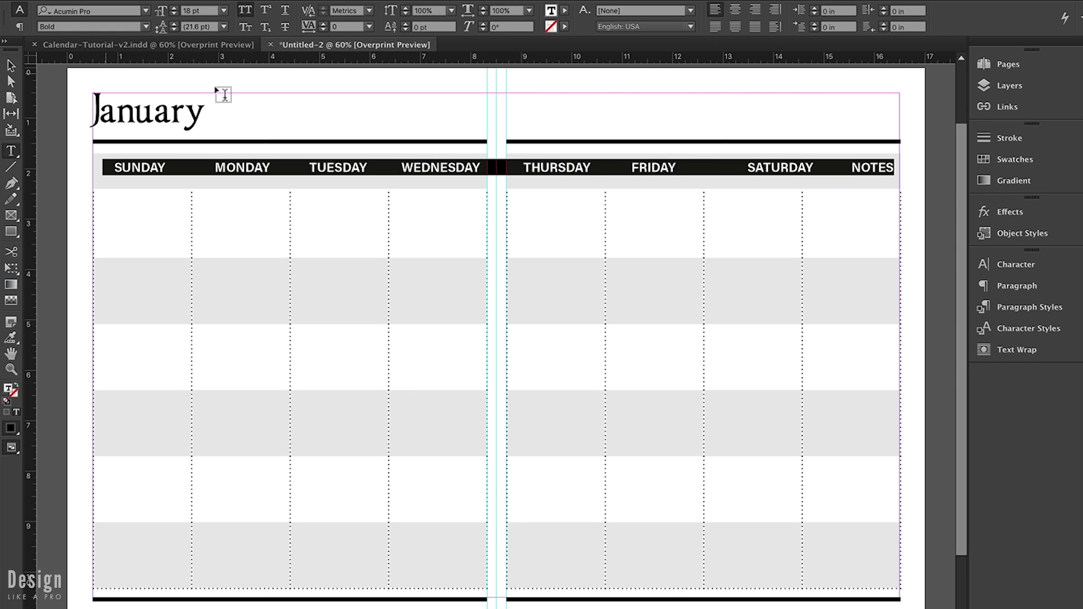
Step: Delete the surplus spacing before SATURDAY and NOTES and re-centre both words over their columns
click(845, 166)
key(BackSpace)
key(BackSpace)
key(BackSpace)
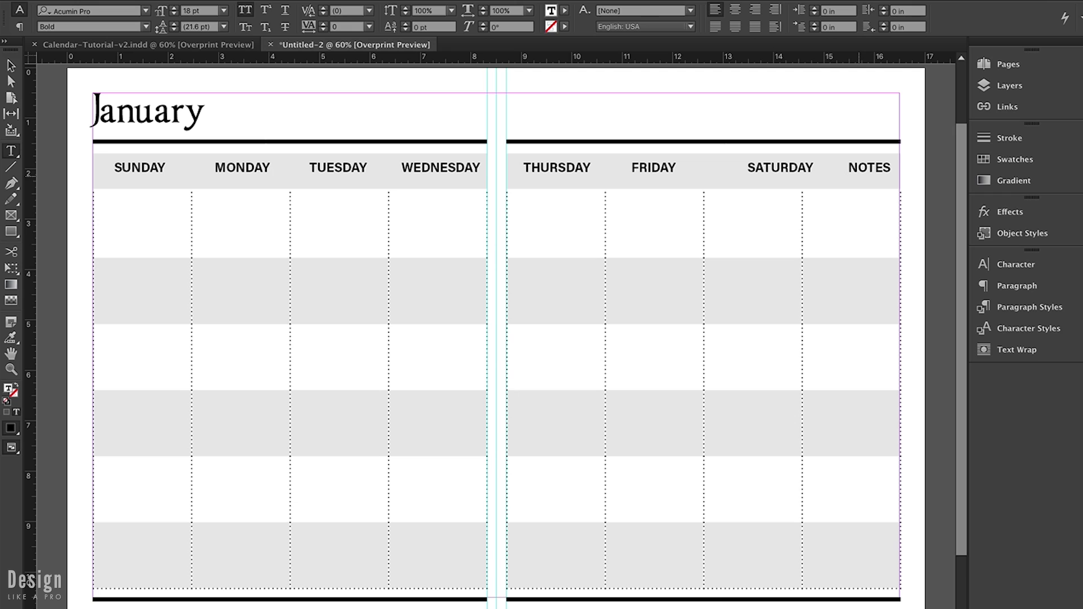
click(745, 167)
key(BackSpace)
key(BackSpace)
key(BackSpace)
key(BackSpace)
key(BackSpace)
key(BackSpace)
key(BackSpace)
key(BackSpace)
key(BackSpace)
key(BackSpace)
key(BackSpace)
key(BackSpace)
key(BackSpace)
key(BackSpace)
key(BackSpace)
key(BackSpace)
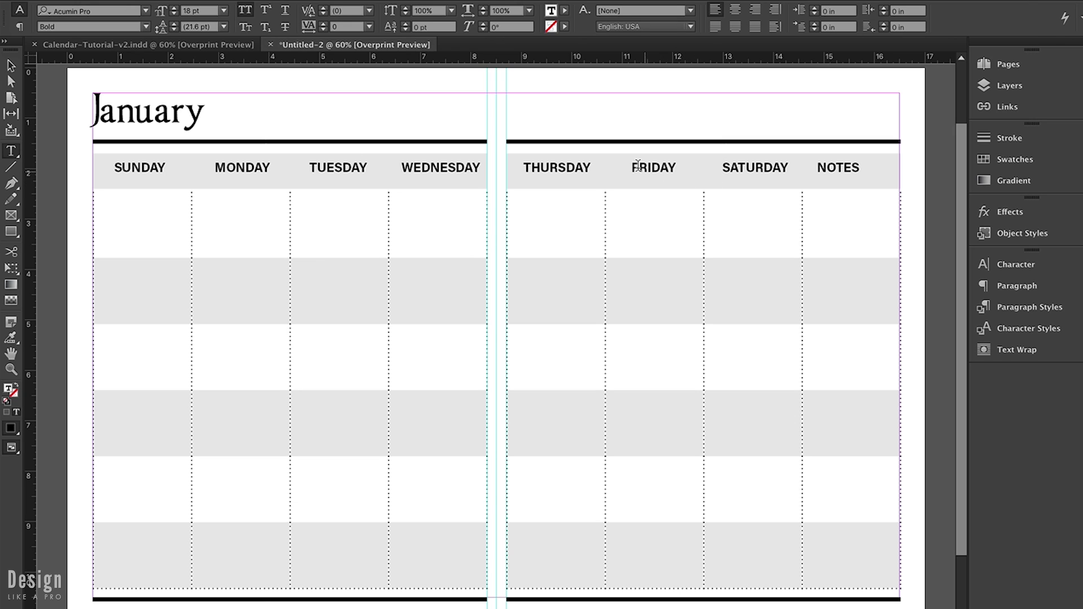
click(814, 168)
Step: Raise the lower edges of both grey weekday bars, making each about 0.5 in high
click(219, 156)
mouse_move(290, 188)
mouse_down()
mouse_move(274, 180)
mouse_move(288, 179)
mouse_up()
click(510, 162)
mouse_move(703, 189)
mouse_down()
mouse_move(692, 181)
mouse_move(703, 178)
mouse_up()
click(914, 193)
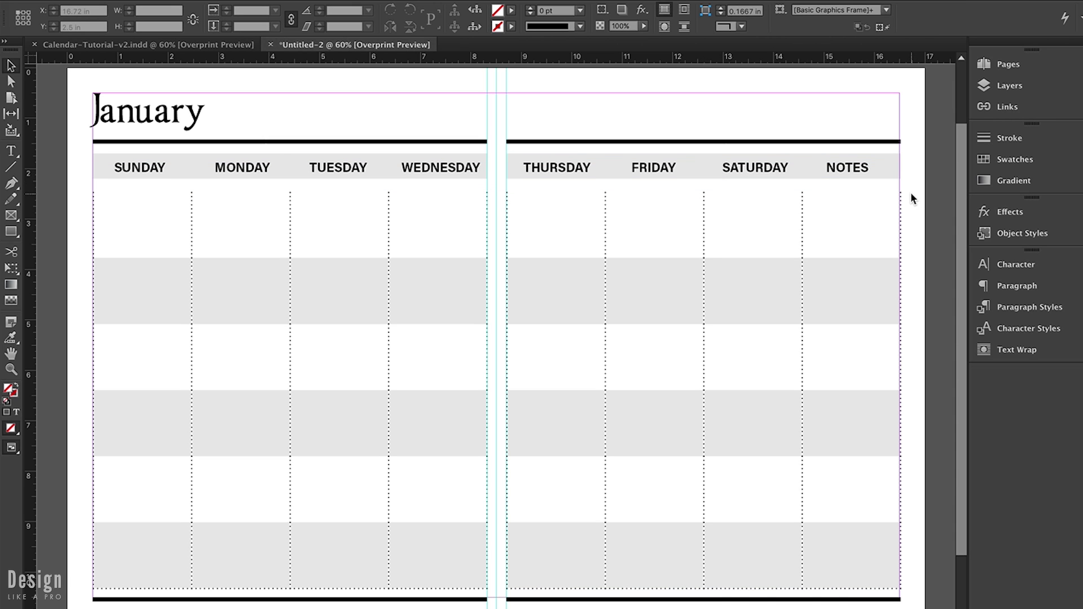
Step: Check the spread in preview, then extend both grey bars upward to a height of 0.575 in
key(w)
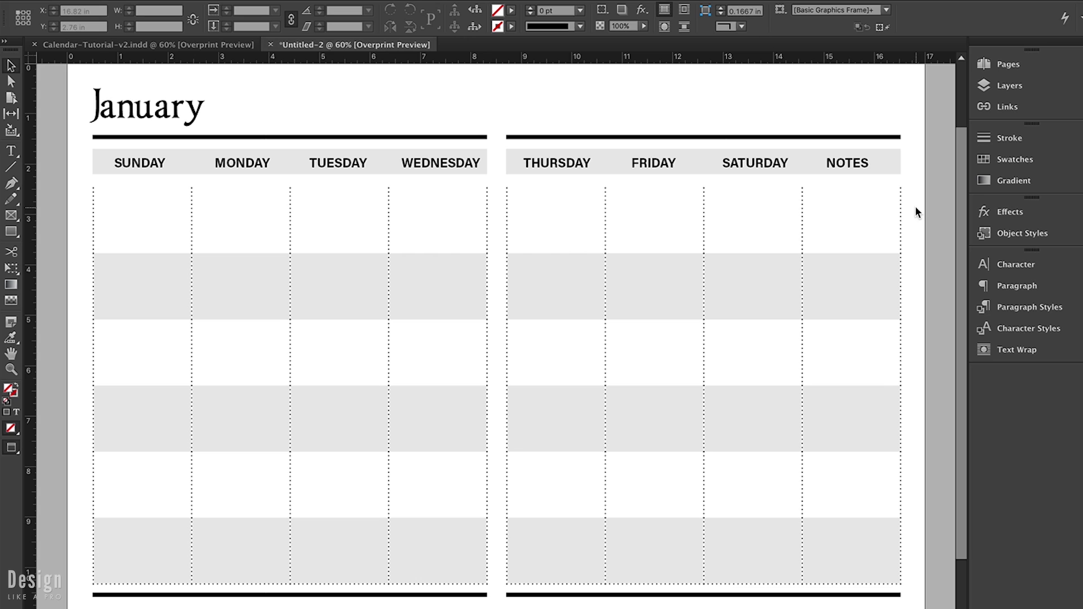
key(w)
click(791, 160)
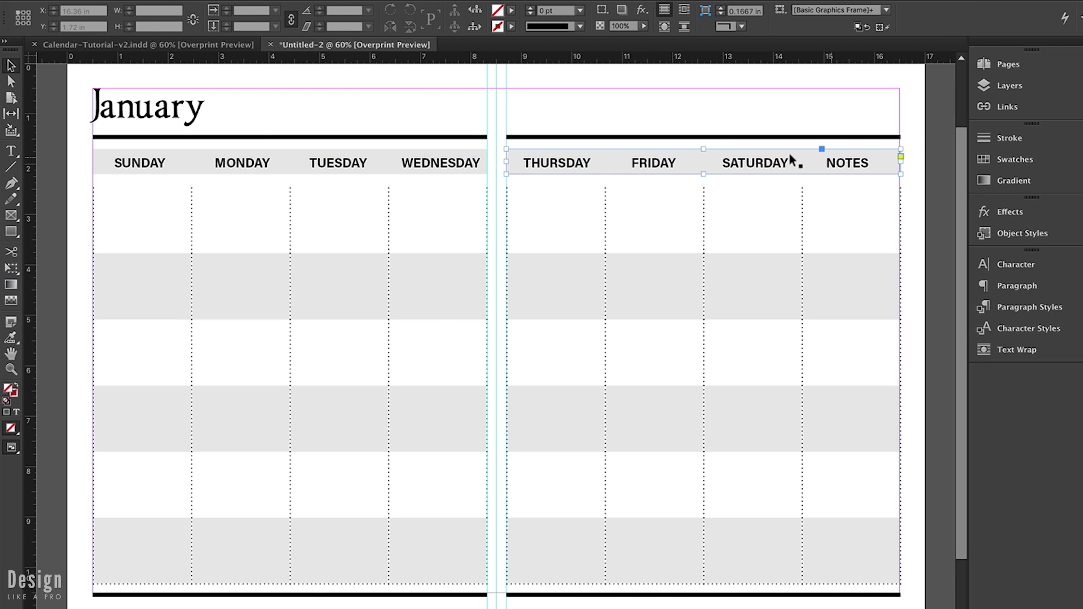
shift+click(359, 160)
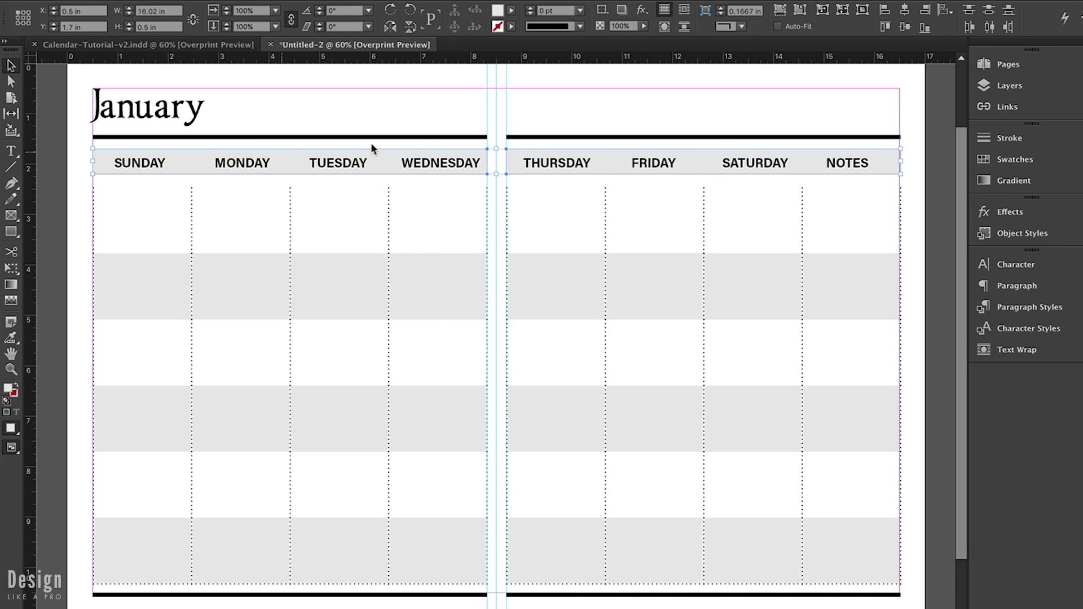
drag(496, 149, 496, 145)
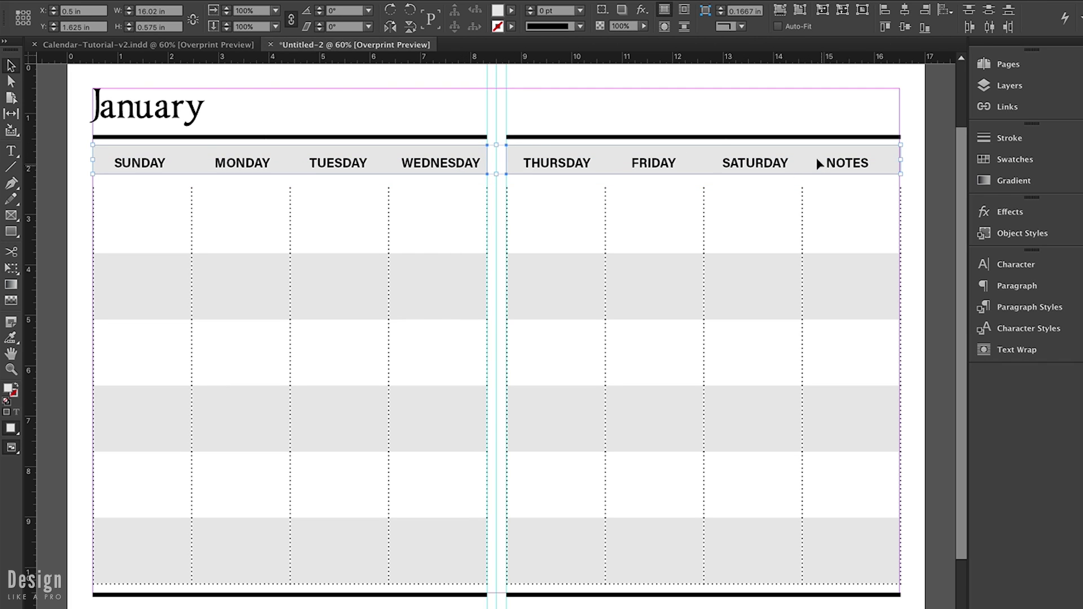
Step: Nudge the weekday text frame upward to centre the names vertically in the grey bars, then deselect it
click(861, 165)
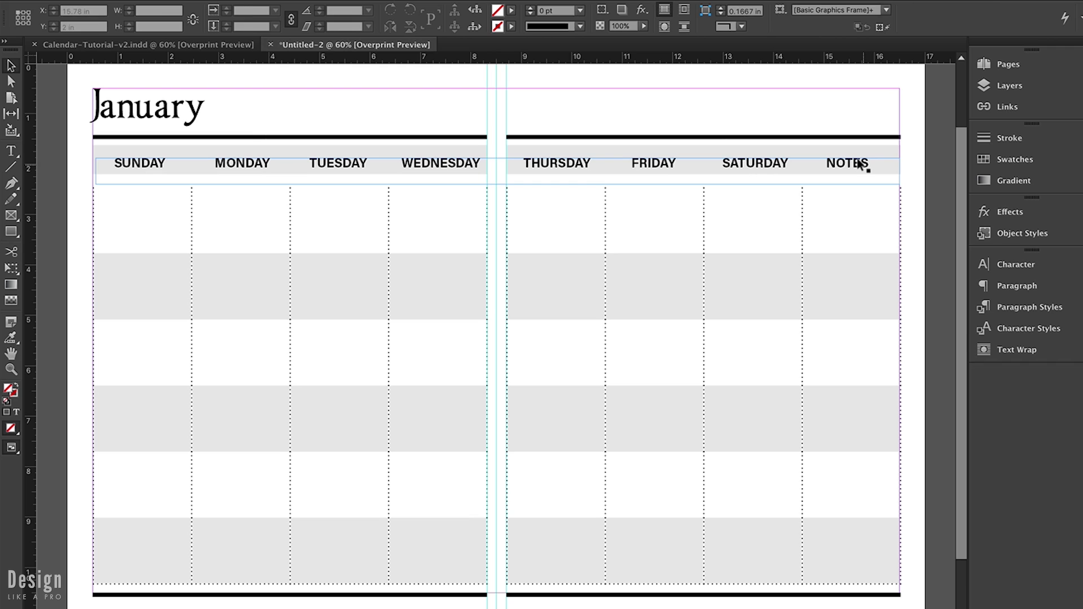
key(Up)
key(Up)
key(Up)
key(Up)
key(Up)
key(Up)
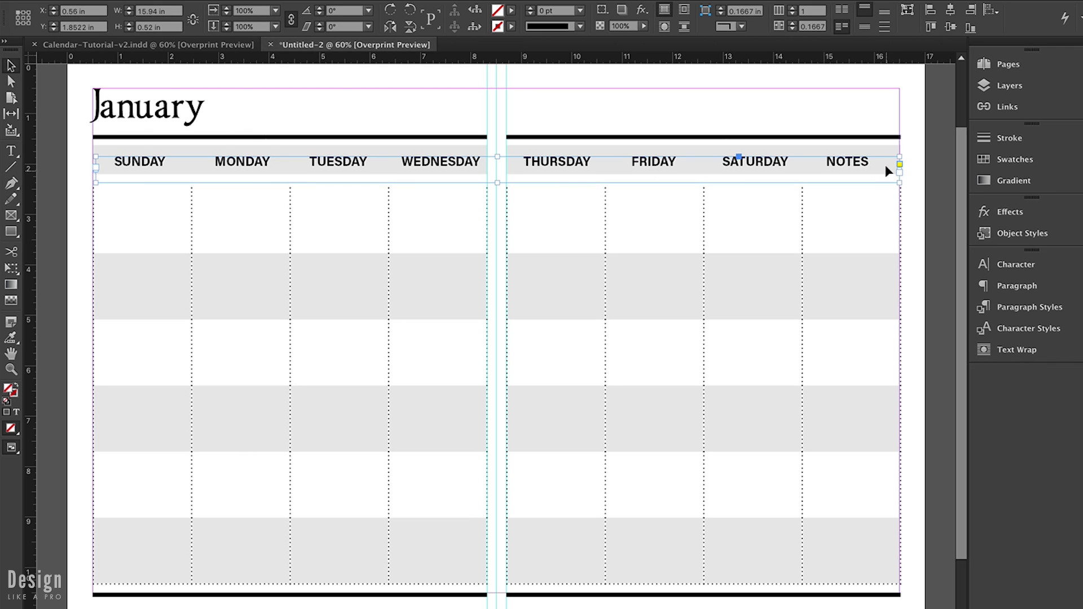
click(920, 199)
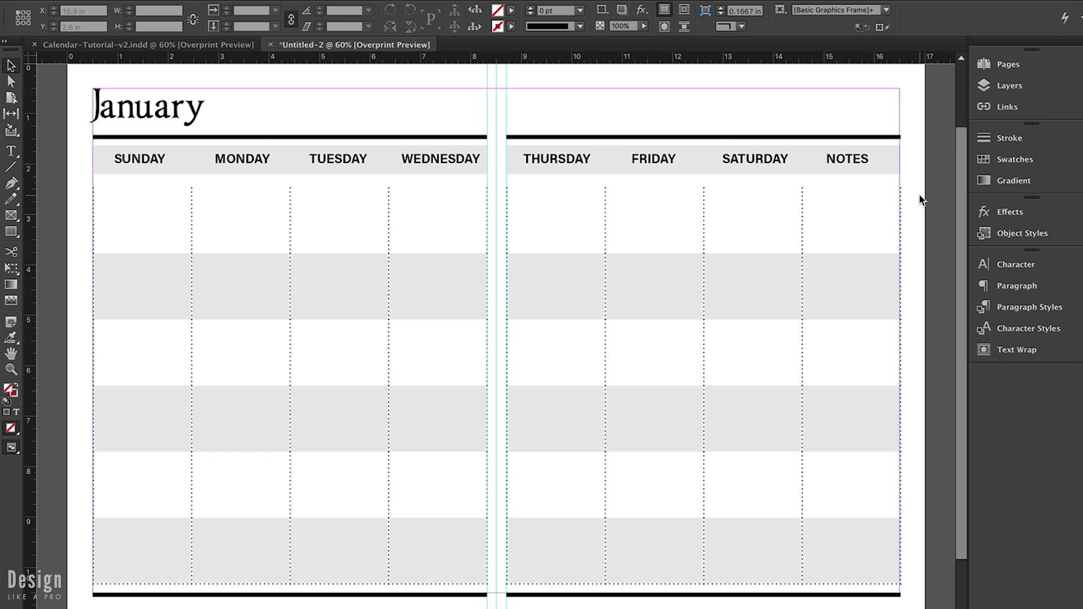
Step: Change the font of the word NOTES to Imperator
double_click(866, 163)
double_click(852, 162)
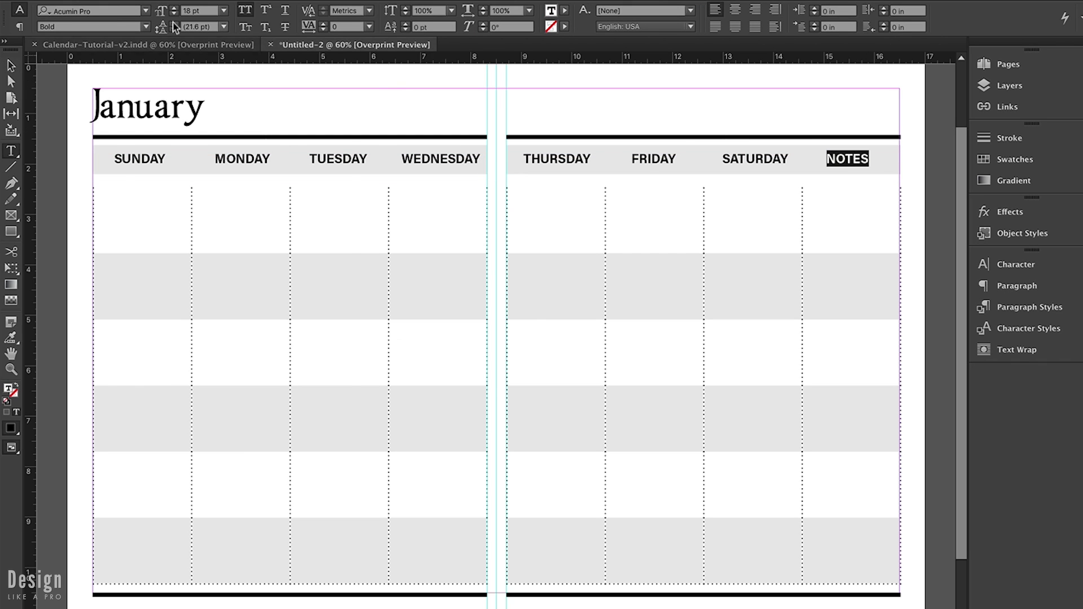
click(145, 10)
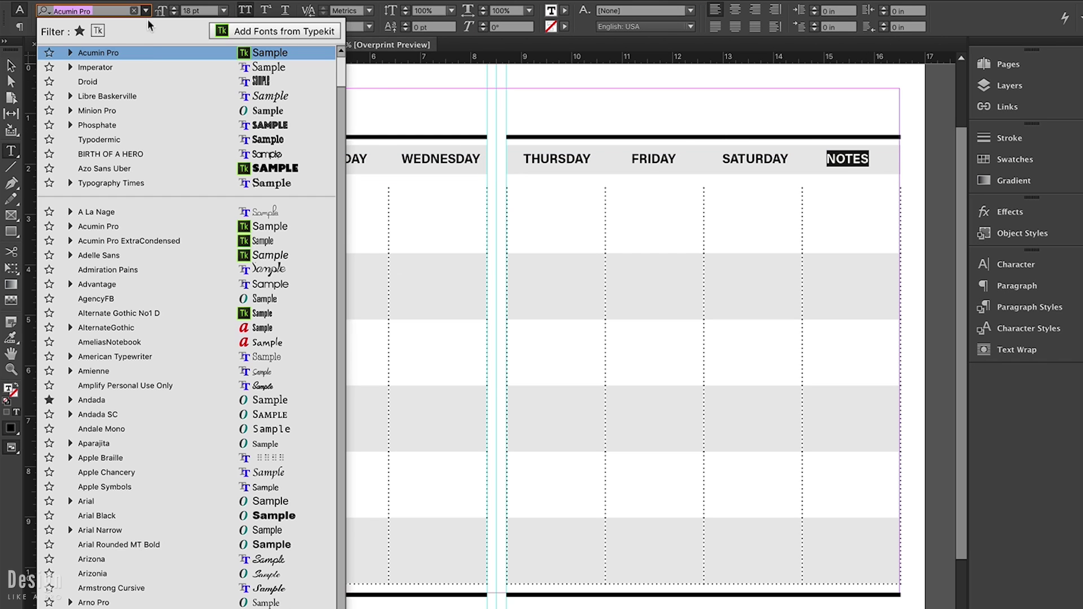
click(150, 66)
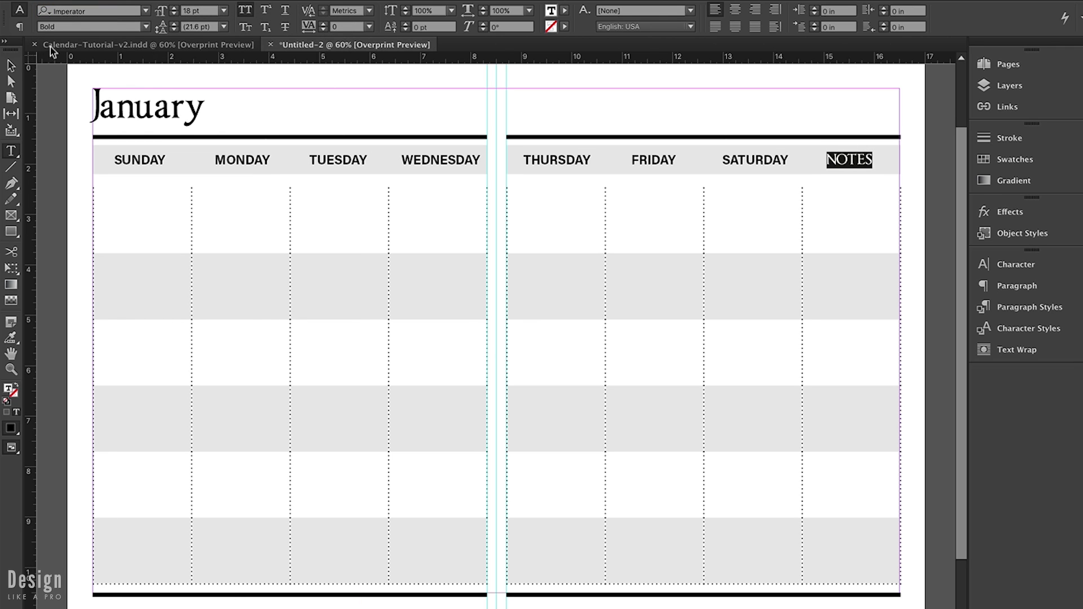
click(11, 66)
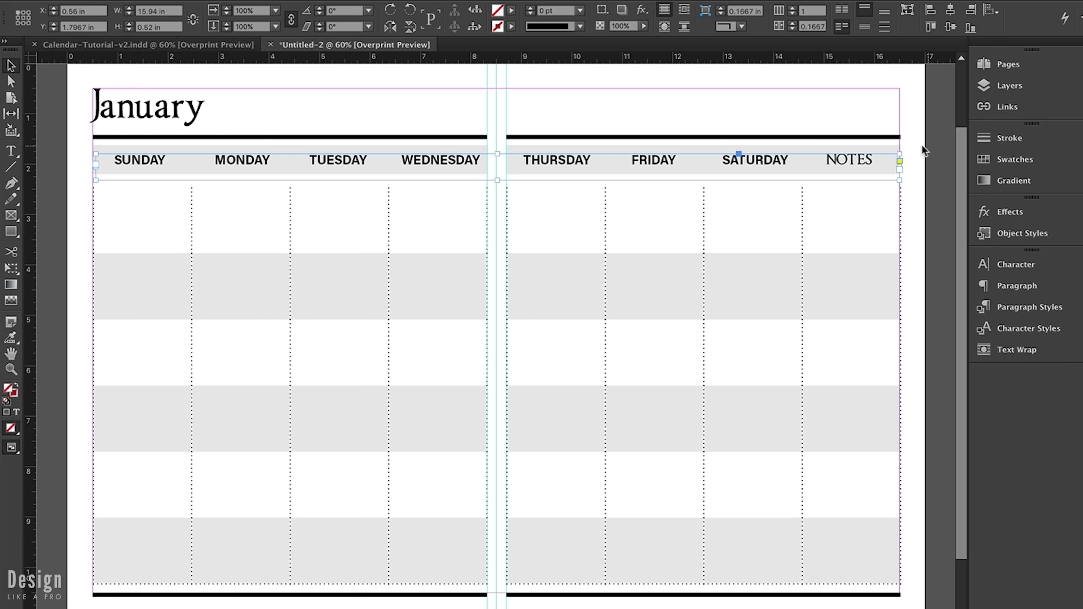
Step: Shorten the right page's grey bar so it ends at the SATURDAY column, leaving NOTES without a background
click(896, 149)
drag(902, 162, 783, 163)
click(913, 174)
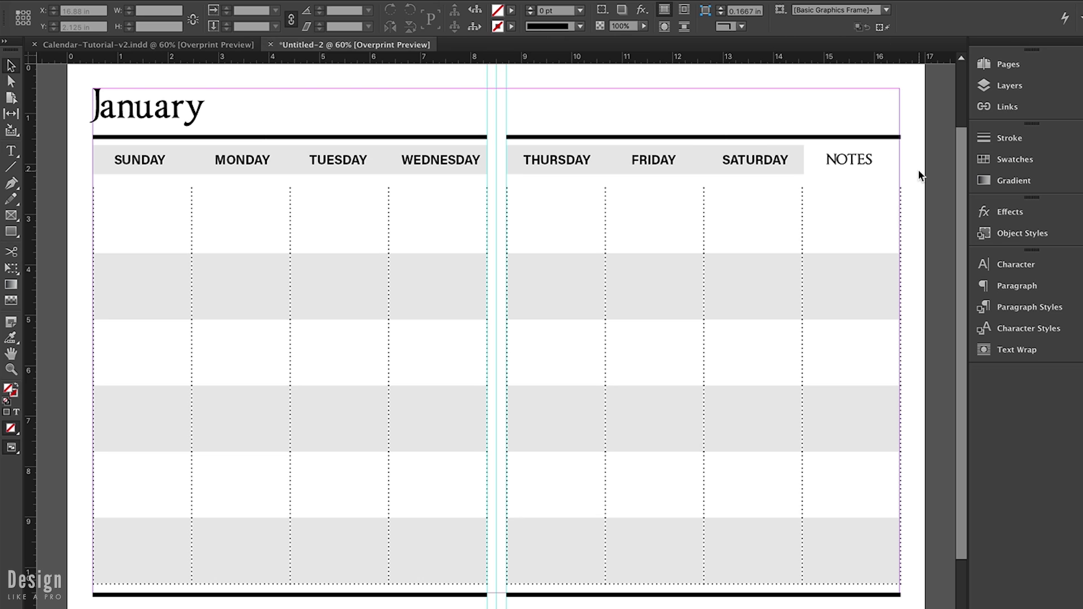
Step: Select all cells of the NOTES column and set only their right border stroke to 0 pt
scroll(918, 169, down, 2)
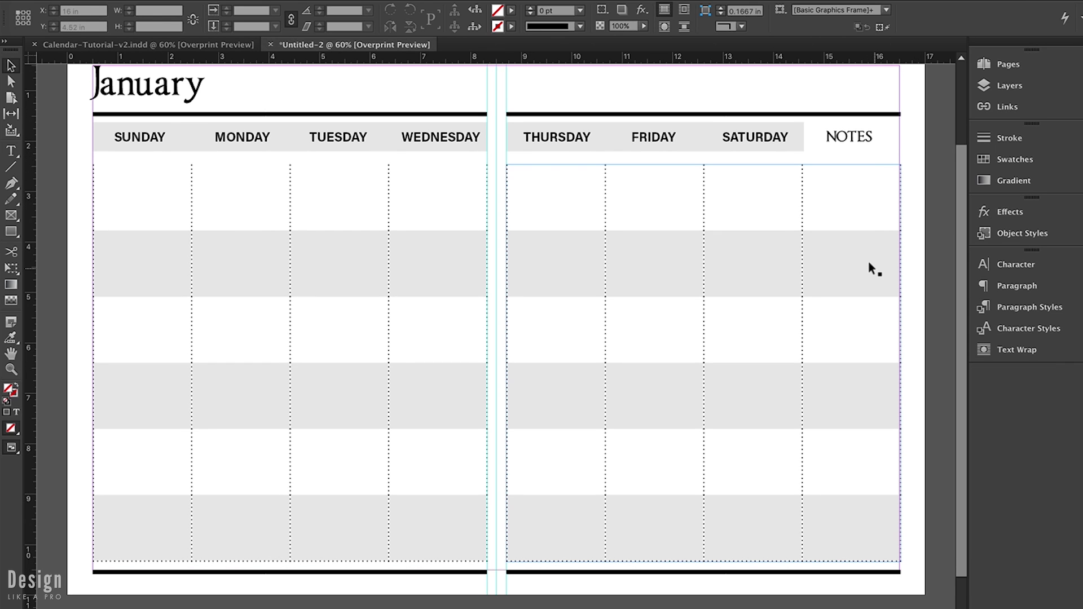
key(t)
drag(852, 186, 878, 520)
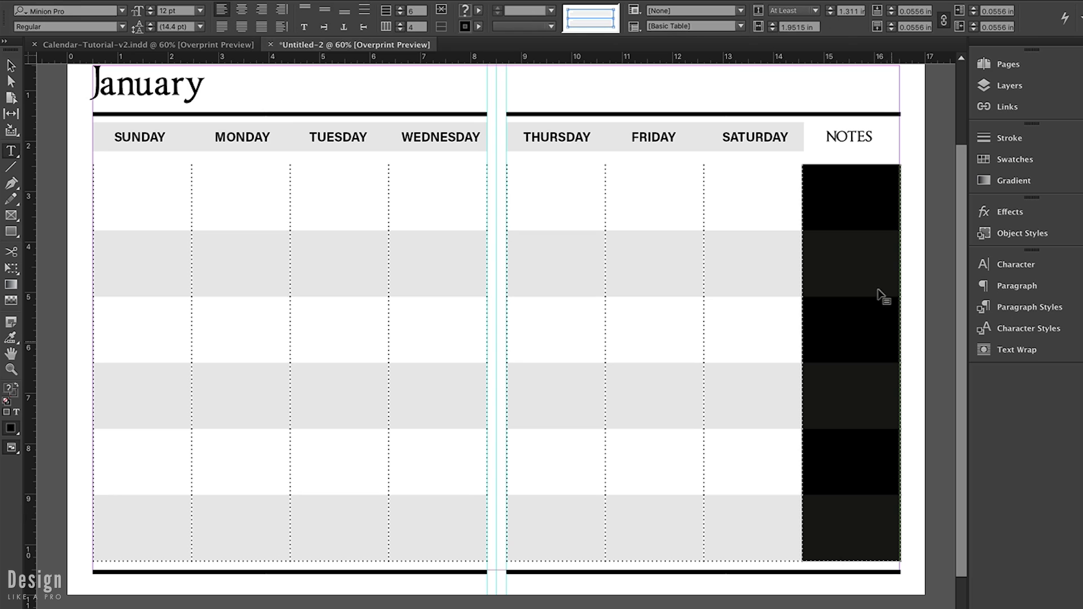
click(568, 12)
click(589, 10)
click(614, 16)
click(603, 19)
click(608, 26)
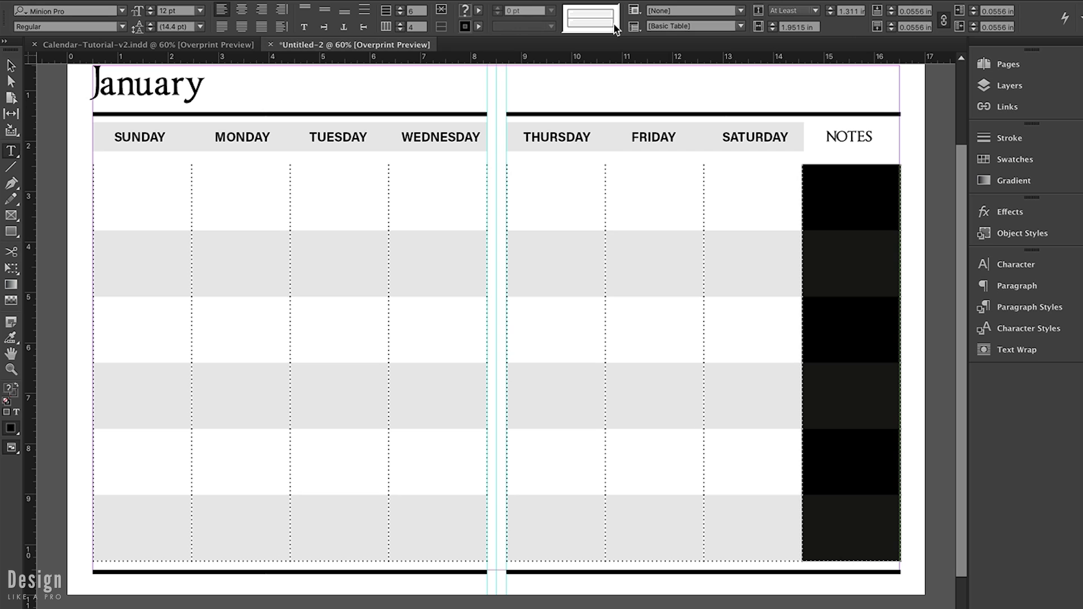
click(614, 24)
click(551, 11)
click(542, 21)
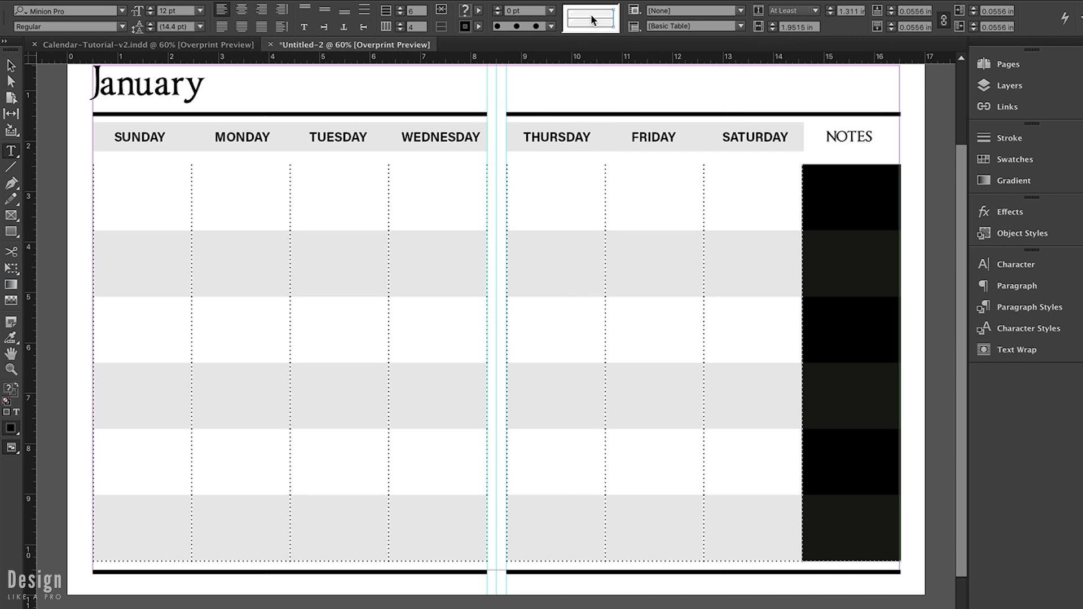
Step: Select the NOTES column cells and set only their bottom border stroke to 0 pt
click(846, 178)
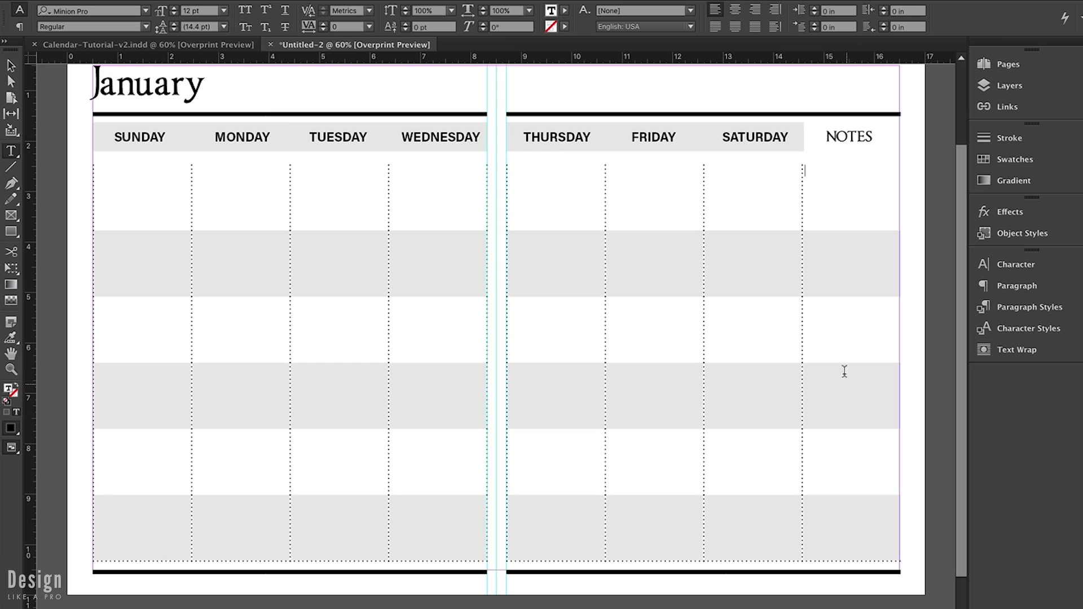
drag(852, 186, 883, 525)
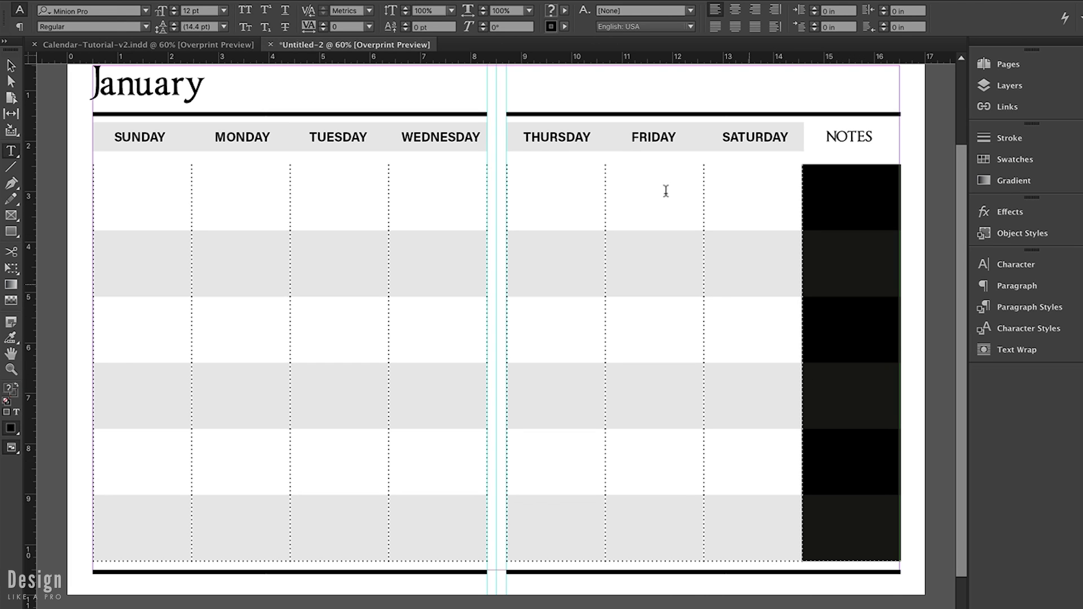
click(603, 27)
click(614, 18)
click(551, 11)
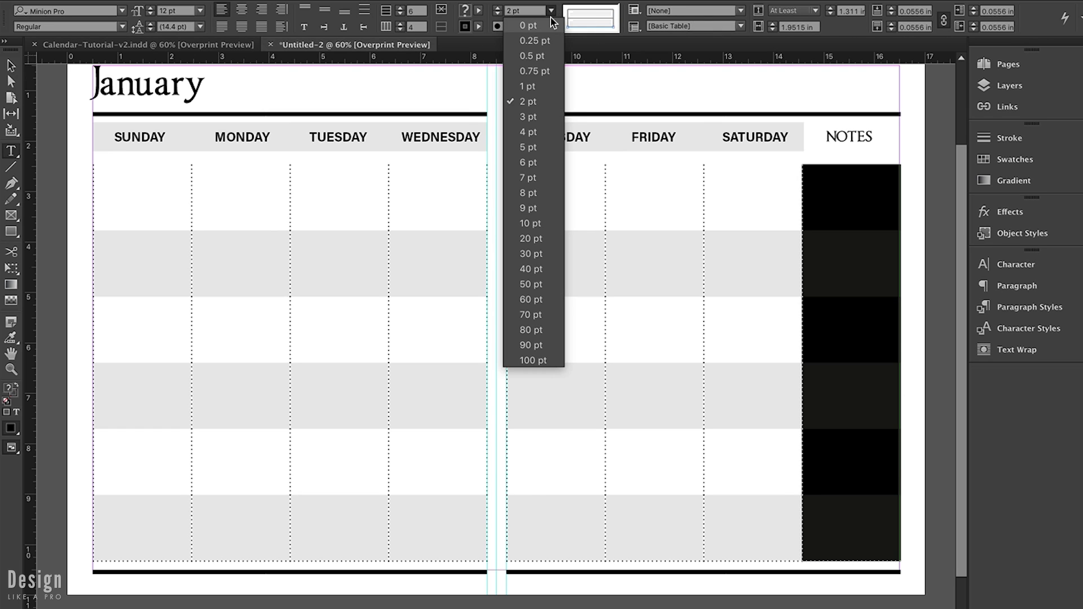
click(550, 18)
click(852, 397)
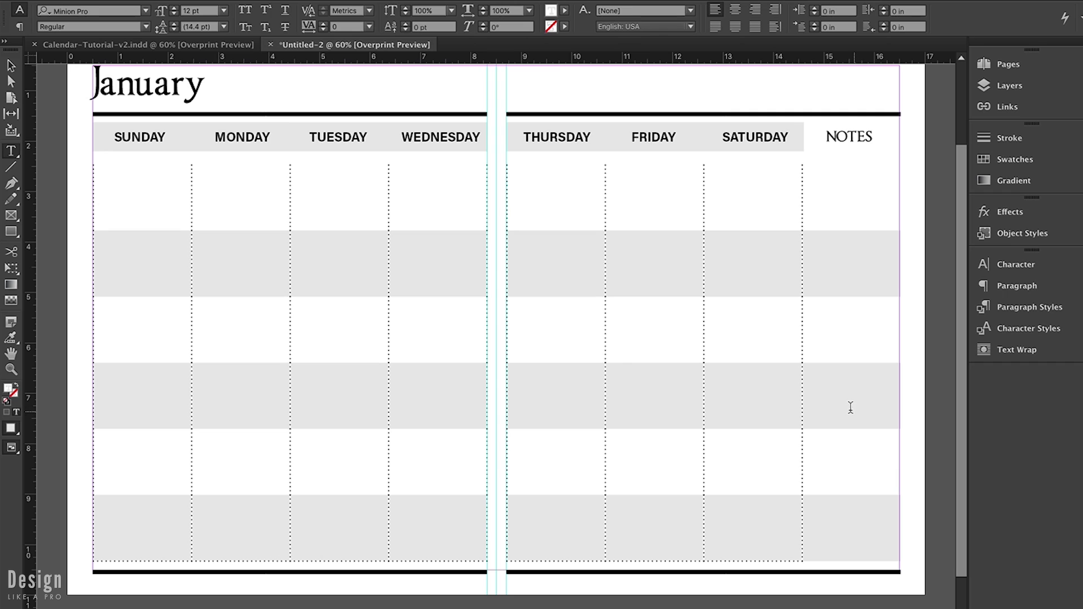
Step: Remove the alternating grey fill from all NOTES column cells by applying the [None] swatch
drag(848, 203, 890, 508)
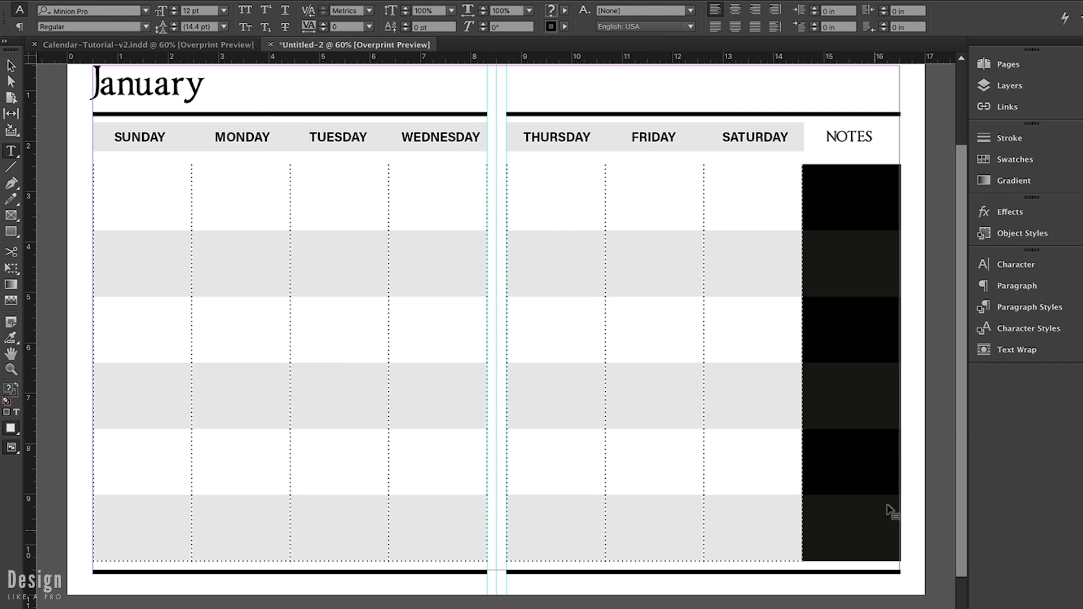
click(1058, 163)
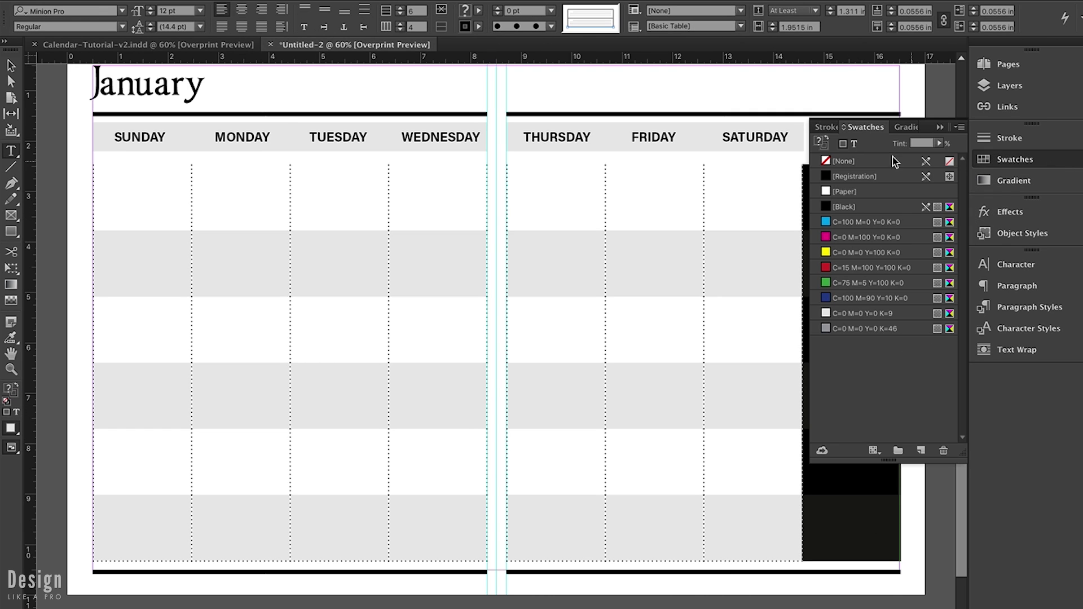
click(835, 159)
click(824, 147)
click(830, 161)
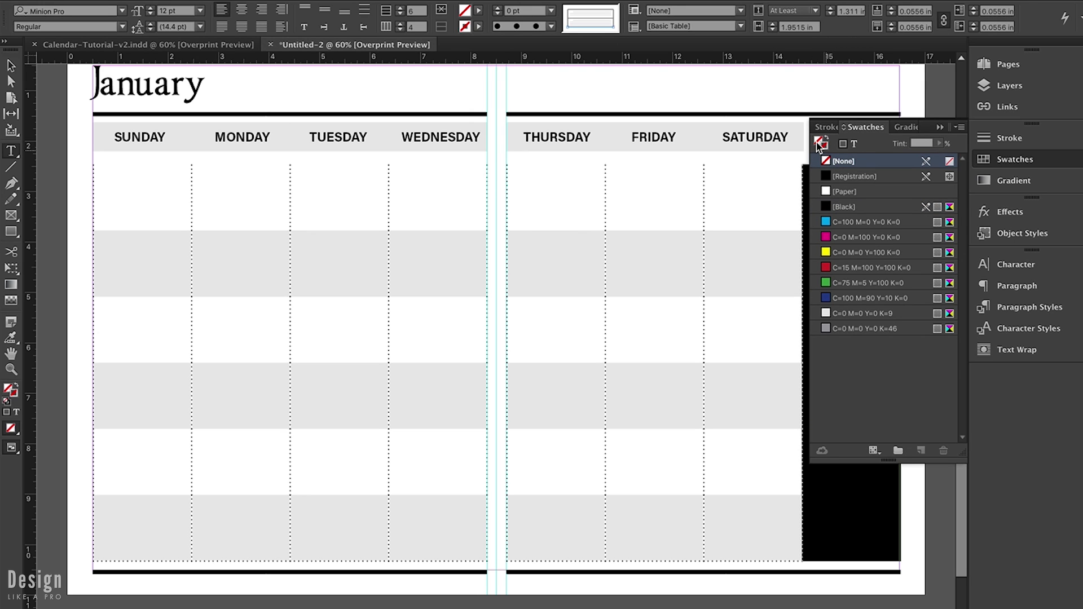
click(943, 131)
click(891, 220)
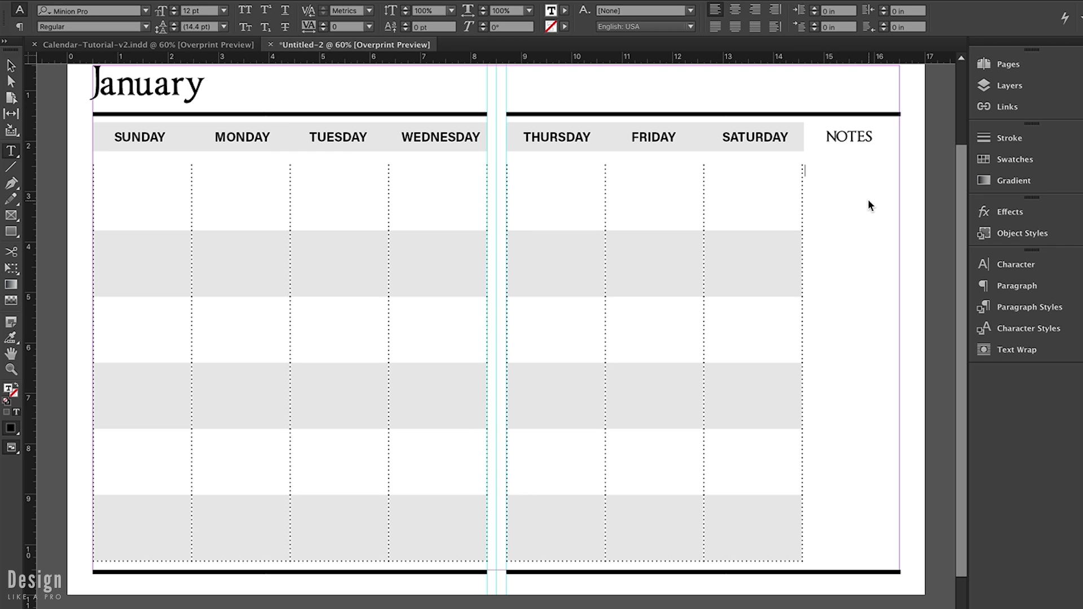
Step: Draw a horizontal line about 1.67 in long below the word NOTES and set its stroke weight to 0.5 pt
click(12, 167)
drag(812, 183, 892, 191)
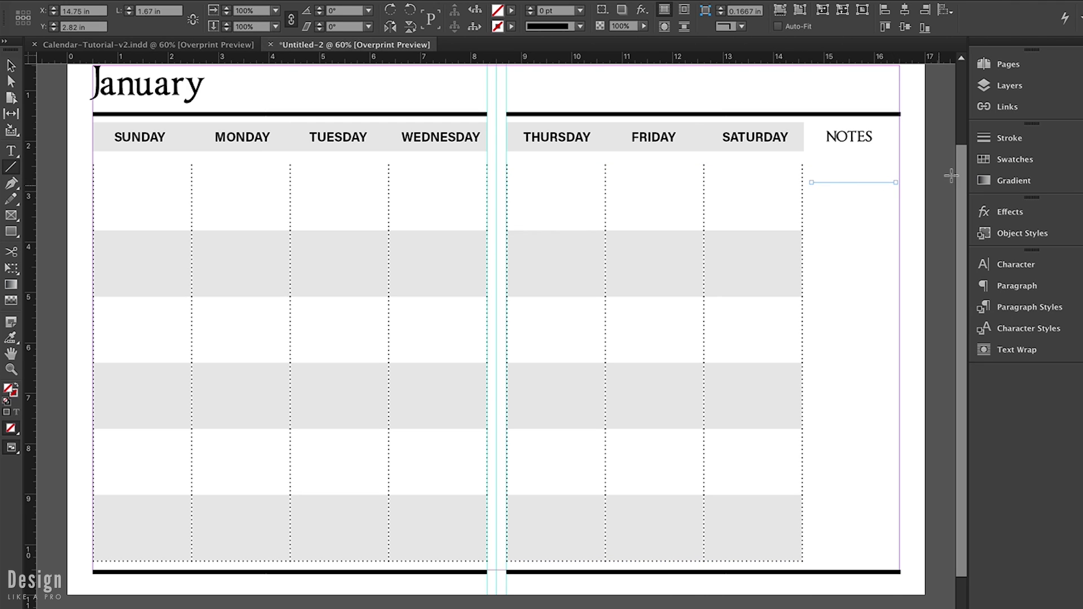
click(999, 140)
click(900, 147)
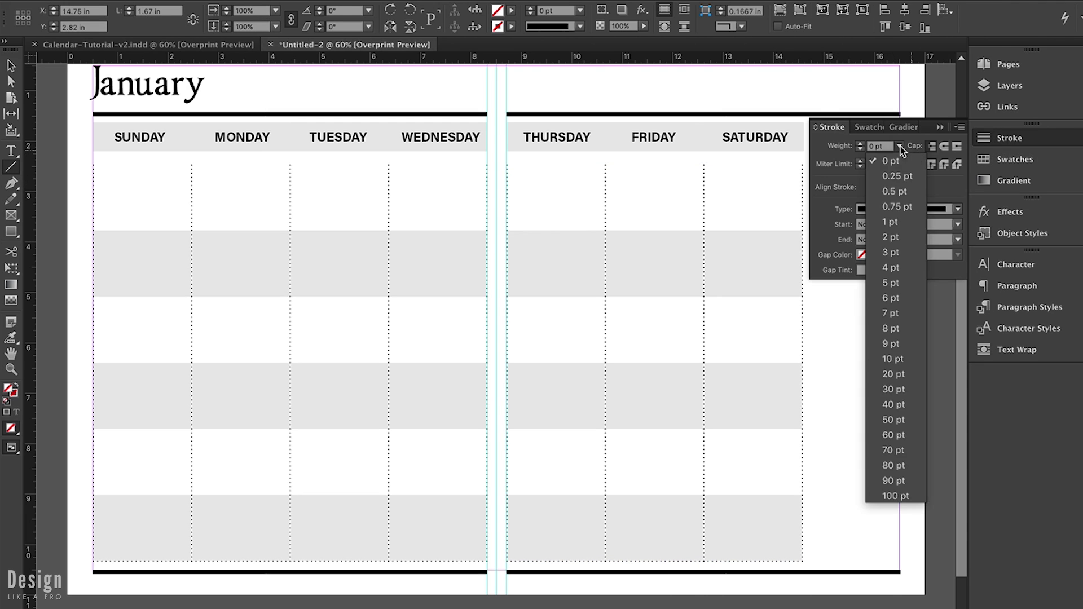
click(894, 191)
Step: Colour the new line's stroke with the grey C=0 M=0 Y=0 K=46 swatch and deselect it
click(1015, 160)
click(885, 328)
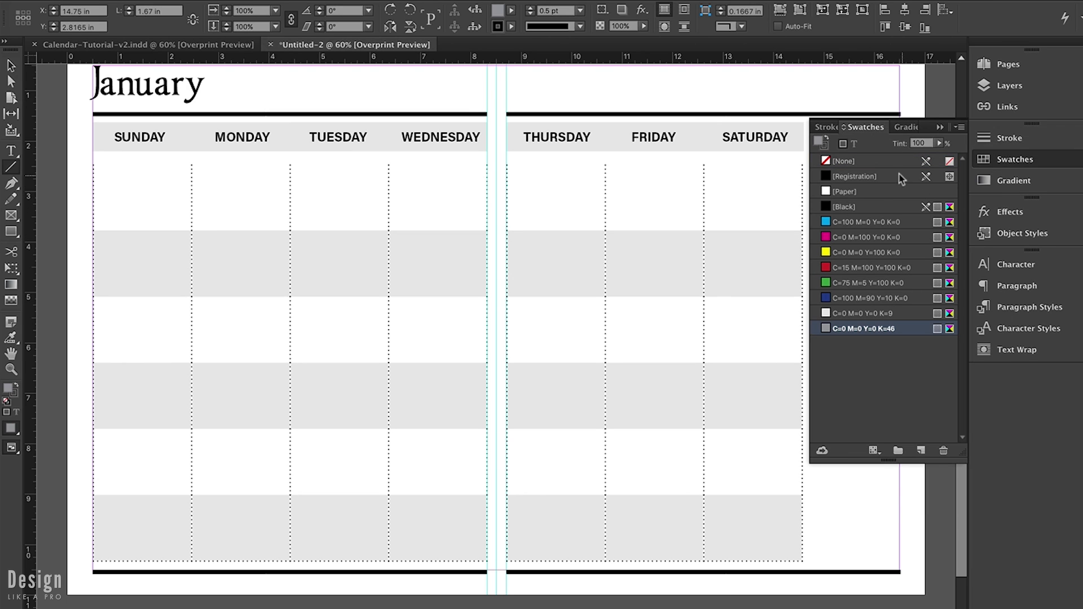
click(827, 140)
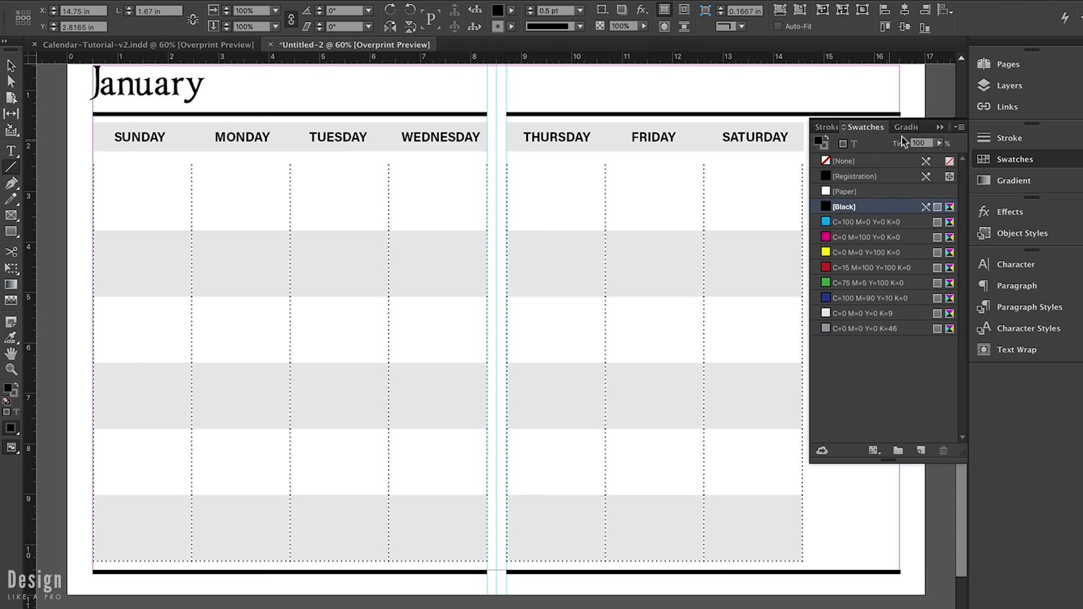
click(940, 128)
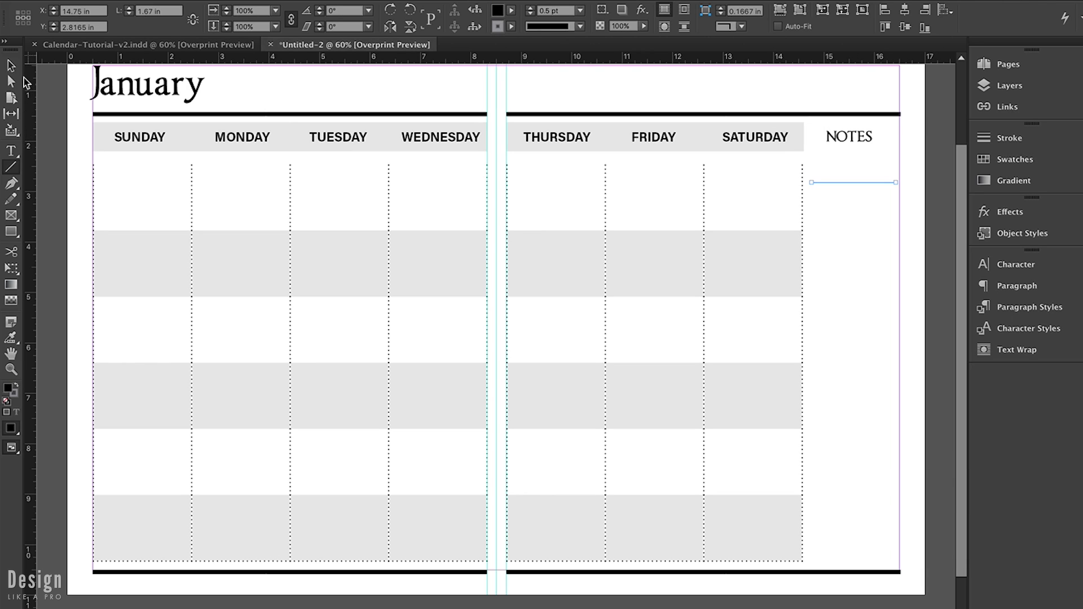
click(11, 65)
click(804, 77)
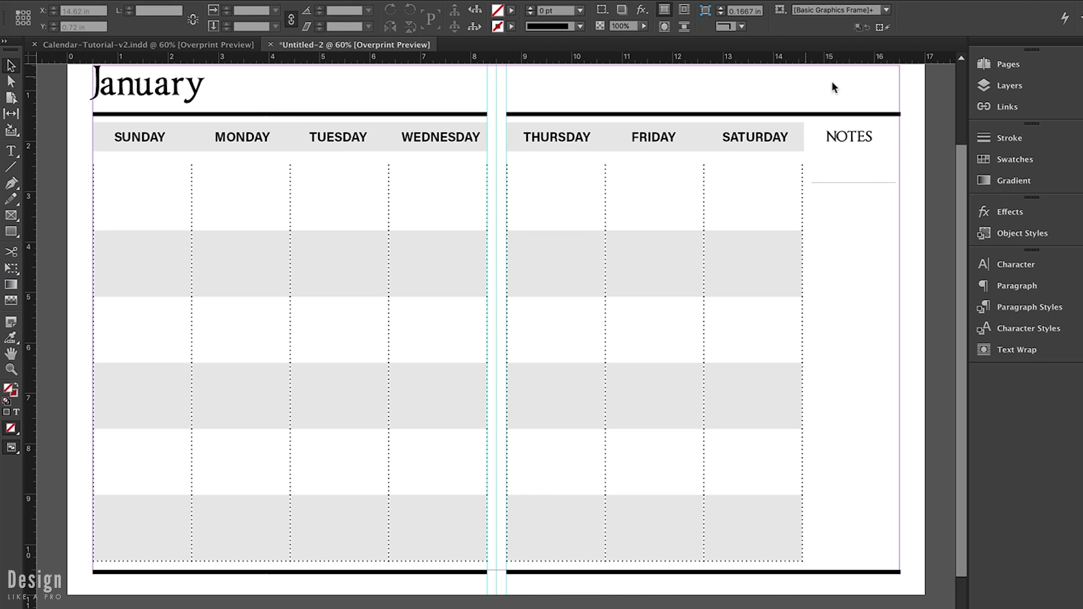
Step: Duplicate the grey line at even spacing down the NOTES column to make 15 writing lines, and preview the spread
click(867, 180)
drag(868, 181, 854, 233)
shift+click(870, 207)
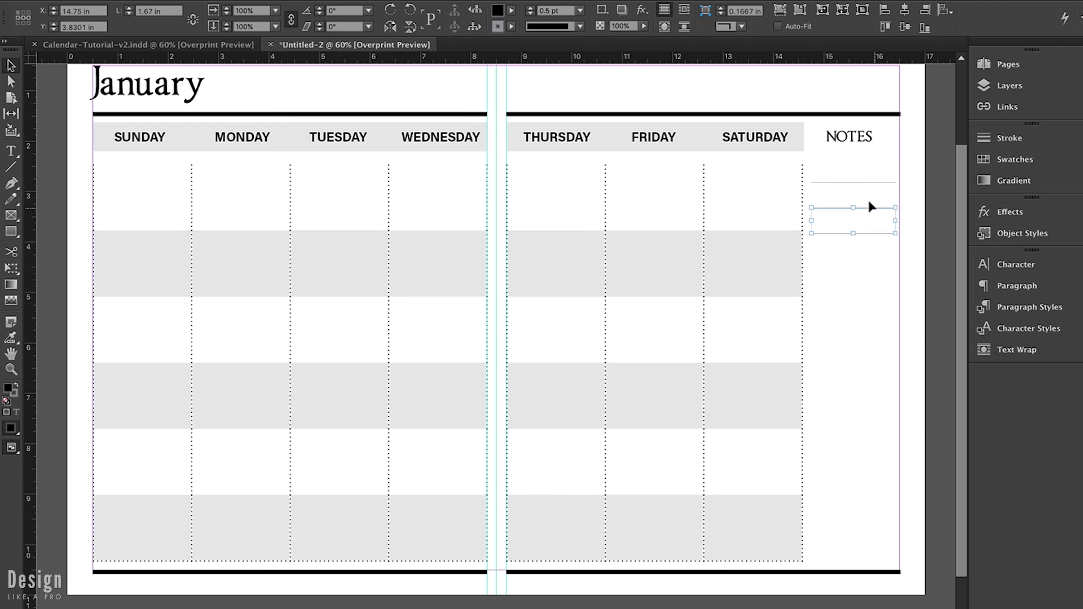
shift+click(867, 182)
drag(867, 181, 869, 422)
drag(872, 458, 869, 548)
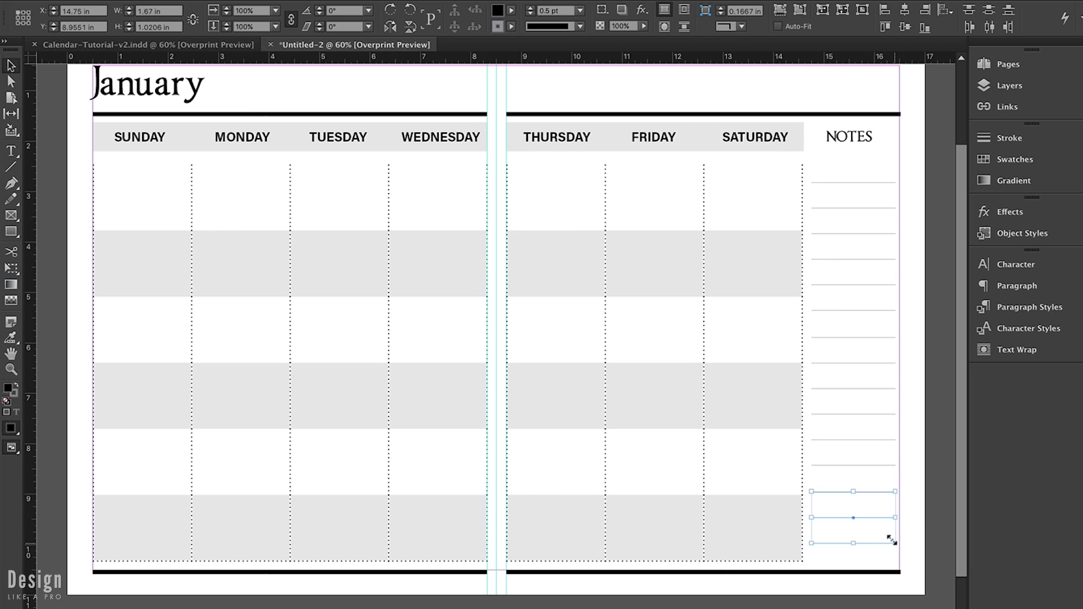
click(921, 528)
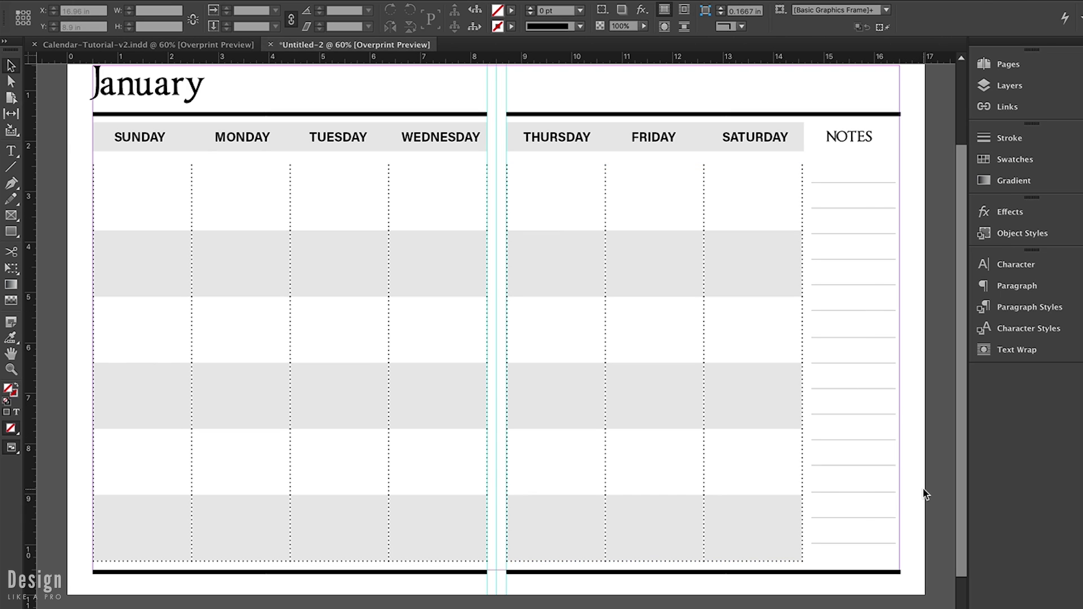
key(w)
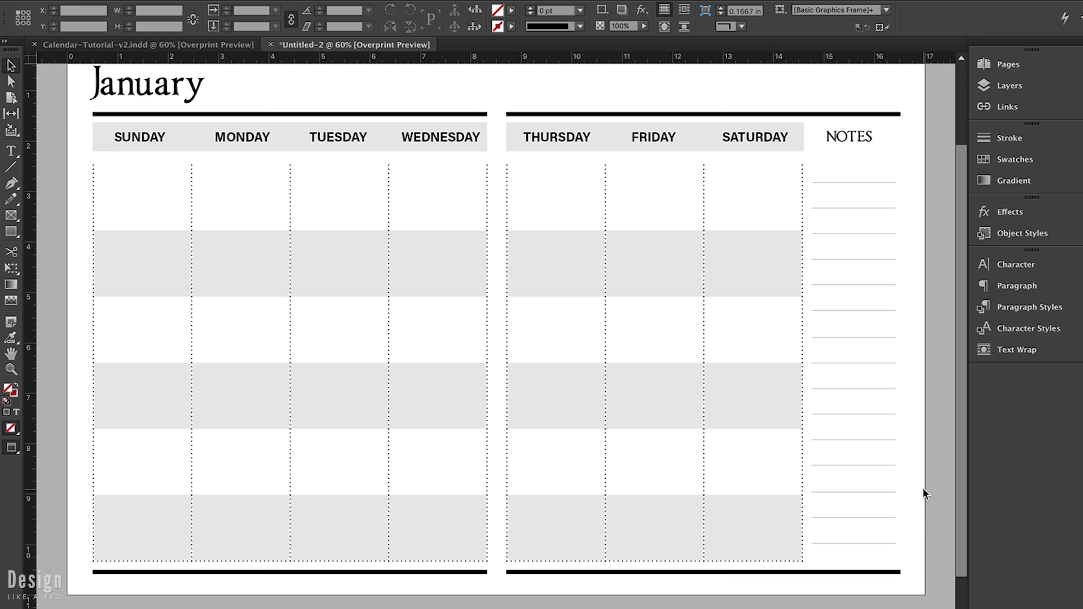
Step: Format all cells of the SUNDAY to WEDNESDAY table as Imperator, 14 pt, right-aligned
double_click(171, 177)
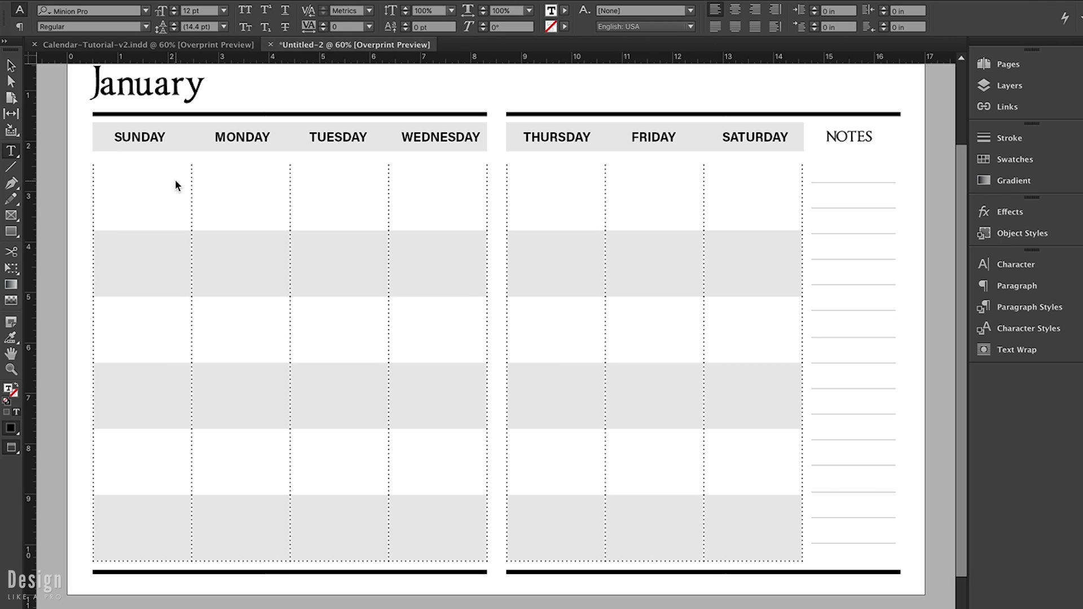
mouse_move(122, 181)
mouse_down()
mouse_move(570, 327)
mouse_move(708, 430)
mouse_move(682, 525)
mouse_move(671, 519)
mouse_up()
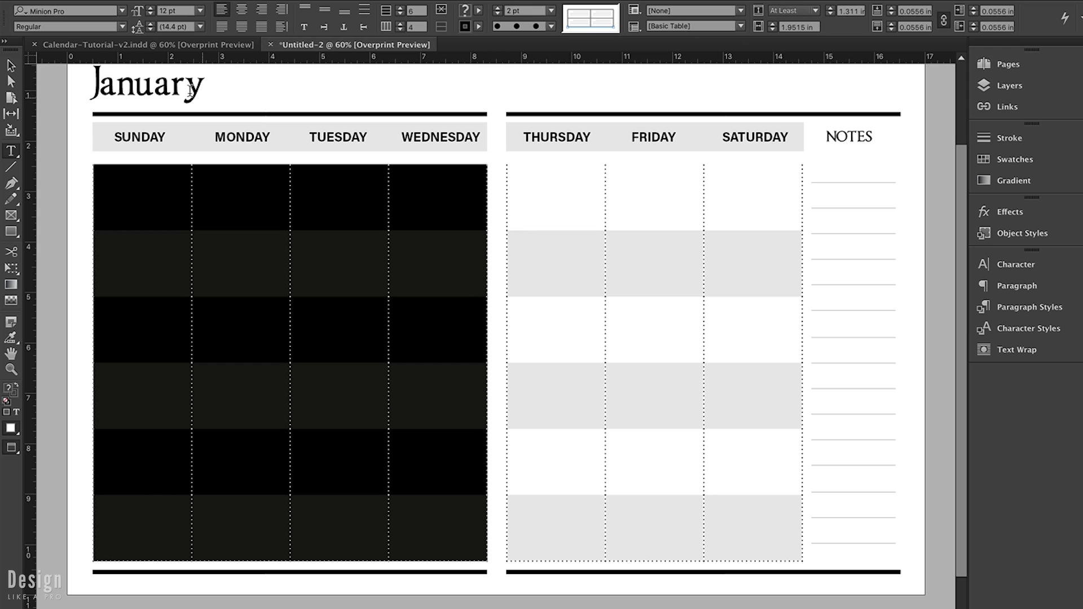
click(123, 11)
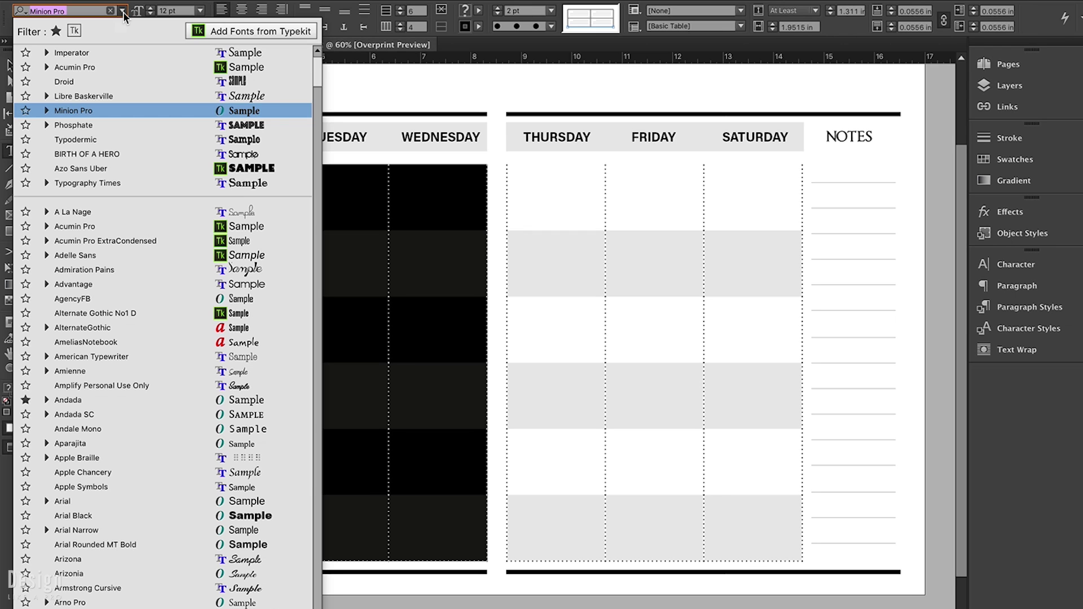
click(120, 52)
key(Tab)
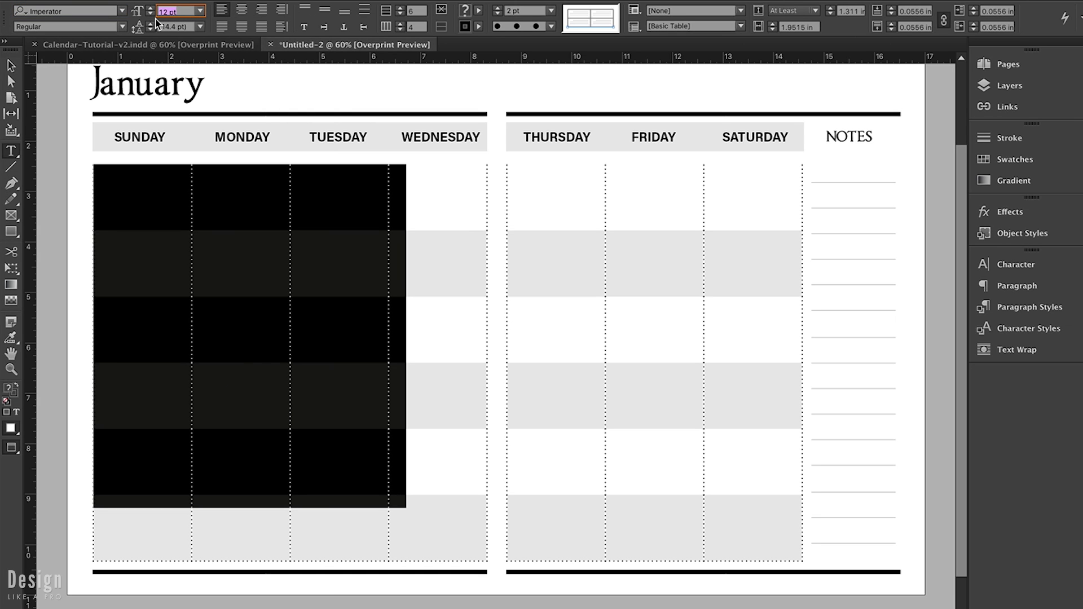
text(14)
key(Return)
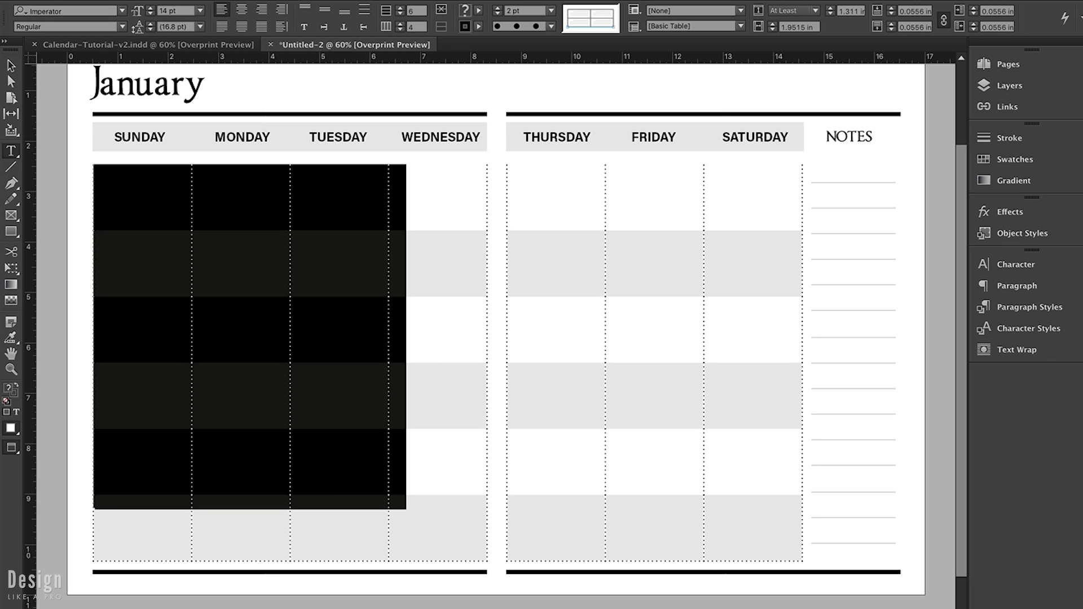
click(259, 8)
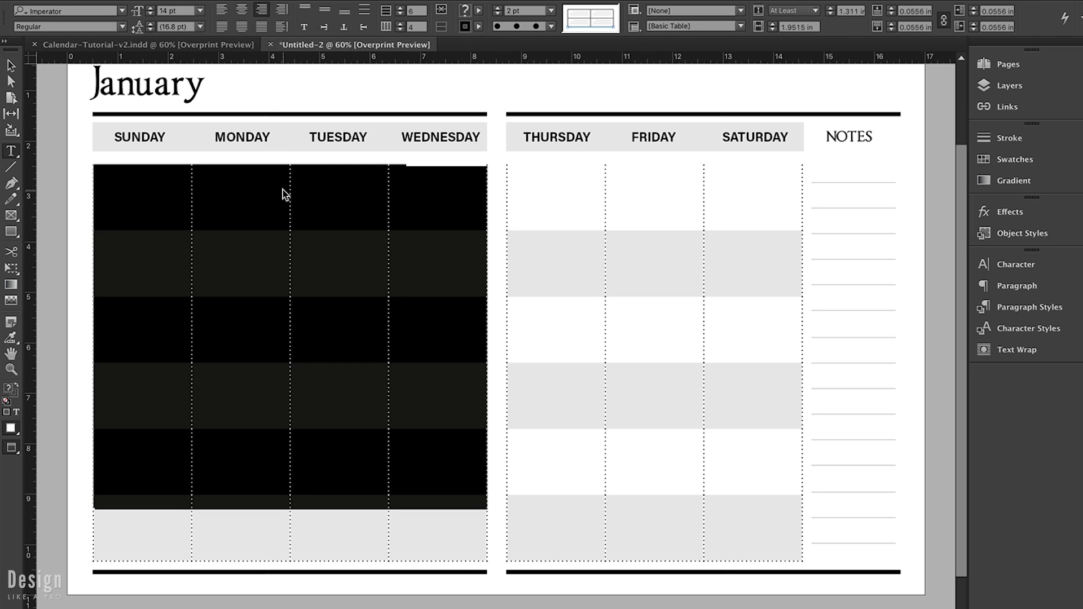
Step: Format the THURSDAY, FRIDAY and SATURDAY cells as right-aligned 14 pt Imperator text
drag(537, 173, 783, 507)
click(260, 8)
click(167, 12)
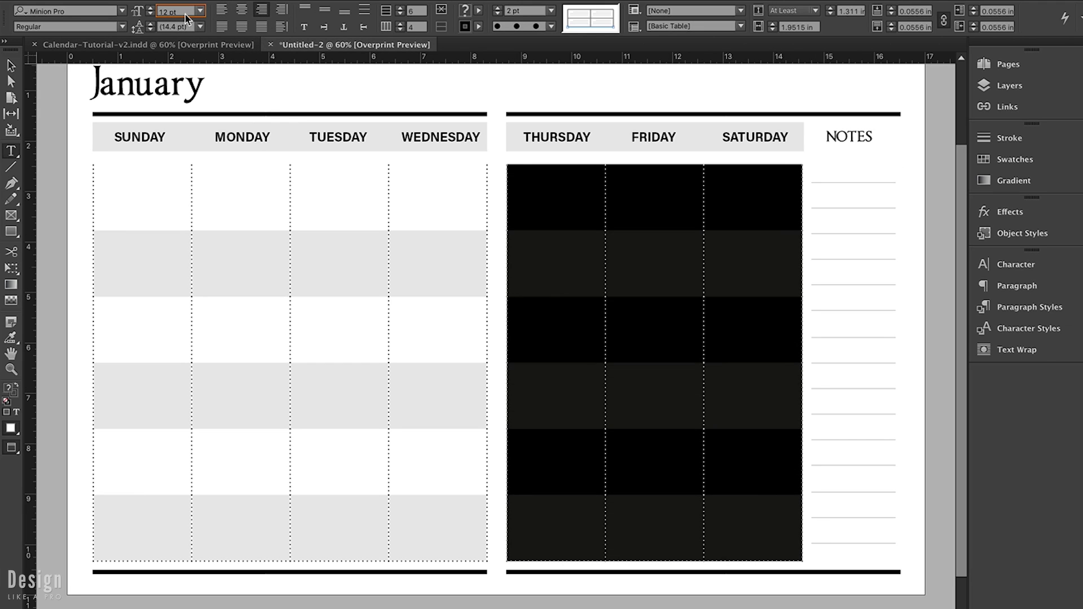
text(14)
click(123, 11)
click(113, 52)
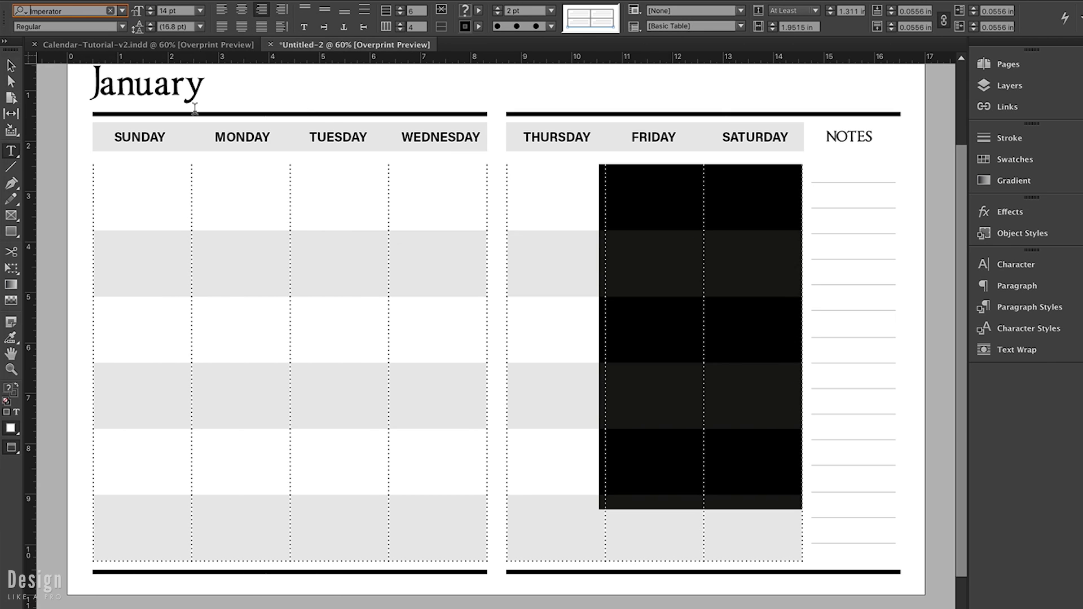
Step: Enter dates 1 and 2 in the first row's FRIDAY and SATURDAY cells, and 3 to 9 across the second row
click(172, 183)
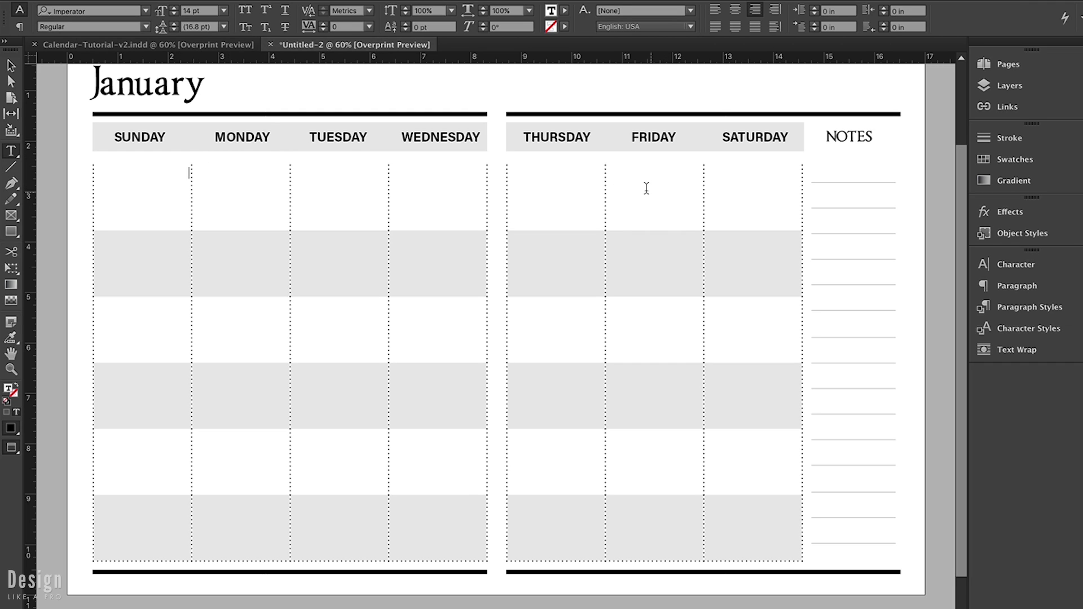
click(665, 206)
text(1)
click(783, 194)
text(2)
click(134, 268)
text(3)
click(271, 265)
text(4)
click(327, 257)
text(5)
click(434, 264)
text(6)
click(591, 272)
text(7)
click(665, 265)
text(8)
click(744, 253)
text(9)
Step: Continue the dates from 10 in the third row's SUNDAY cell through 31 in the last row's SUNDAY cell
click(135, 330)
text(10)
click(254, 342)
text(11)
click(325, 335)
text(12)
click(418, 330)
text(13)
click(527, 329)
text(14)
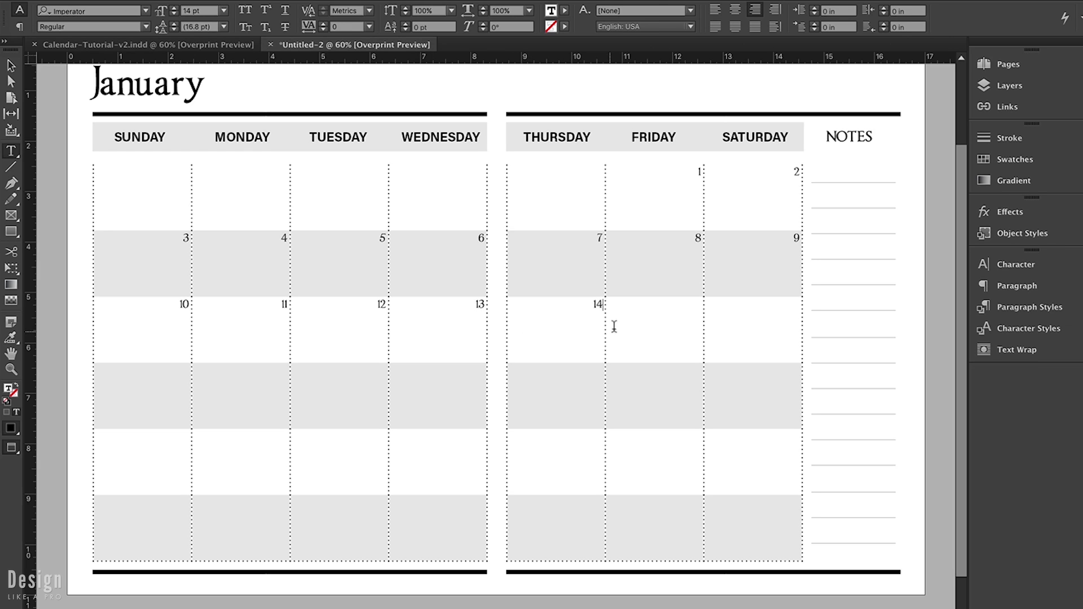
click(644, 322)
text(1)
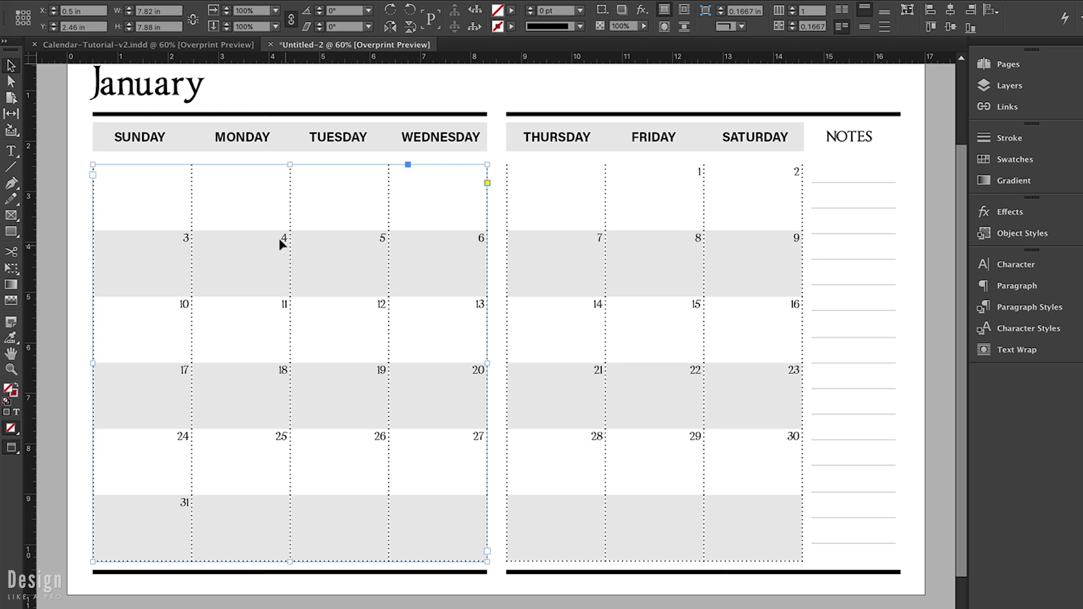
click(62, 229)
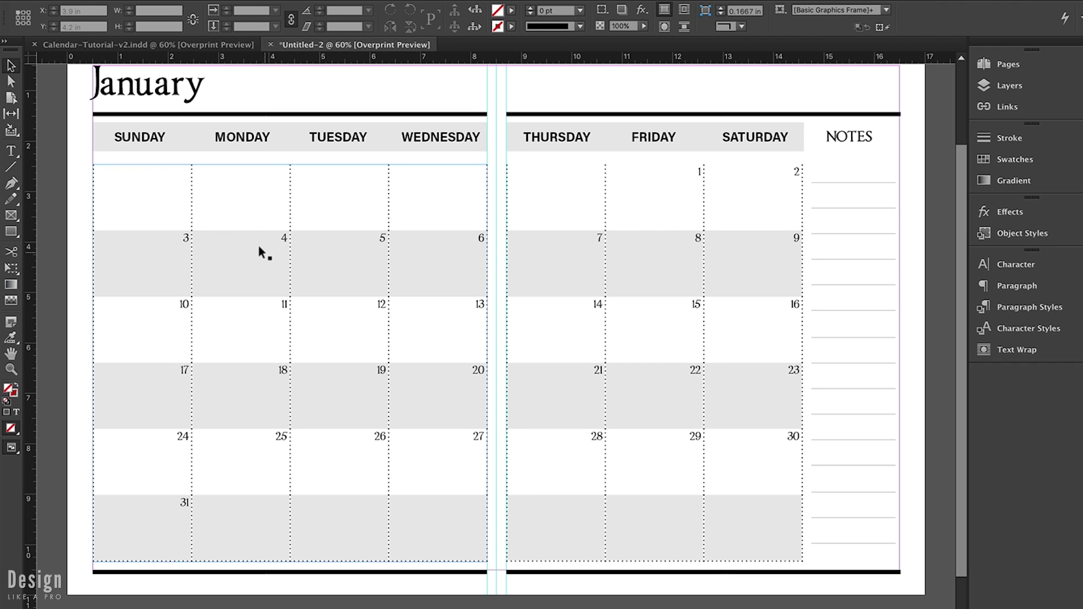
Step: Select all cells of the SUNDAY to WEDNESDAY table and set their insets to 0.25 in on all sides
key(t)
drag(159, 192, 458, 505)
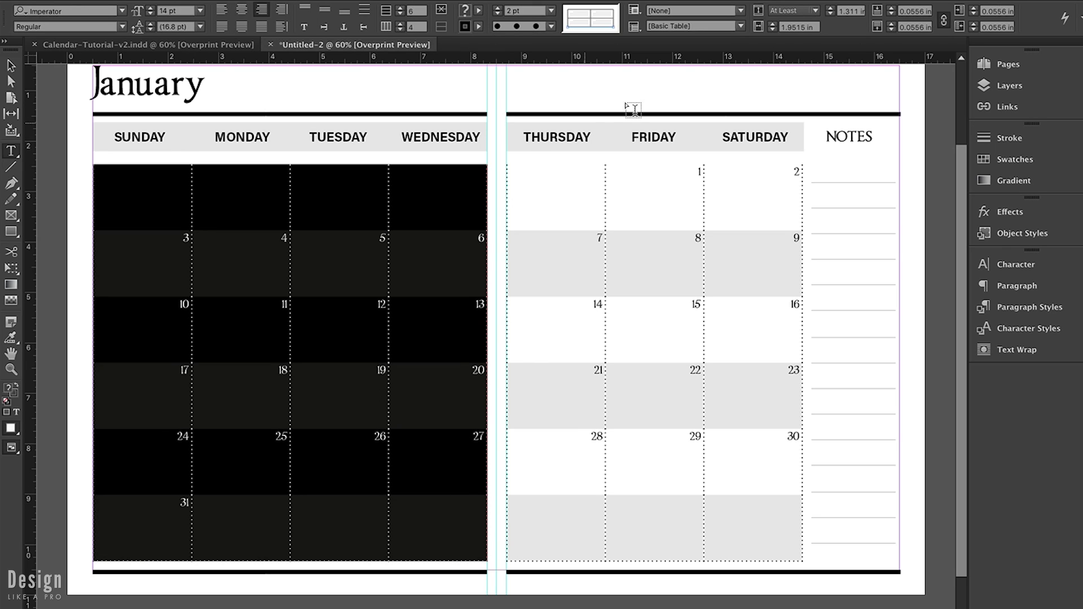
click(975, 24)
click(974, 24)
click(974, 25)
click(974, 25)
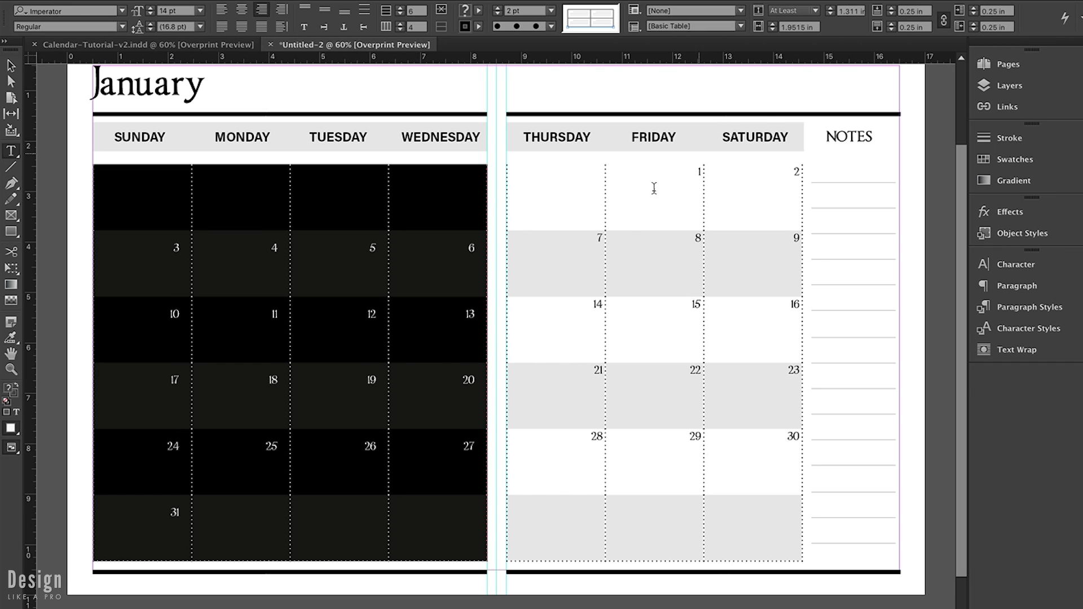
Step: Set the cell insets of the THURSDAY to SATURDAY columns to 0.25 in on all sides and deselect them
click(616, 243)
drag(578, 203, 747, 505)
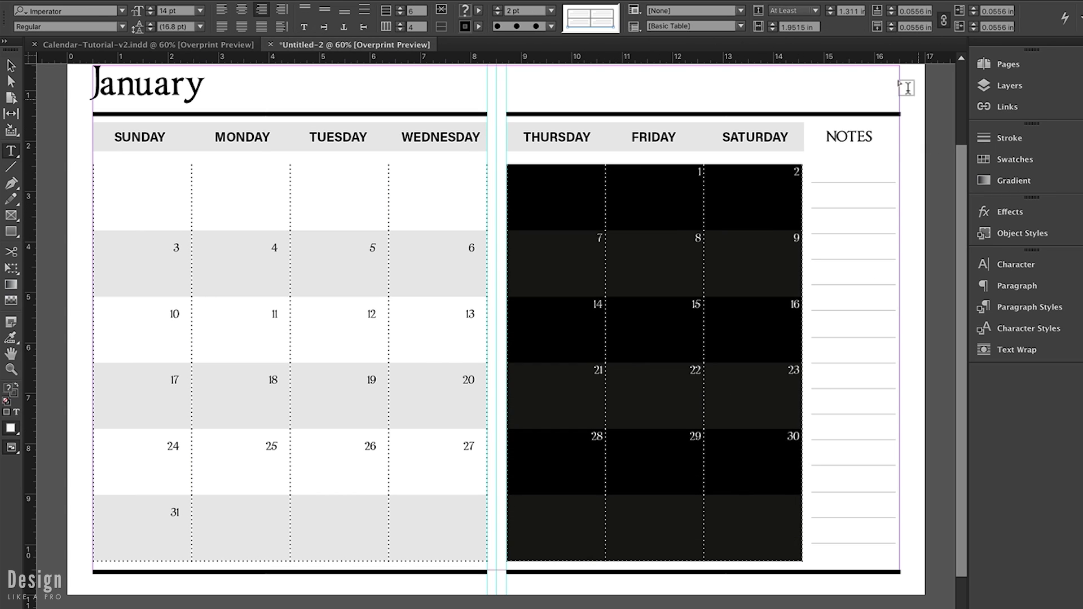
click(974, 24)
click(973, 25)
click(974, 25)
click(974, 24)
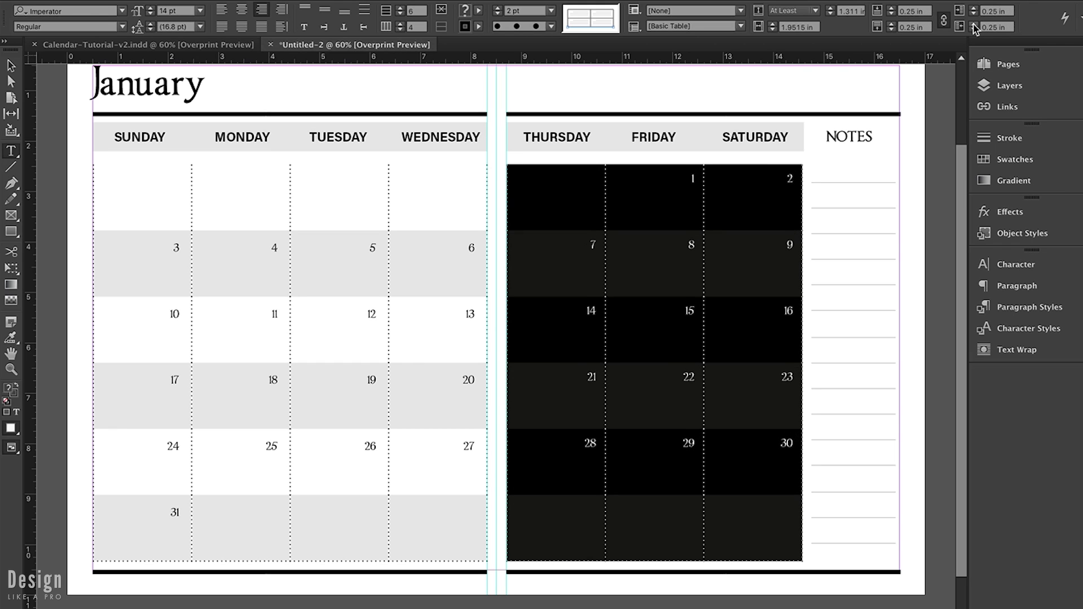
click(688, 249)
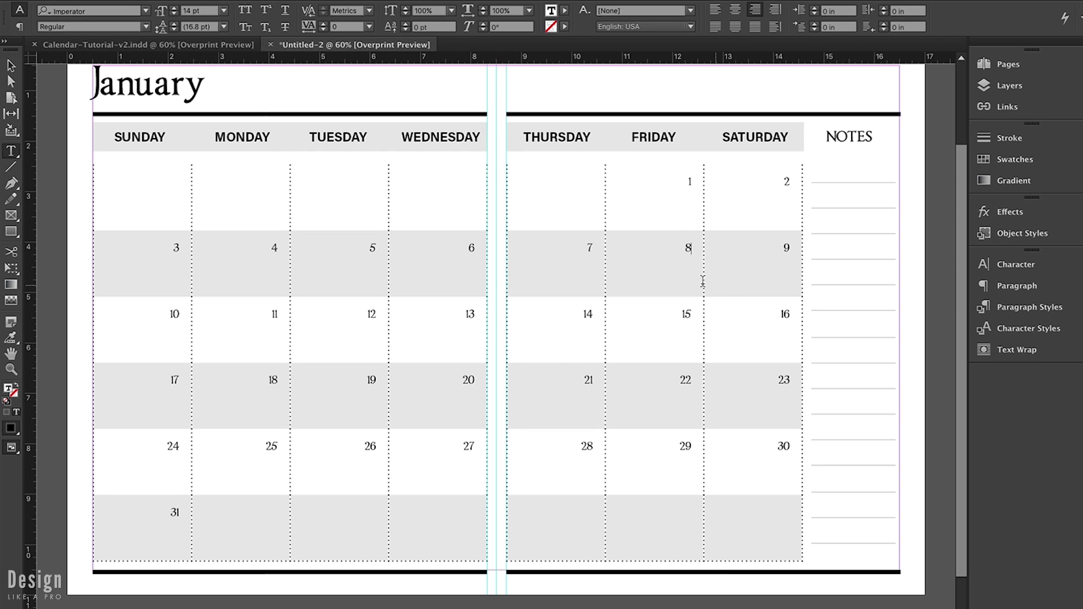
Step: Unlink the cell insets of the whole SUNDAY to WEDNESDAY table and set only the top inset to 0.125 in
drag(125, 181, 769, 523)
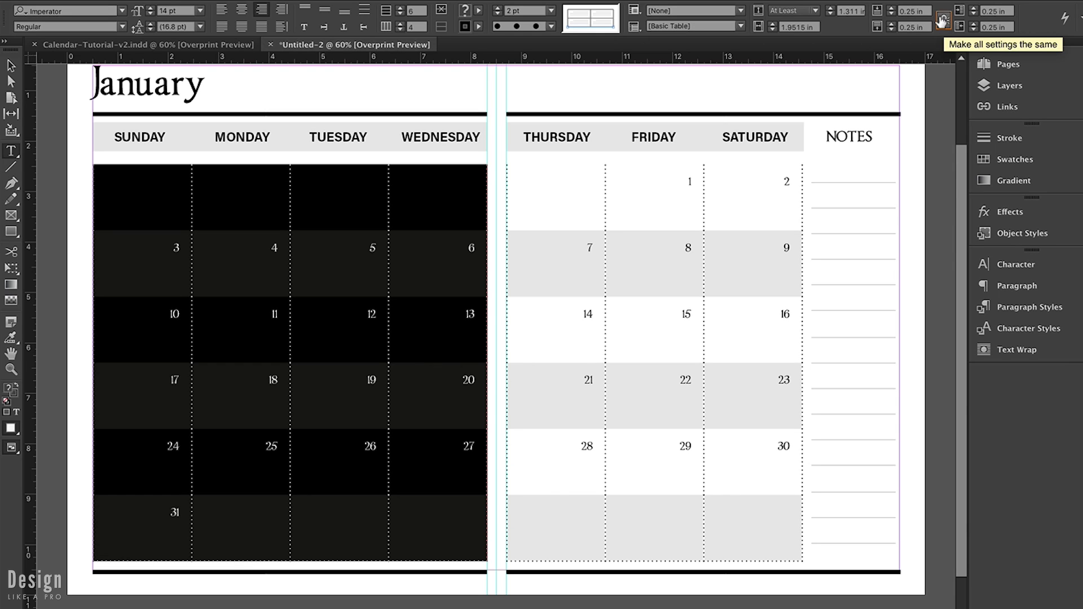
click(943, 21)
click(892, 14)
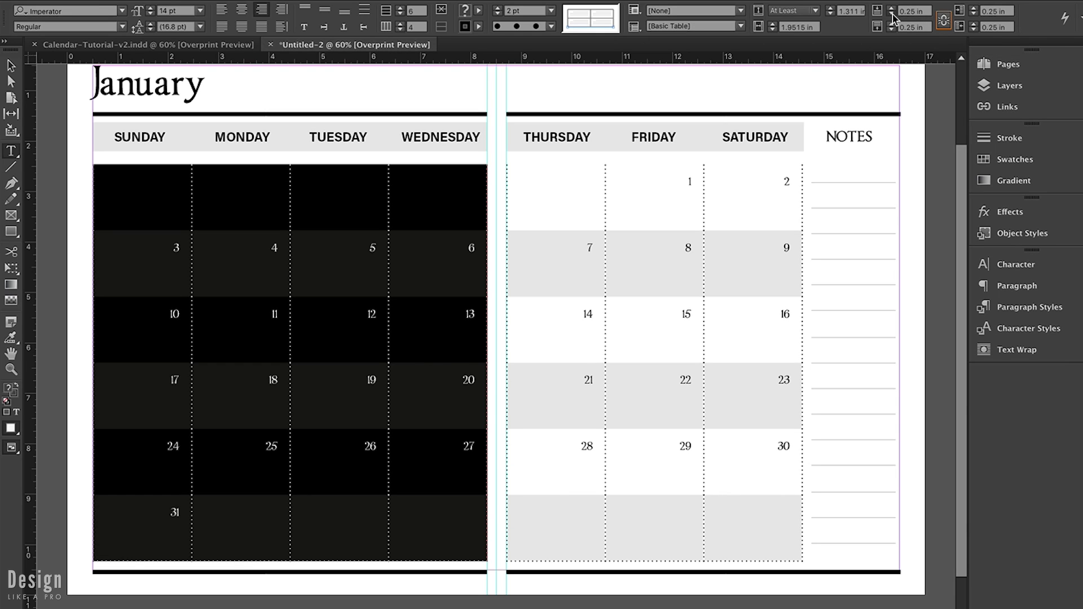
click(892, 14)
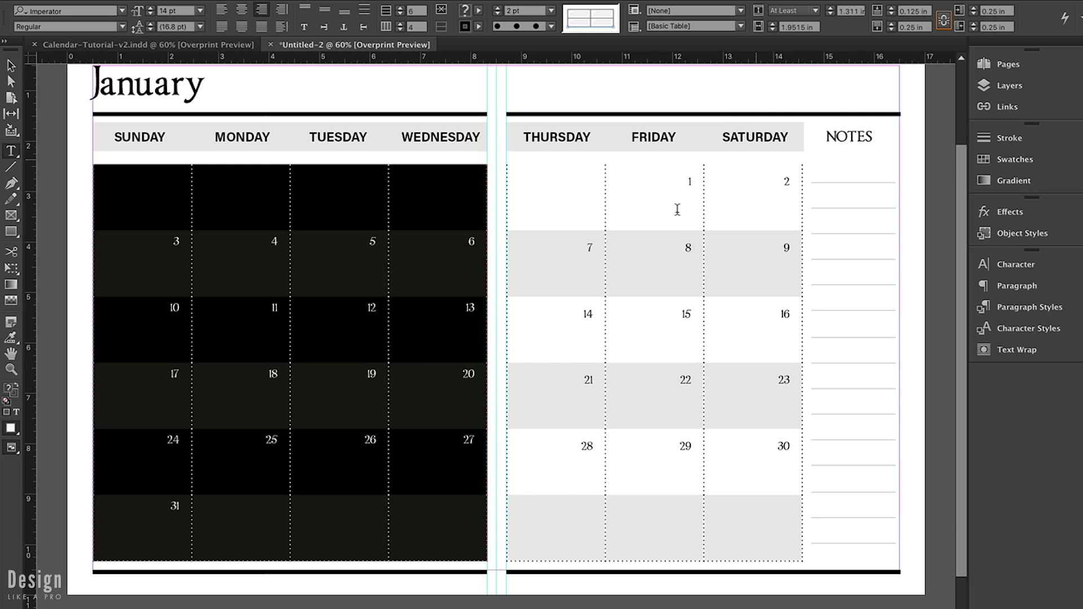
Step: Set the top cell inset of all THURSDAY to SATURDAY cells to 0.125 in and deselect them
drag(577, 183, 770, 510)
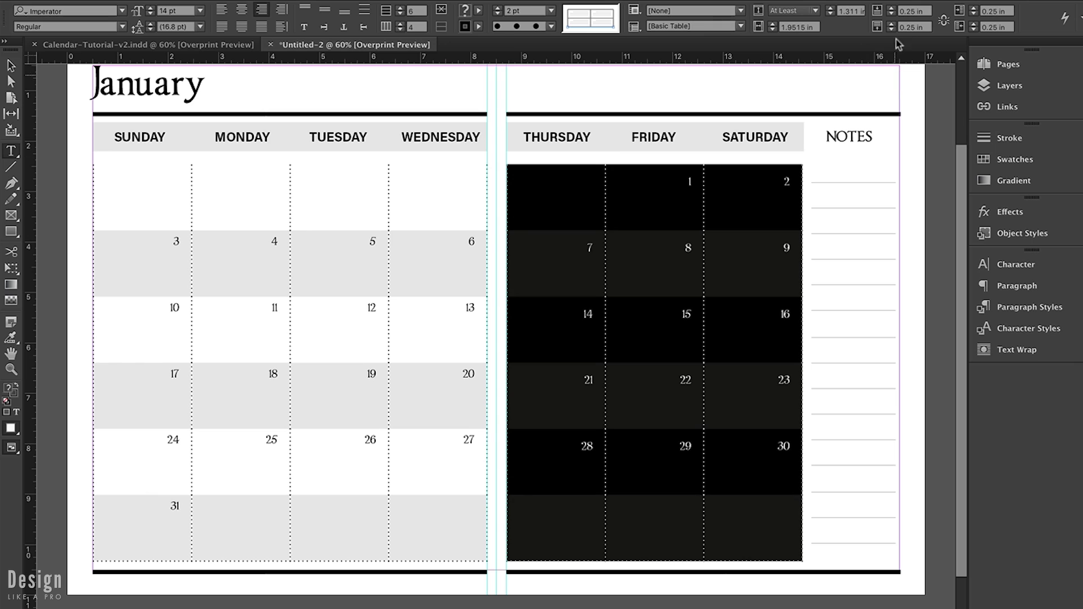
click(891, 14)
click(891, 14)
click(708, 220)
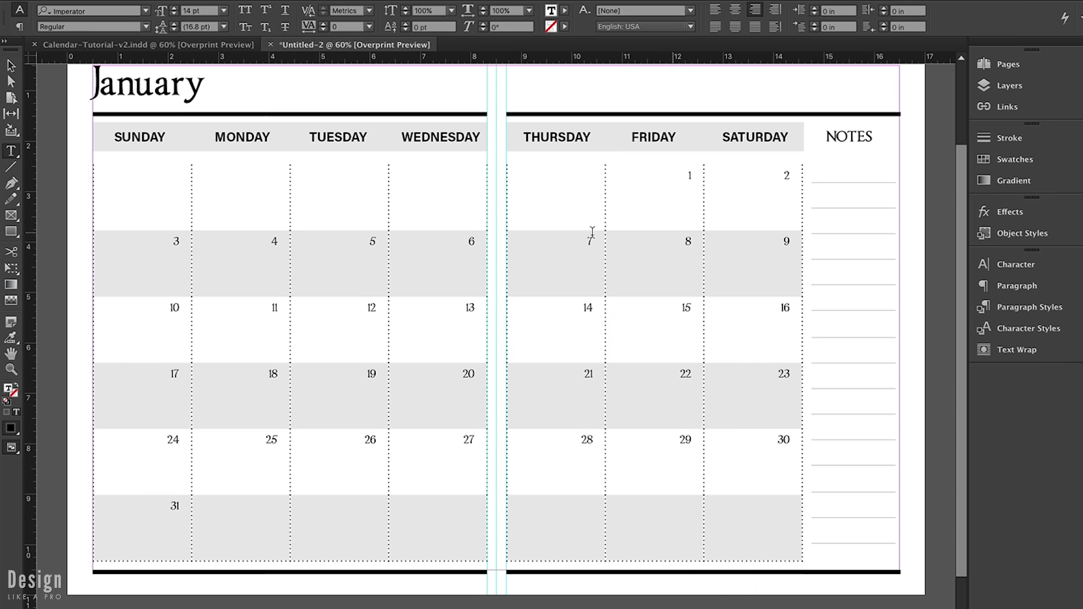
Step: Deselect everything and show the calendar spread in preview mode without guides or frame edges
click(11, 66)
click(60, 155)
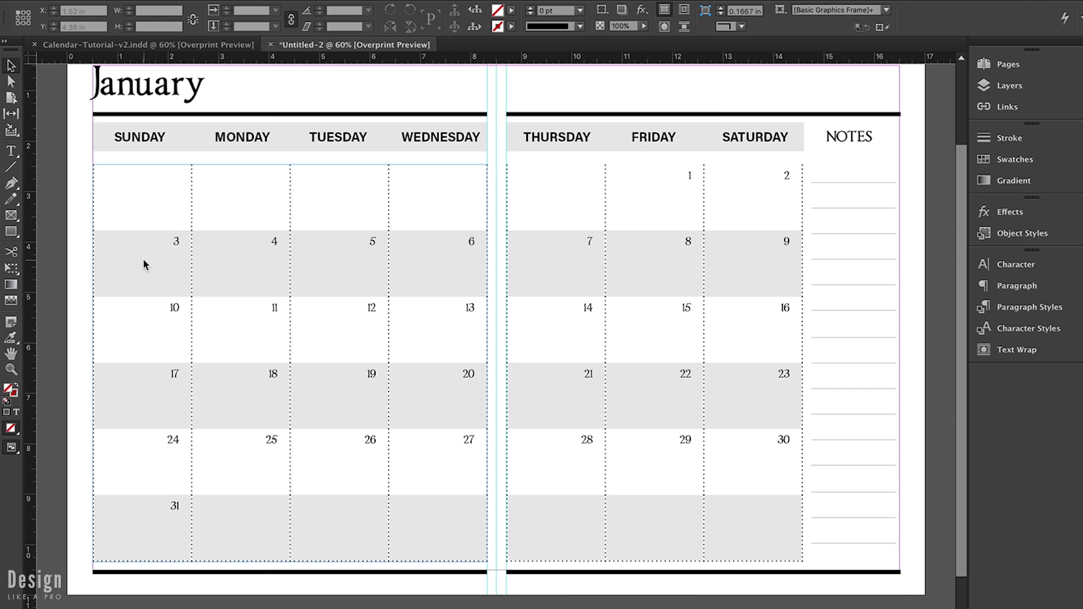
key(w)
scroll(136, 249, up, 1)
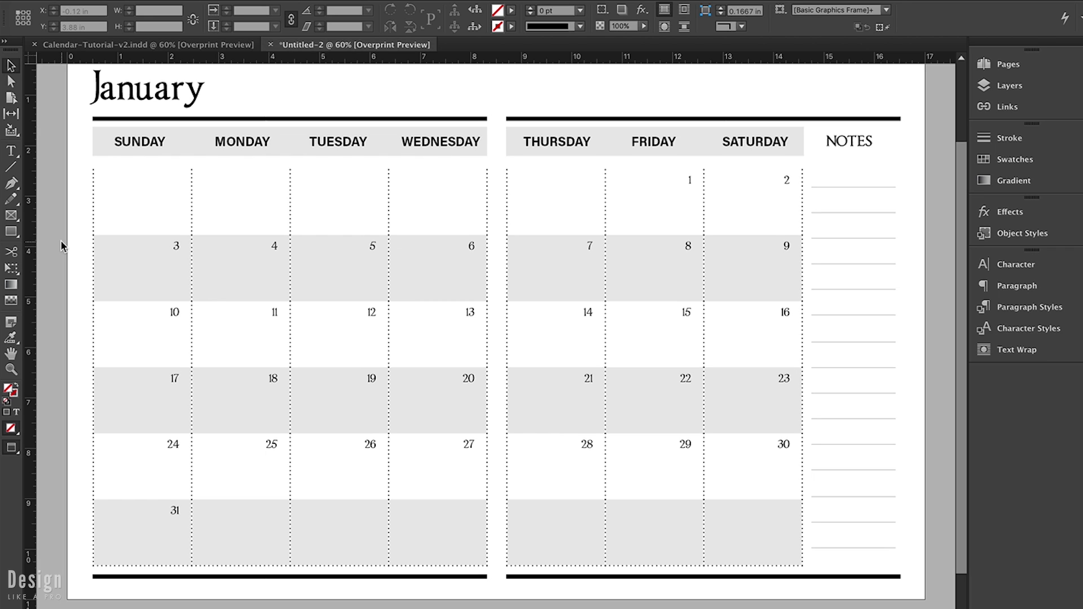
Step: Shrink all rows of the SUNDAY to WEDNESDAY table evenly and stretch them back level with the THURSDAY to SATURDAY table
double_click(131, 206)
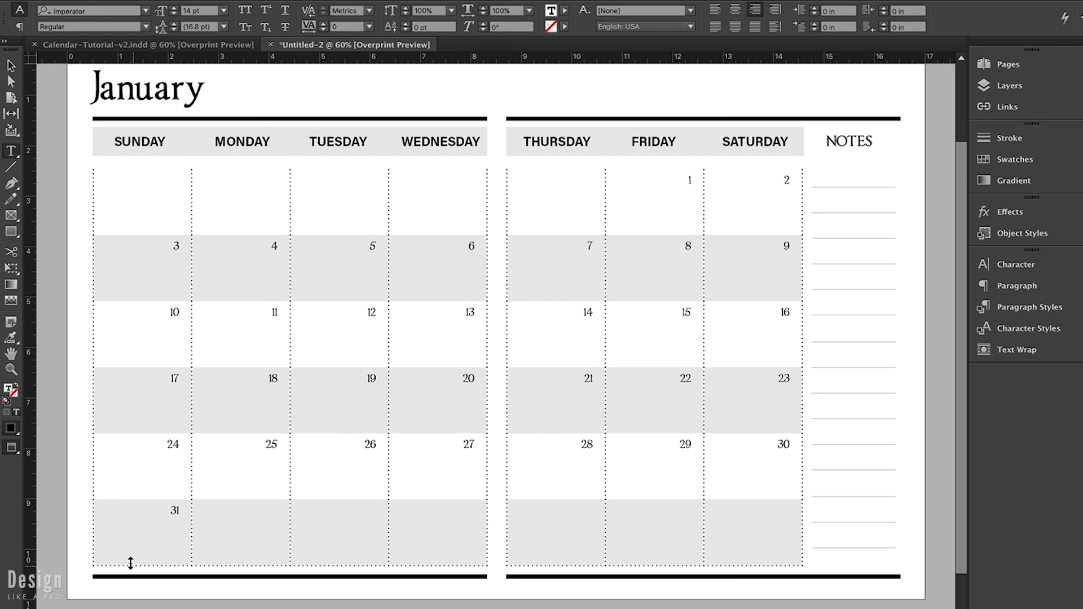
drag(130, 563, 134, 525)
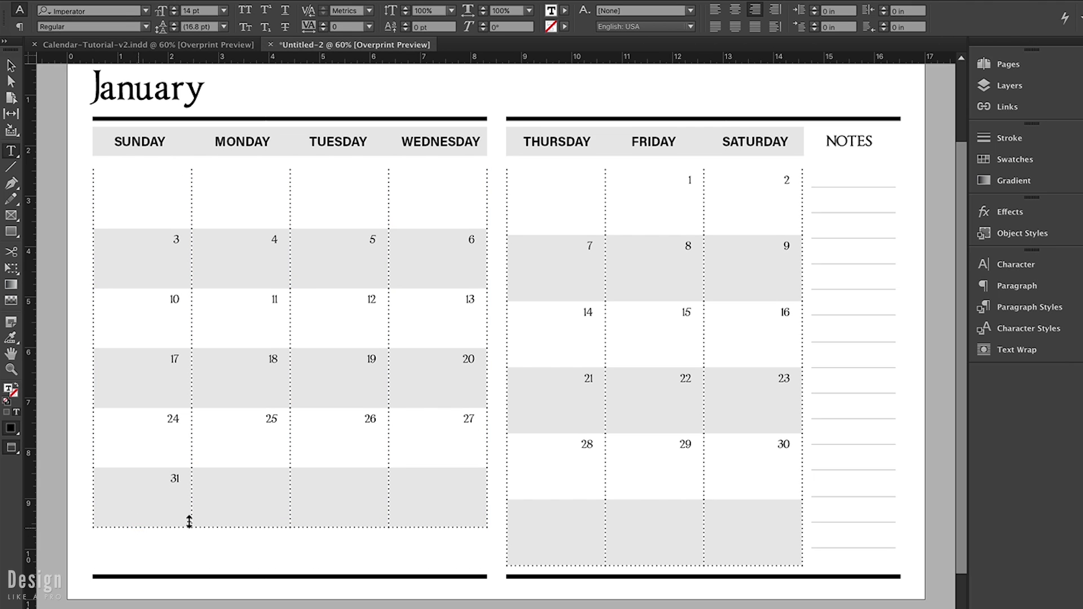
drag(426, 527, 425, 561)
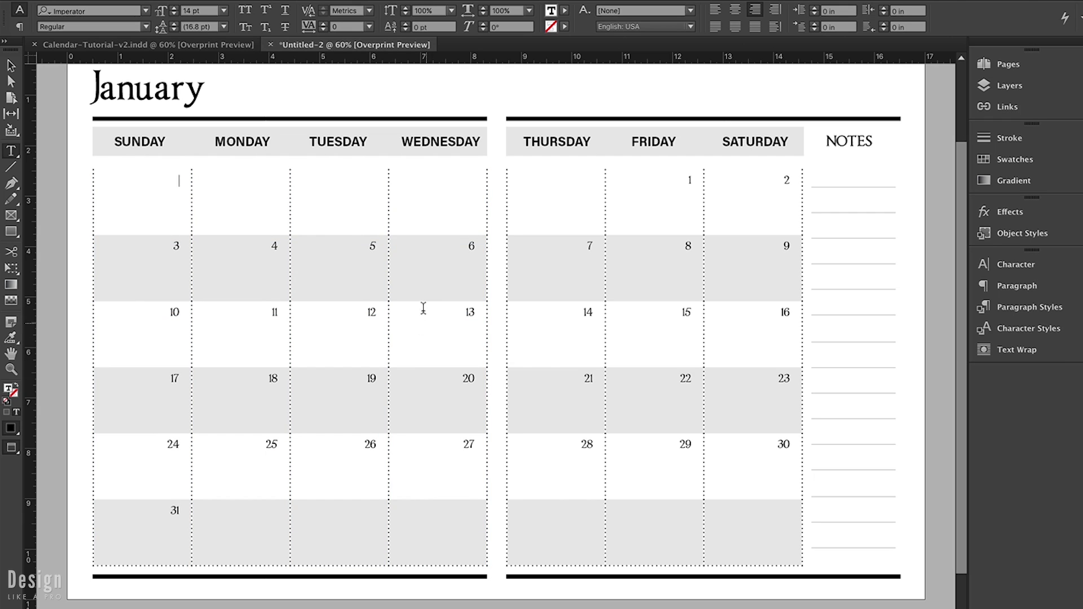
Step: Try moving the SUNDAY to WEDNESDAY table's border below its second row and its bottom edge upward, undoing each change
drag(430, 302, 430, 293)
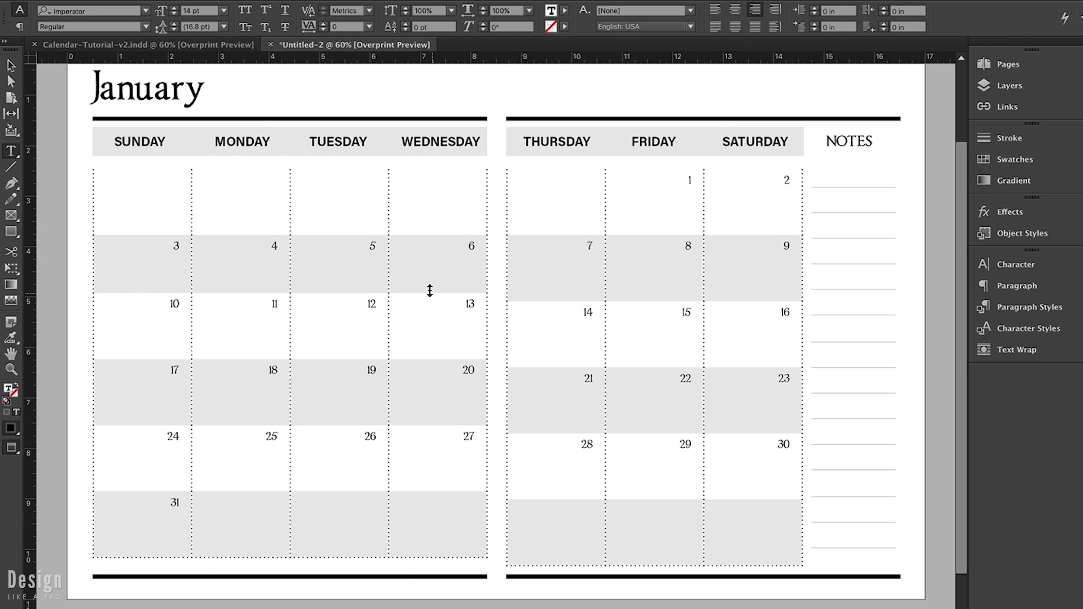
key(super+z)
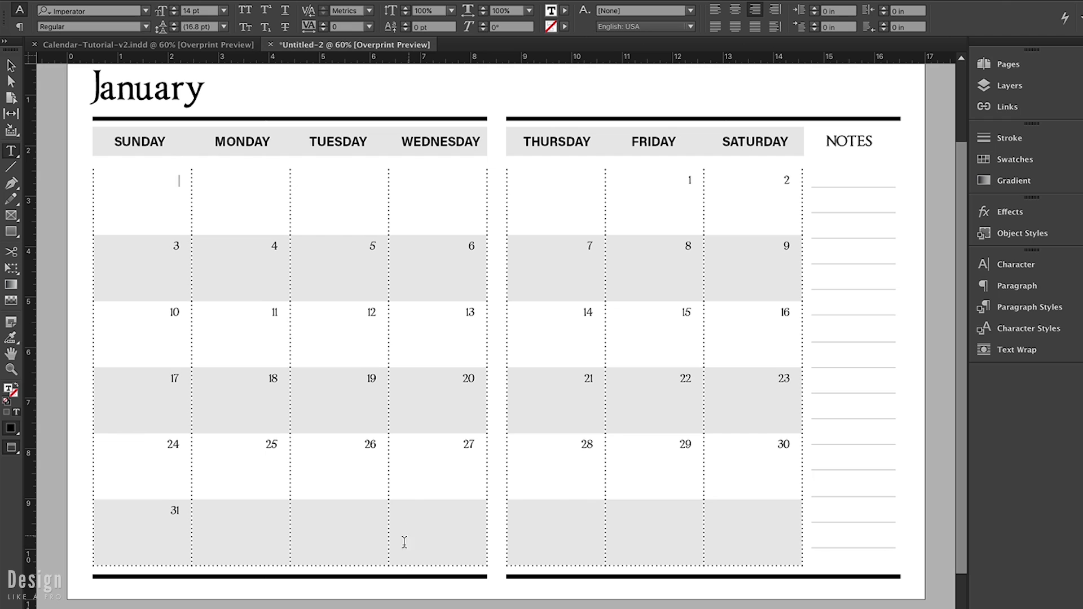
drag(405, 563, 411, 542)
key(super+z)
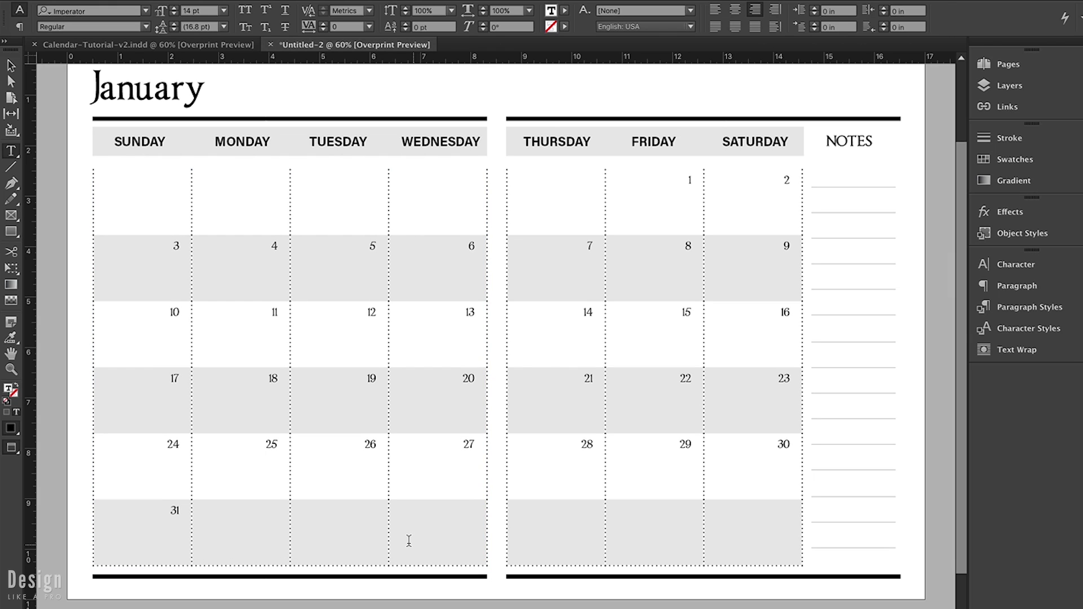